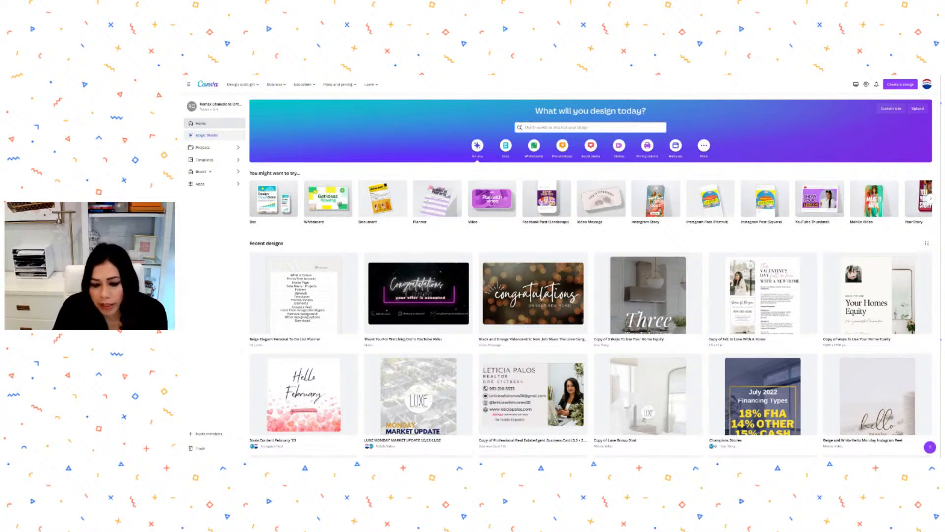
# Open Magic Studio and scroll down to the Magic Switch, Magic Animate and Magic Morph features.
pyautogui.click(206, 135)
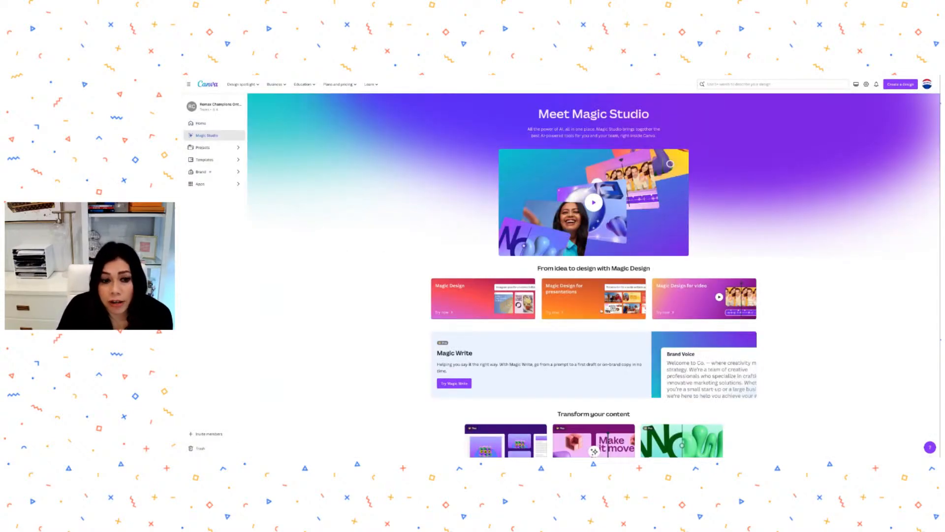
pyautogui.scroll(-1, 602, 311)
pyautogui.scroll(-1, 593, 273)
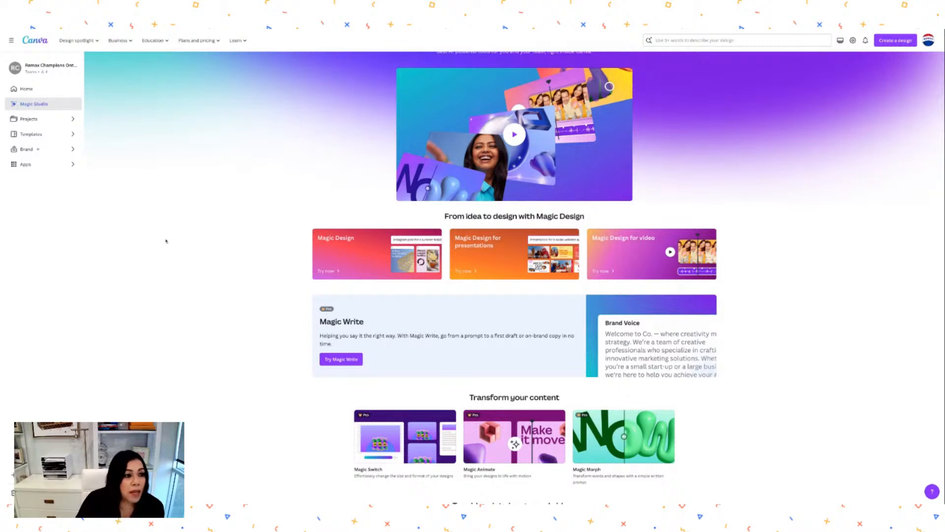
# Go to the Projects page listing recent designs, shared folders and all team designs.
pyautogui.click(33, 120)
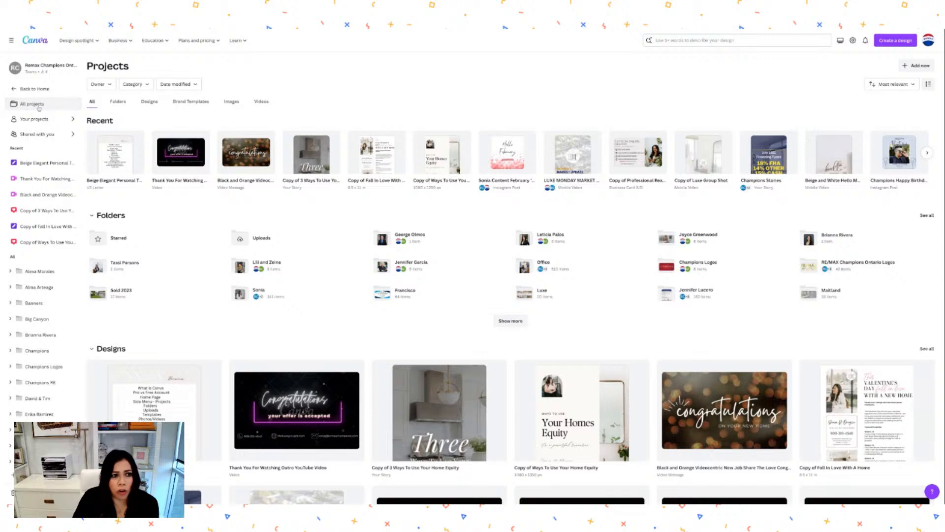
# View only your own projects, then return via all projects to the home dashboard.
pyautogui.click(42, 120)
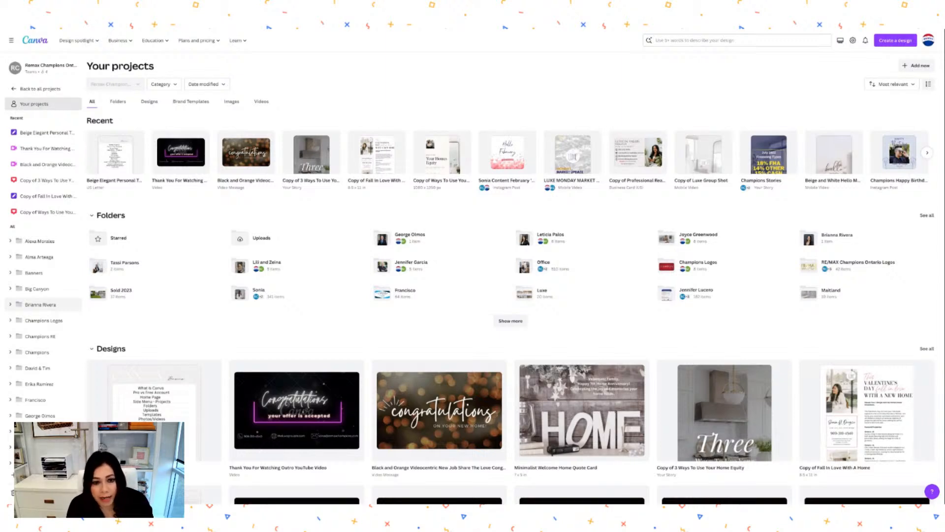
pyautogui.click(33, 88)
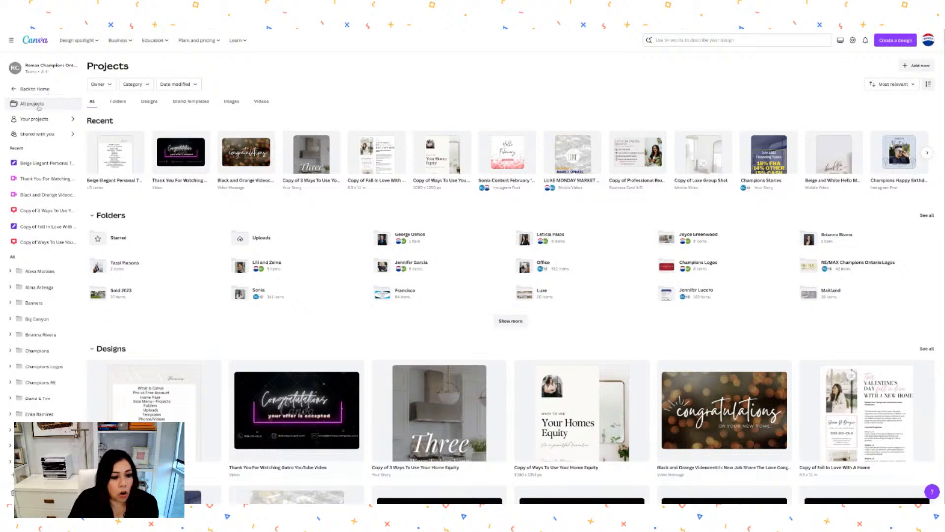
pyautogui.click(27, 90)
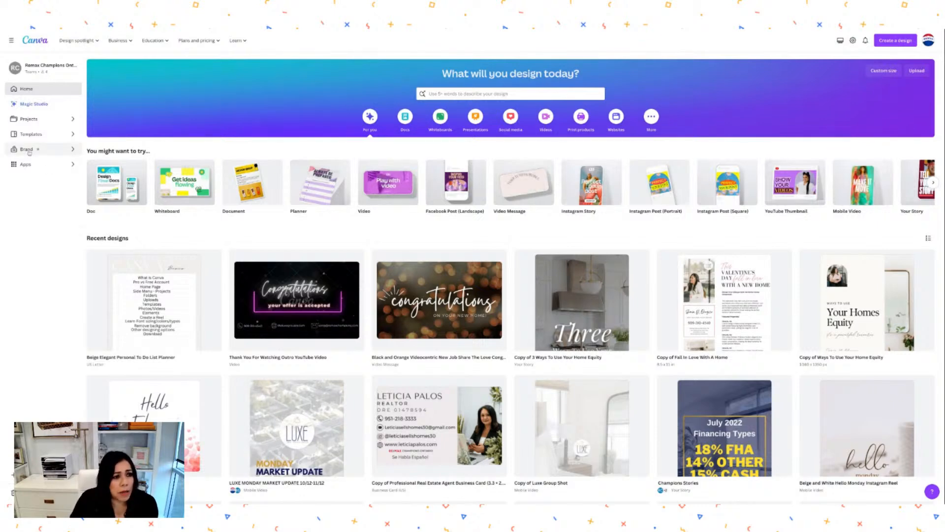
pyautogui.click(41, 135)
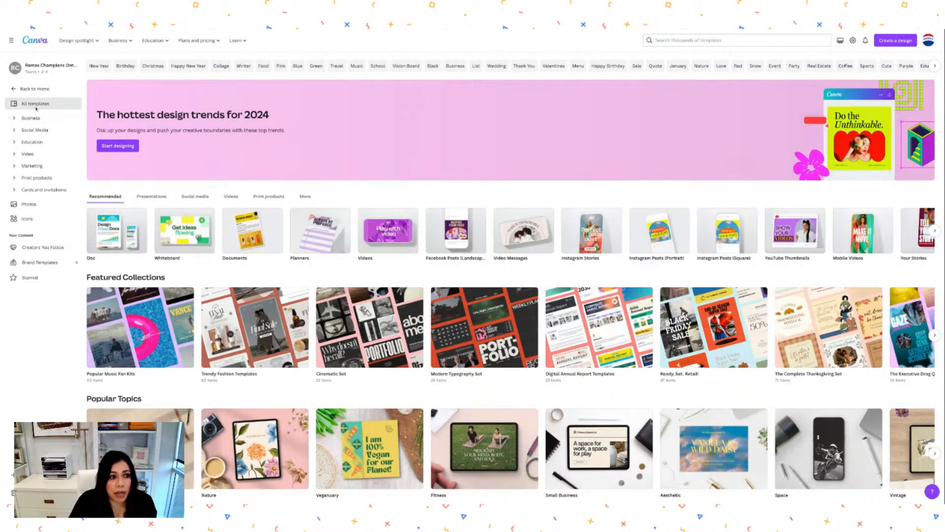
pyautogui.click(30, 90)
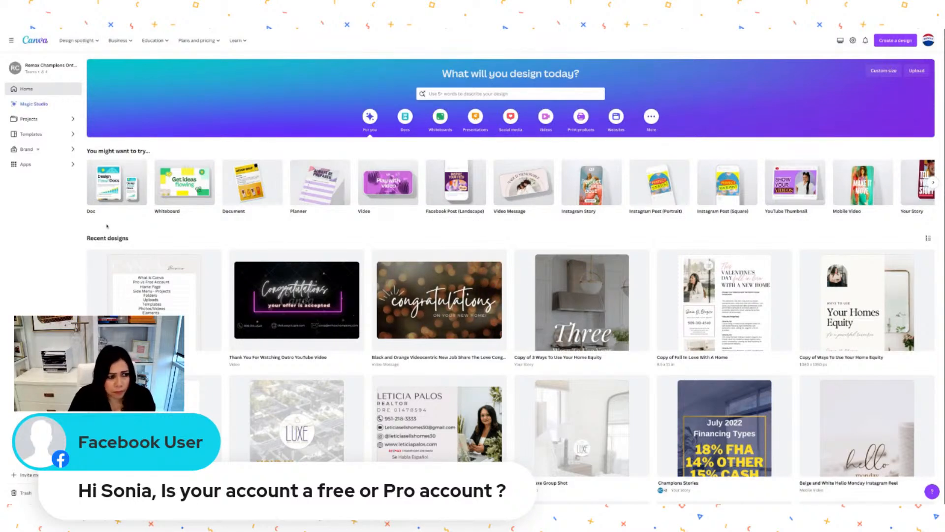
pyautogui.click(25, 164)
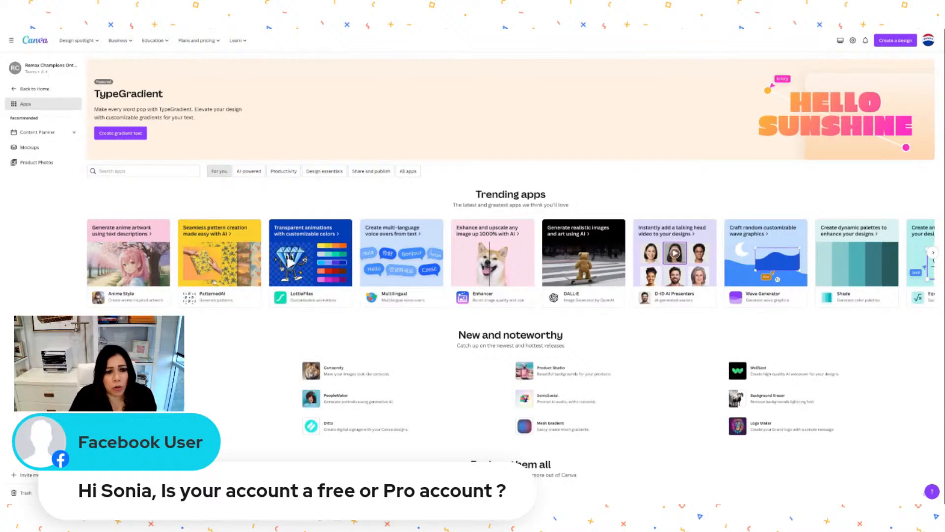
pyautogui.scroll(-2, 248, 317)
pyautogui.scroll(-1, 248, 320)
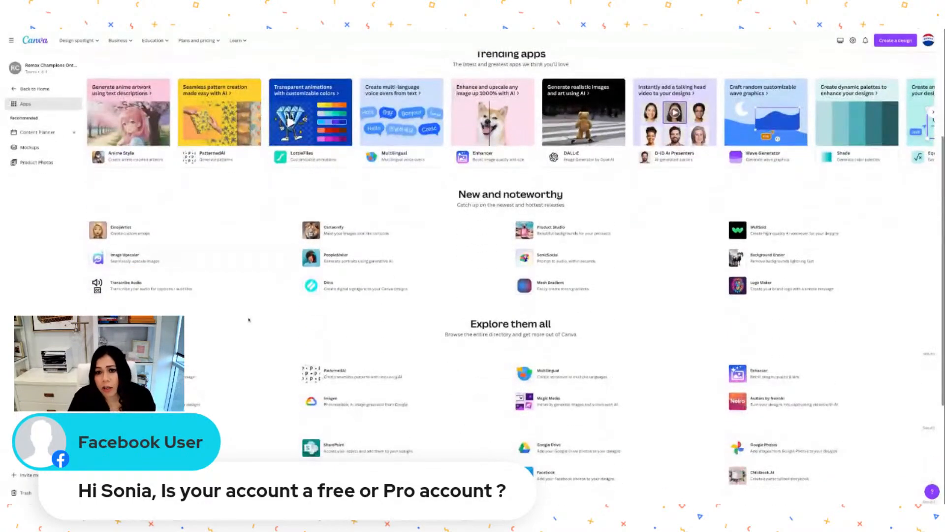
pyautogui.scroll(-1, 249, 310)
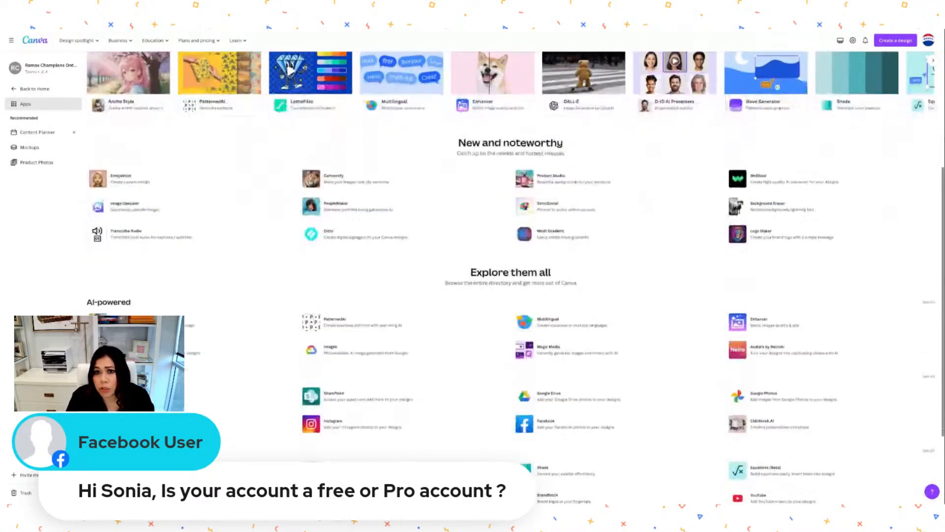
pyautogui.scroll(-2, 197, 305)
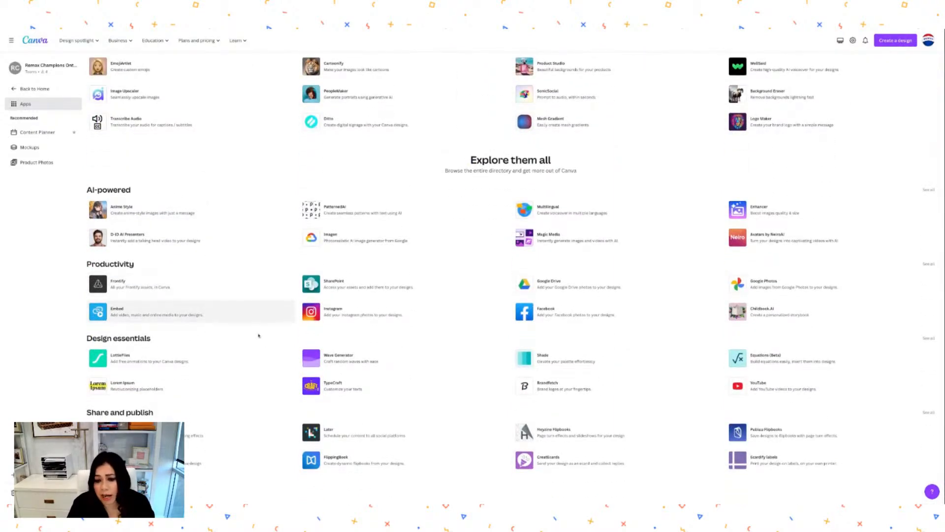
pyautogui.scroll(1, 293, 401)
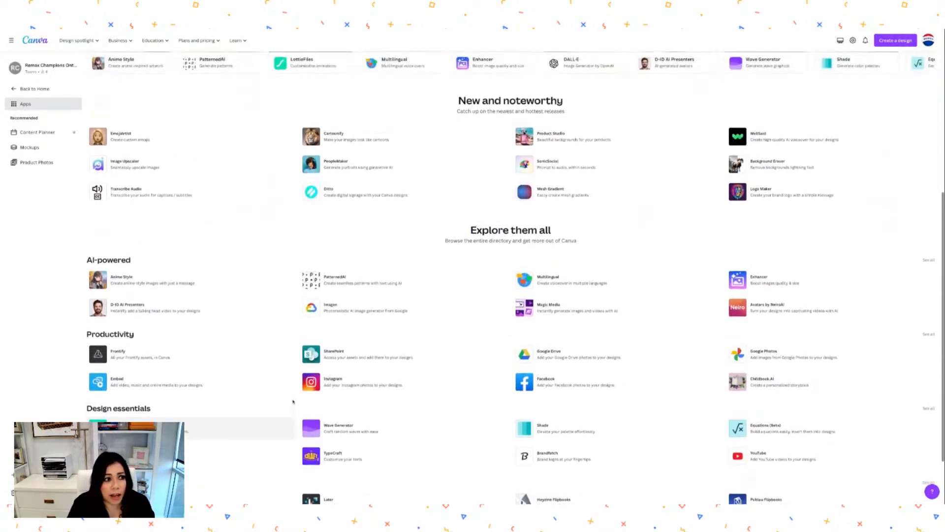
pyautogui.scroll(2, 293, 401)
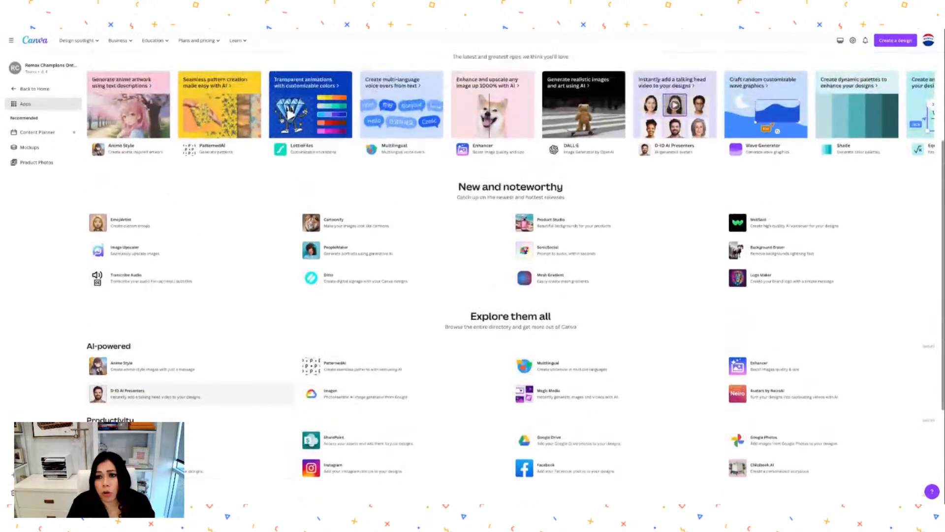
pyautogui.scroll(-3, 712, 320)
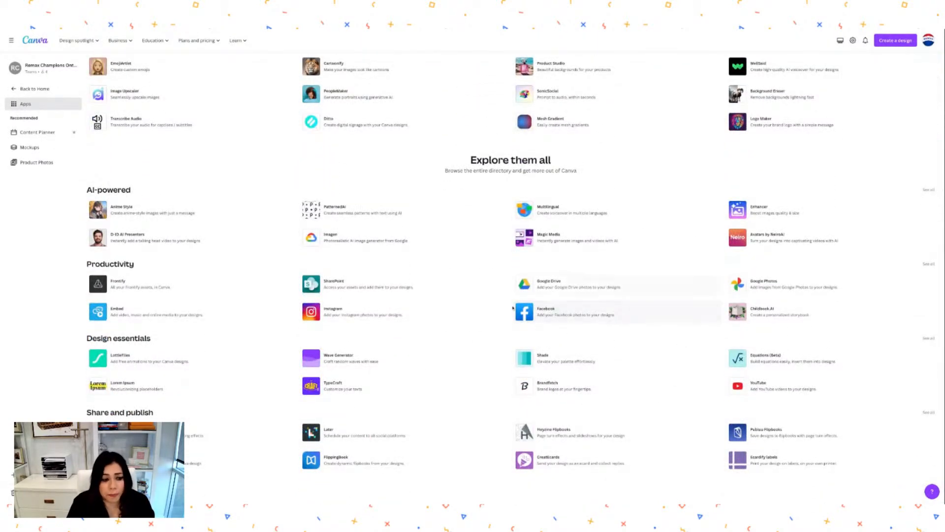
pyautogui.scroll(3, 460, 351)
pyautogui.scroll(1, 461, 350)
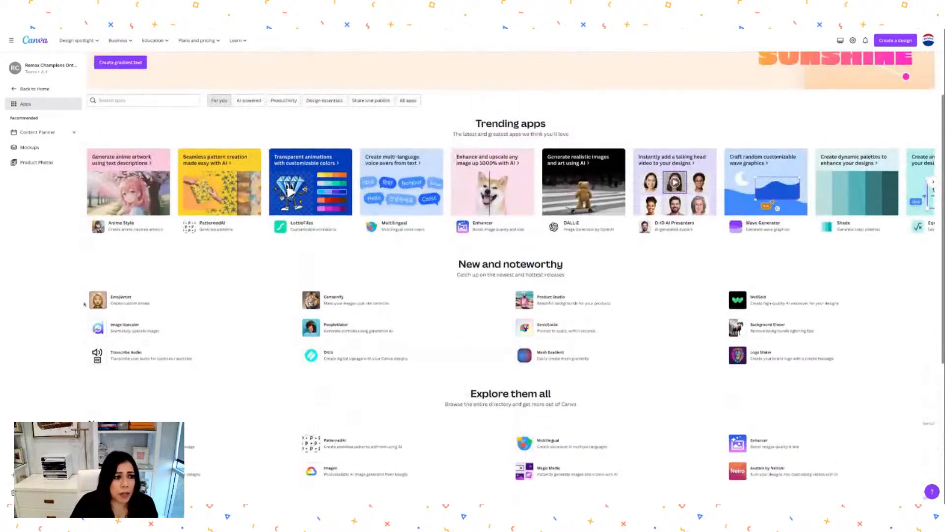
pyautogui.click(35, 89)
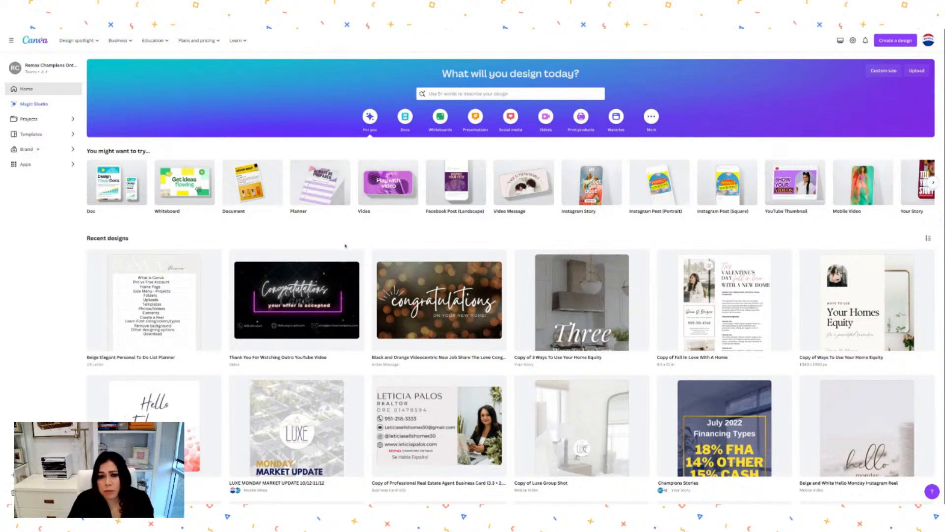
# Search Templates for 'real estate open house instagram post'.
pyautogui.click(461, 94)
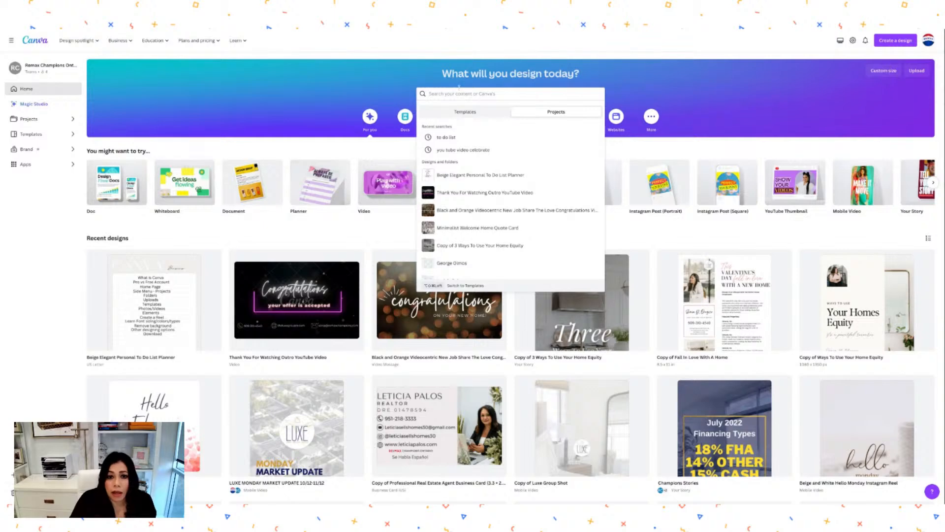
pyautogui.click(478, 112)
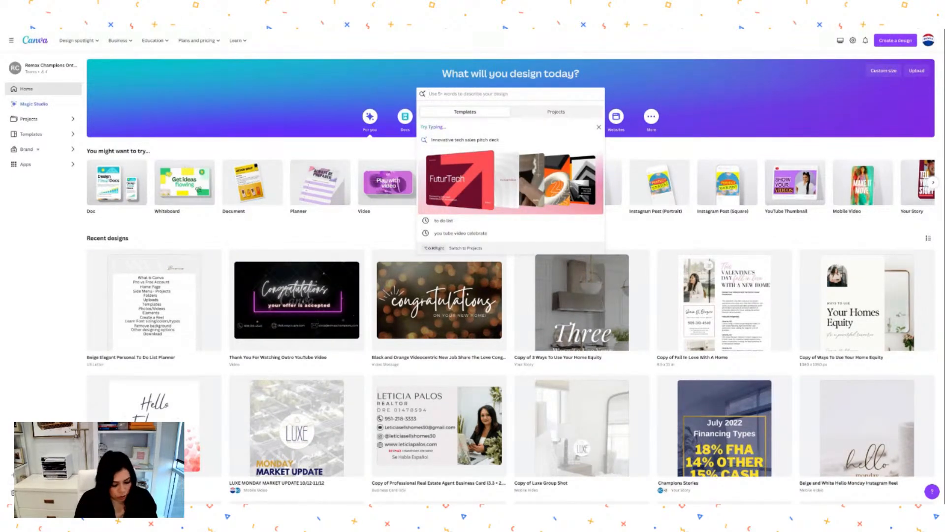
pyautogui.write('real esta')
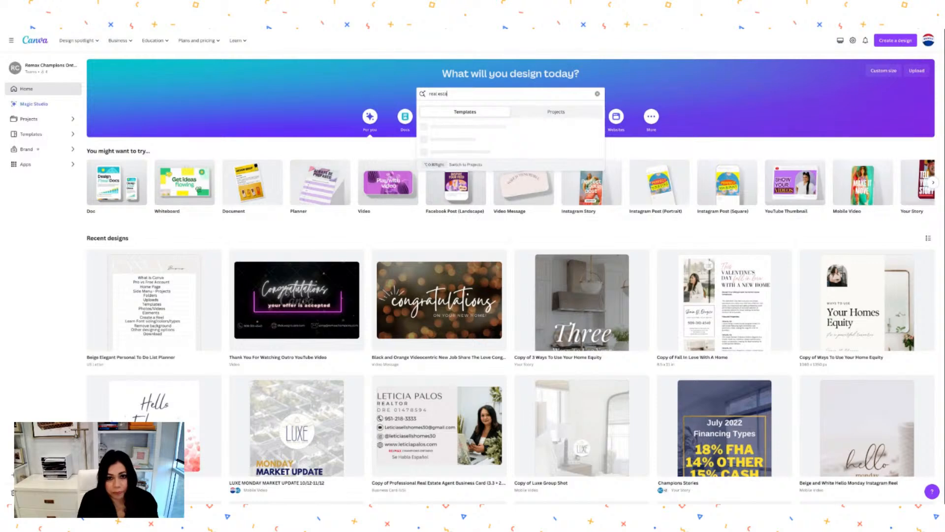
pyautogui.write('te open')
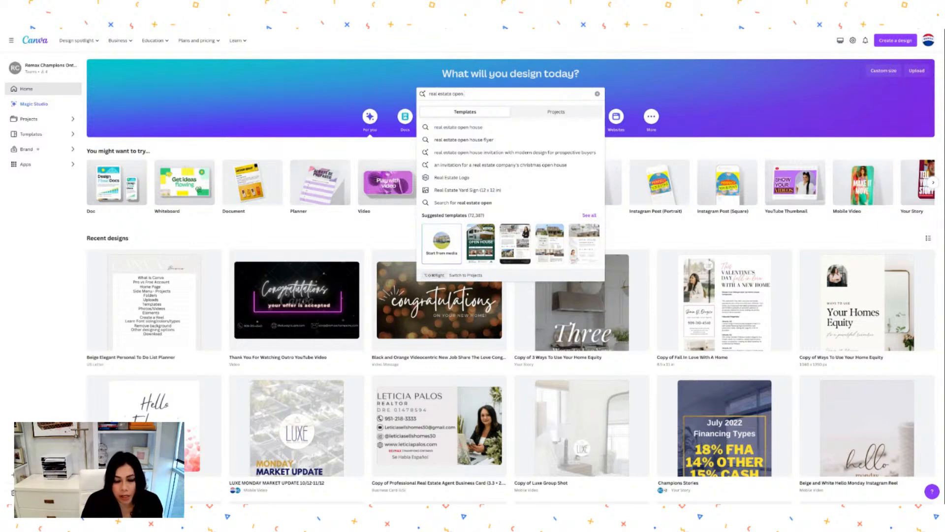
pyautogui.write('house')
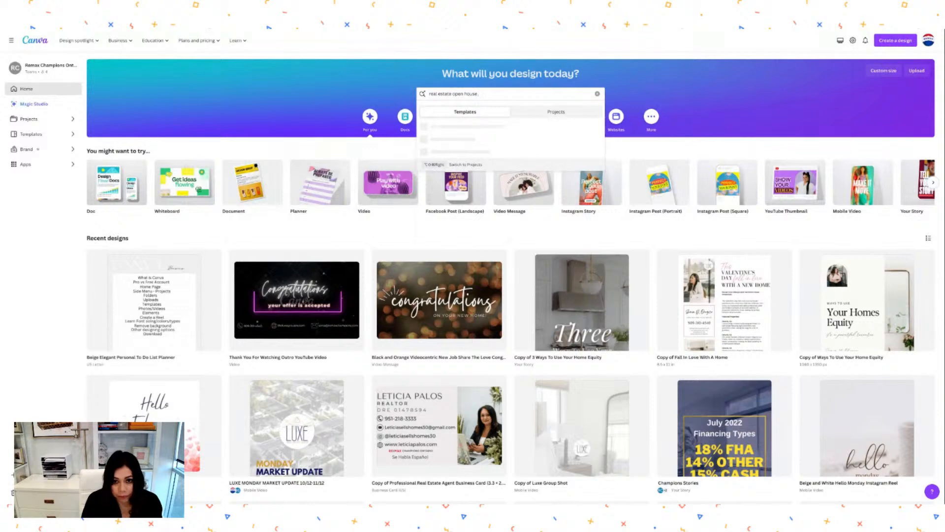
pyautogui.write(' in')
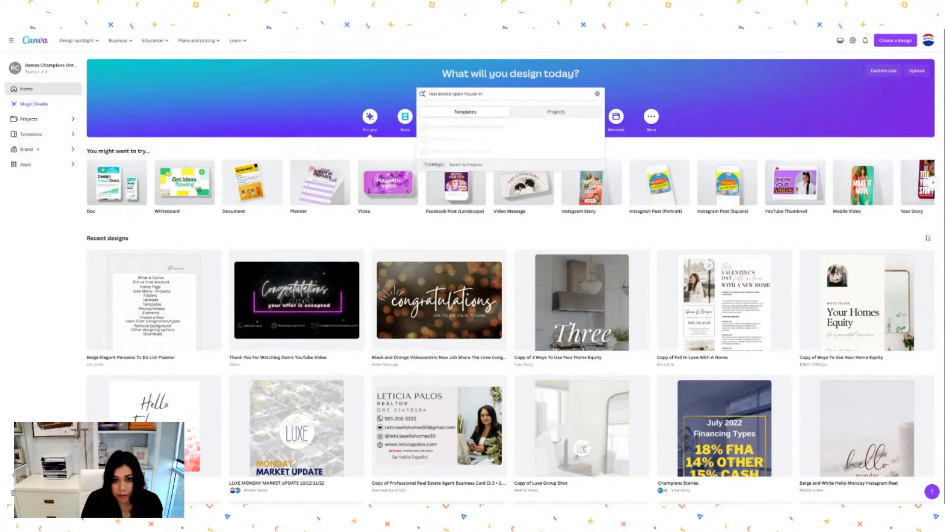
pyautogui.write('stagram post')
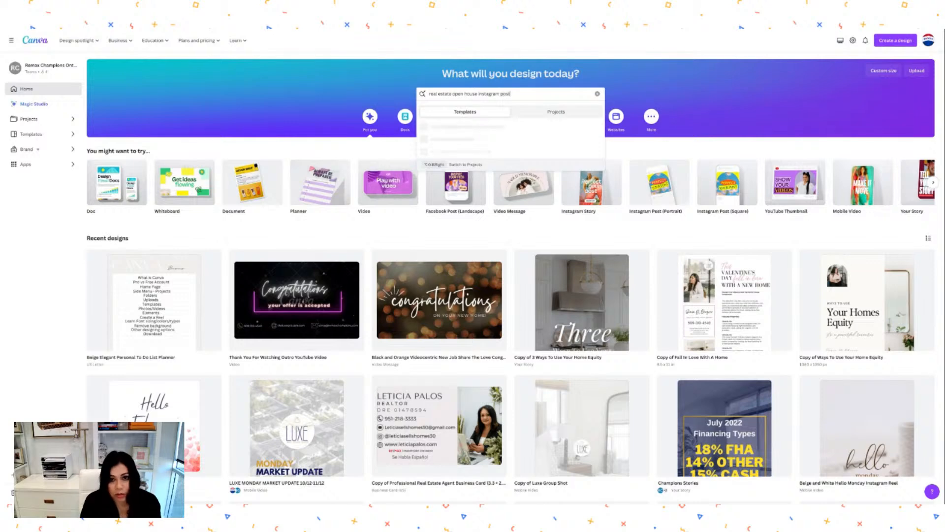
pyautogui.press('Return')
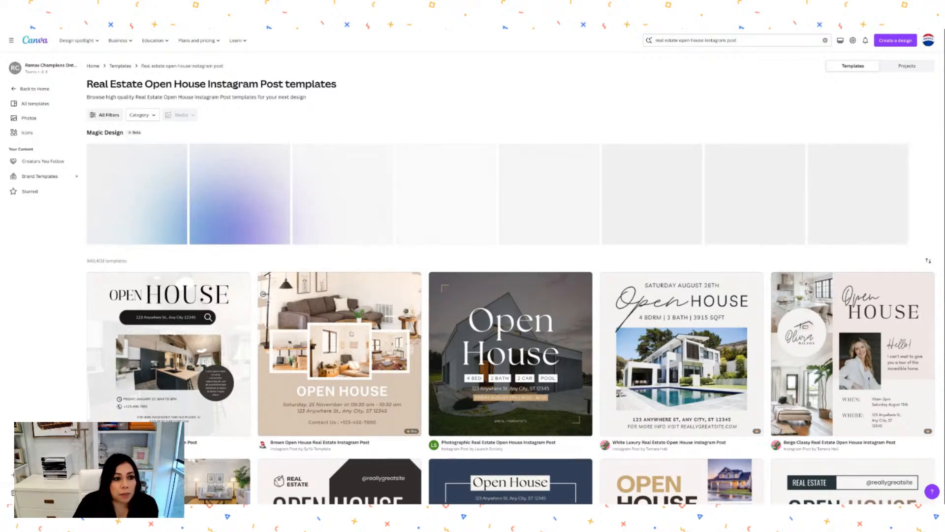
# Browse the results and preview the Blue Minimalist Open House Real Estate Instagram Post template.
pyautogui.scroll(-1, 353, 365)
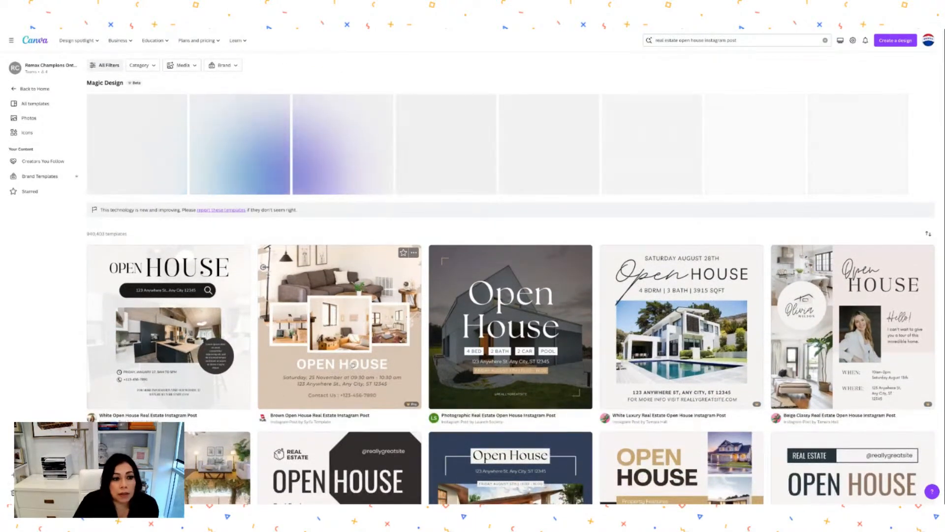
pyautogui.scroll(-1, 353, 365)
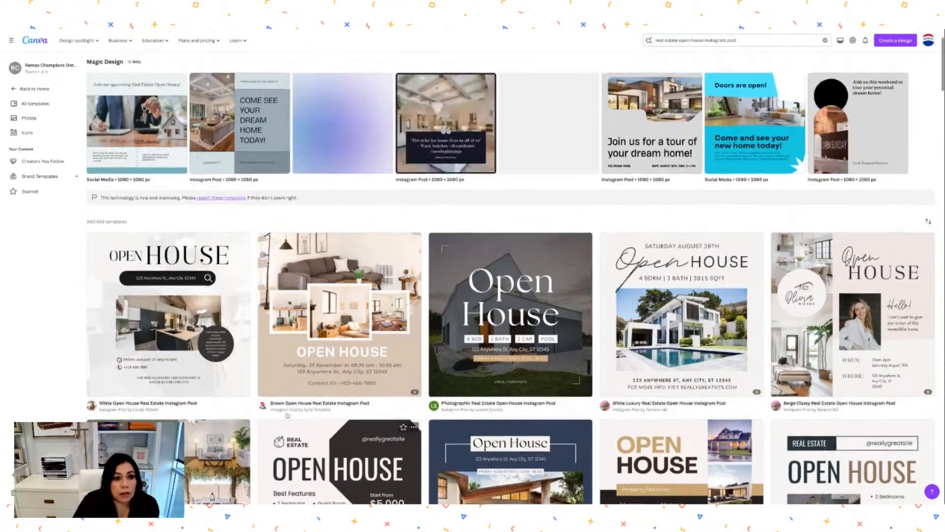
pyautogui.scroll(-6, 288, 415)
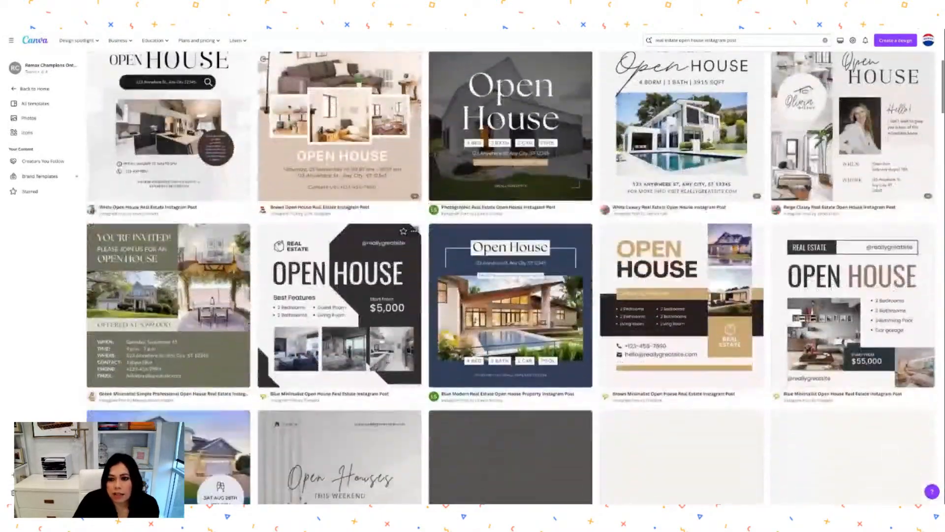
pyautogui.scroll(-4, 339, 394)
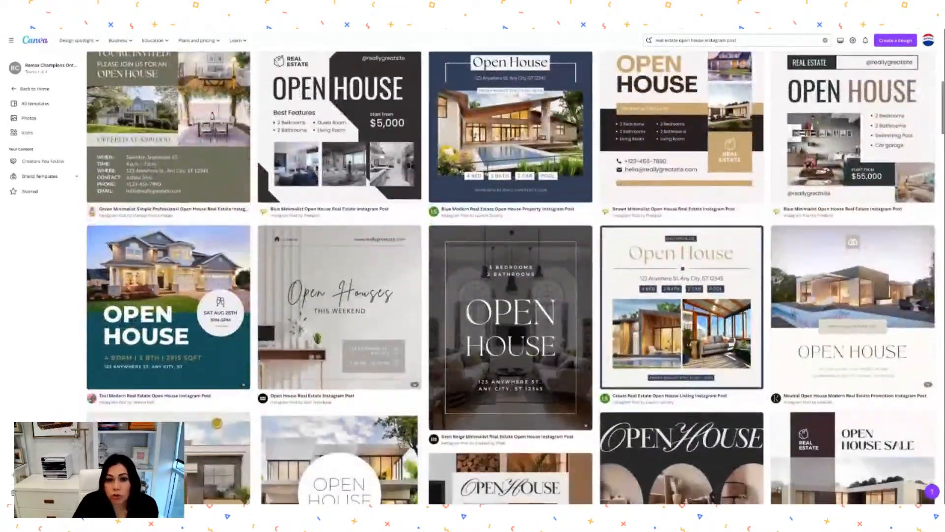
pyautogui.scroll(-4, 340, 394)
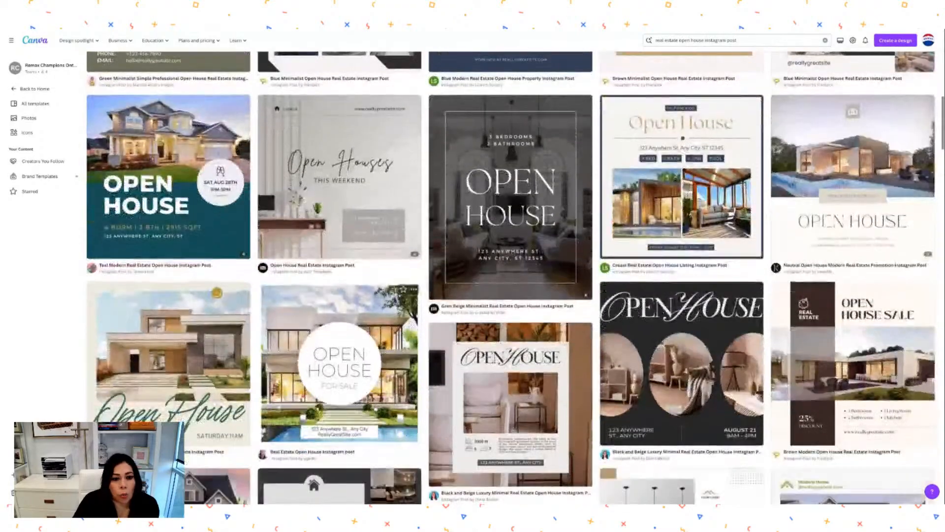
pyautogui.scroll(-2, 339, 394)
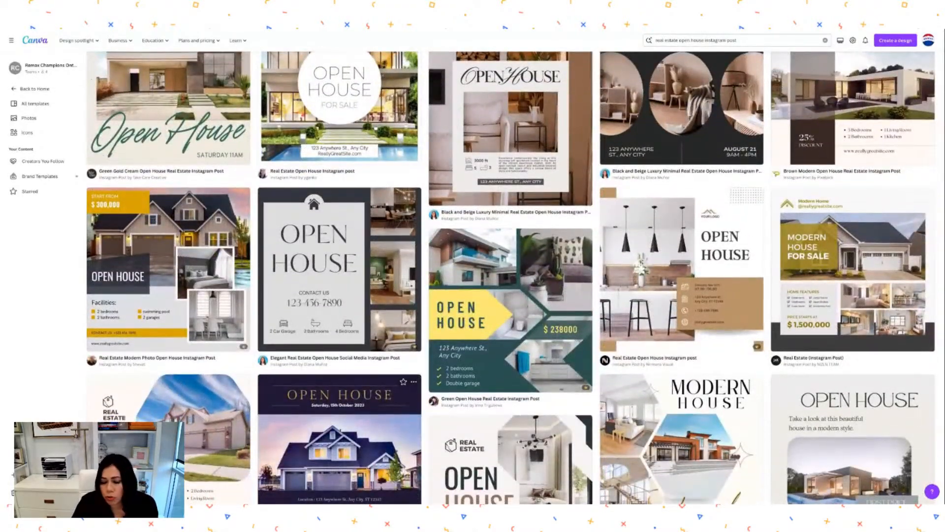
pyautogui.scroll(2, 340, 394)
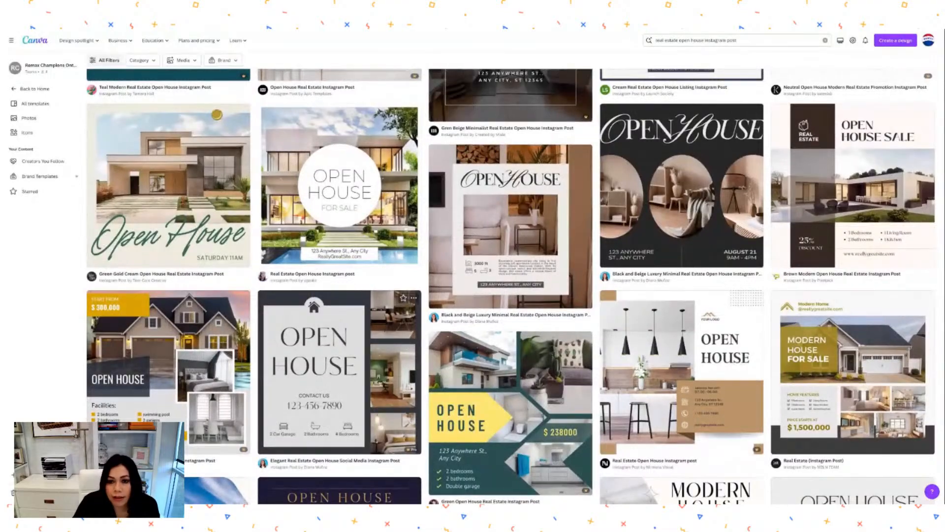
pyautogui.scroll(8, 340, 394)
pyautogui.scroll(5, 511, 286)
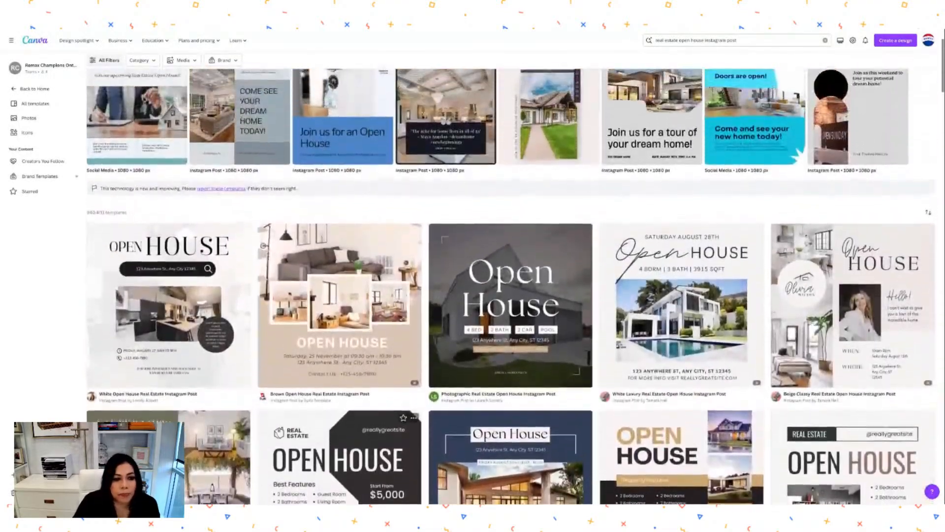
pyautogui.scroll(-3, 510, 287)
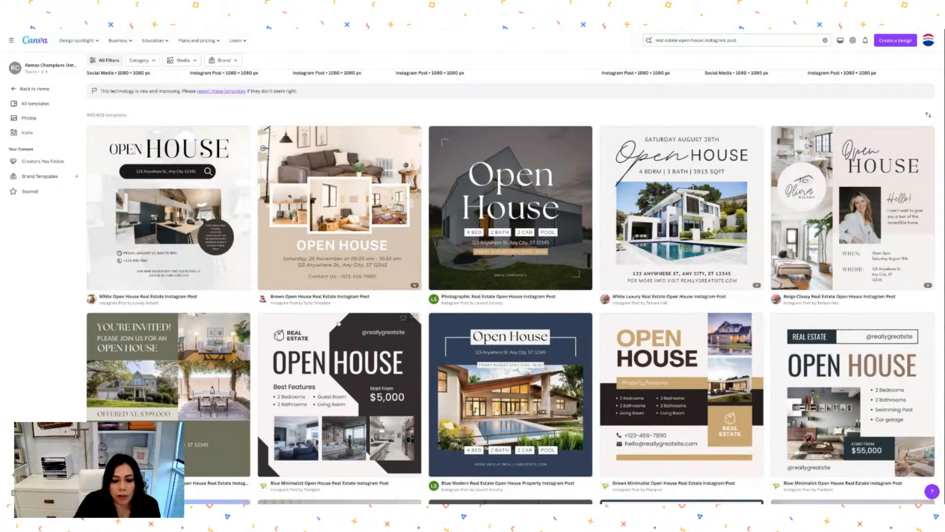
pyautogui.click(372, 346)
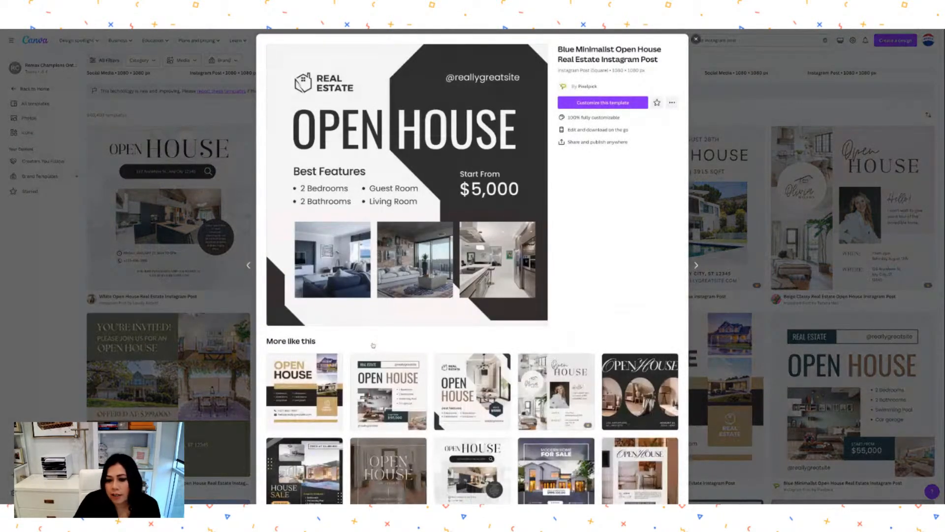
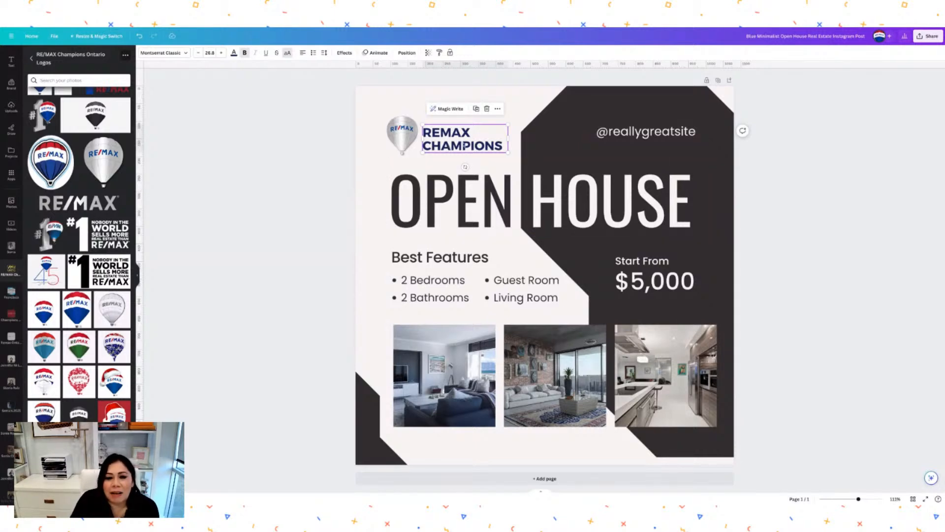
# Undo the recent logo and text edits to restore the original house icon and REAL ESTATE label.
pyautogui.click(140, 36)
pyautogui.click(140, 36)
pyautogui.click(140, 36)
pyautogui.click(140, 36)
pyautogui.click(140, 36)
pyautogui.click(140, 37)
pyautogui.click(140, 36)
pyautogui.click(140, 37)
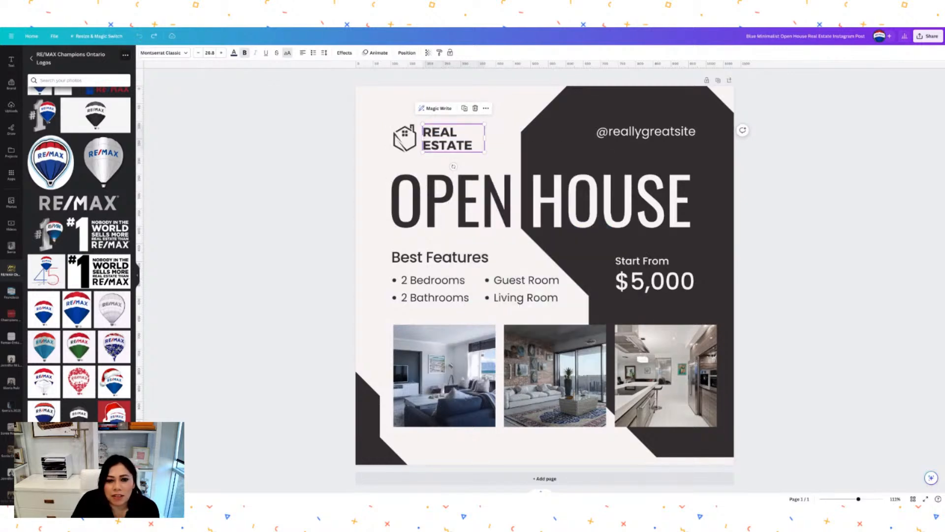
pyautogui.click(384, 100)
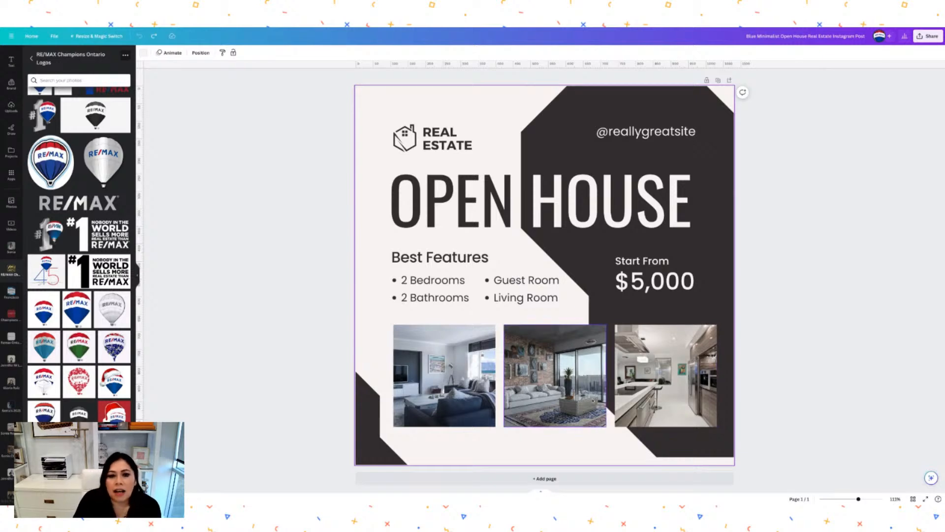
# Retype the REAL ESTATE header as 'REMAX CHAMPIONS' and widen its text box.
pyautogui.doubleClick(445, 138)
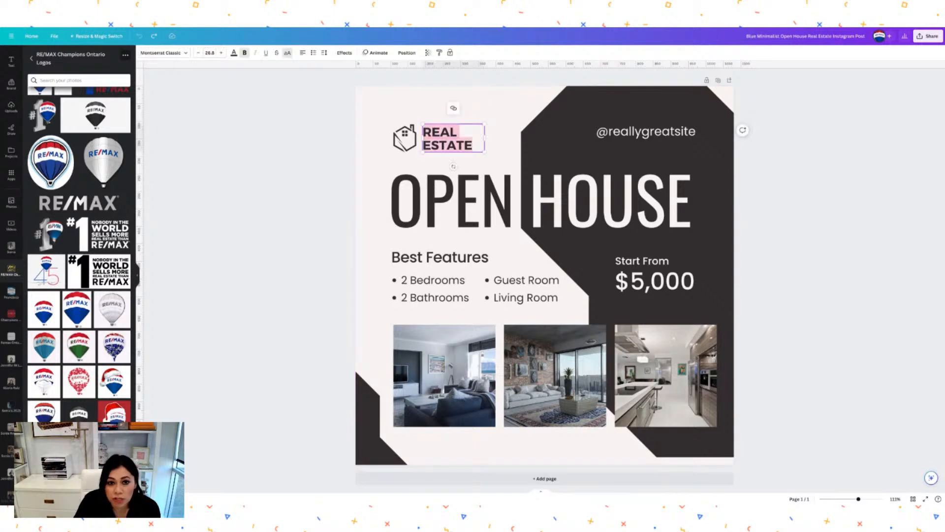
pyautogui.write('RE')
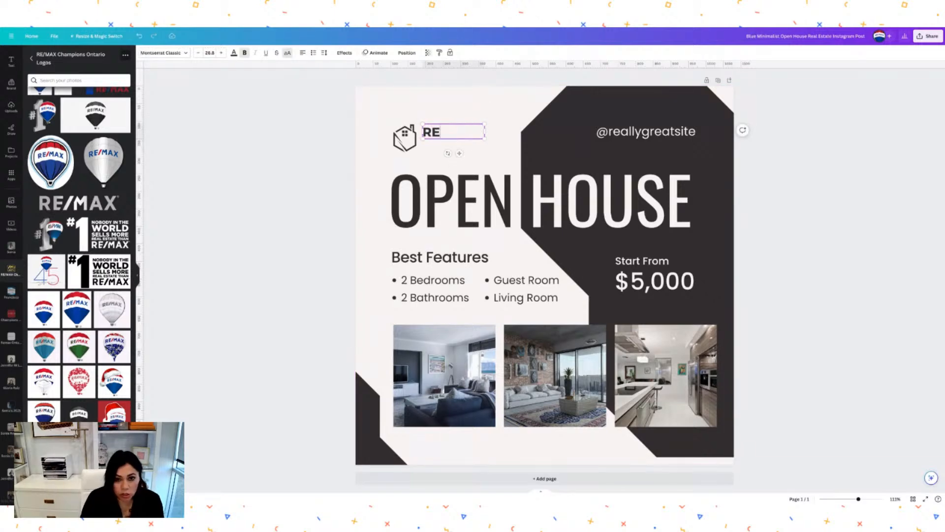
pyautogui.write('MAX CJ')
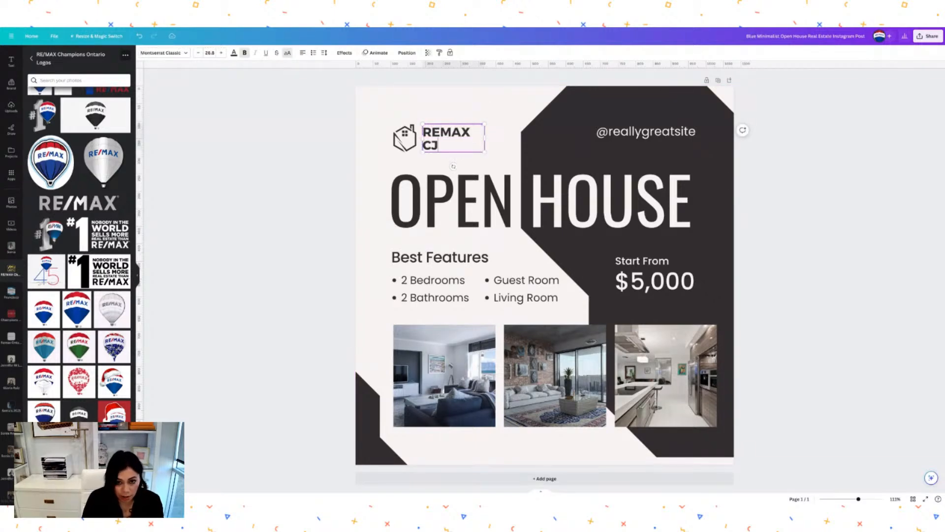
pyautogui.press('BackSpace')
pyautogui.write('HAMPIONS')
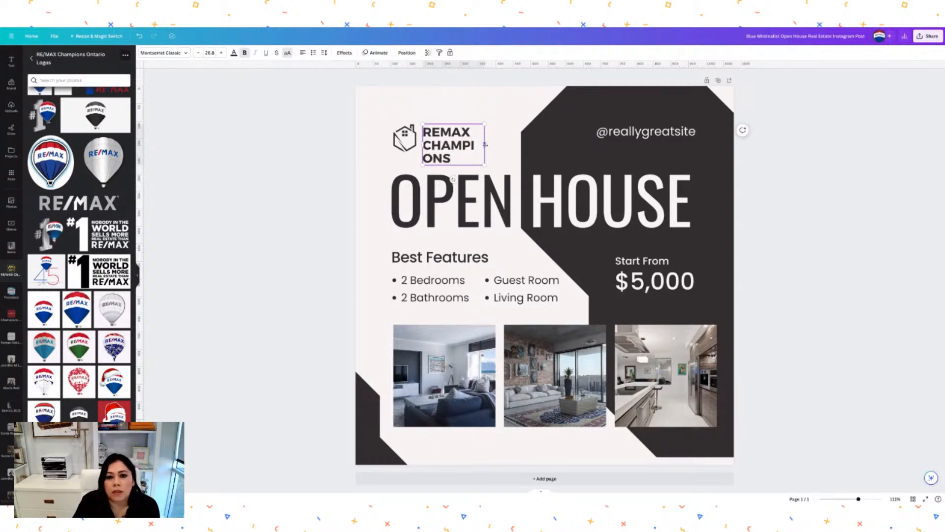
pyautogui.moveTo(485, 144); pyautogui.dragTo(507, 145)
pyautogui.click(467, 98)
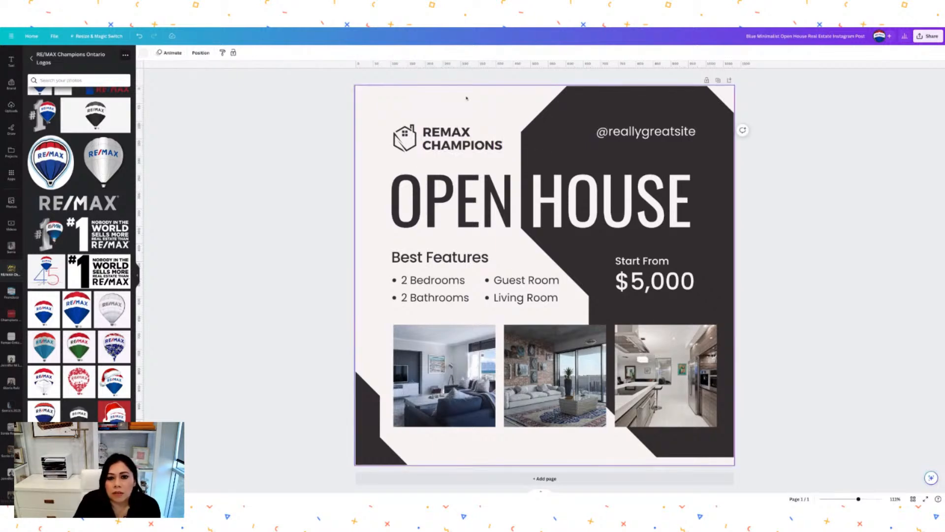
pyautogui.click(404, 139)
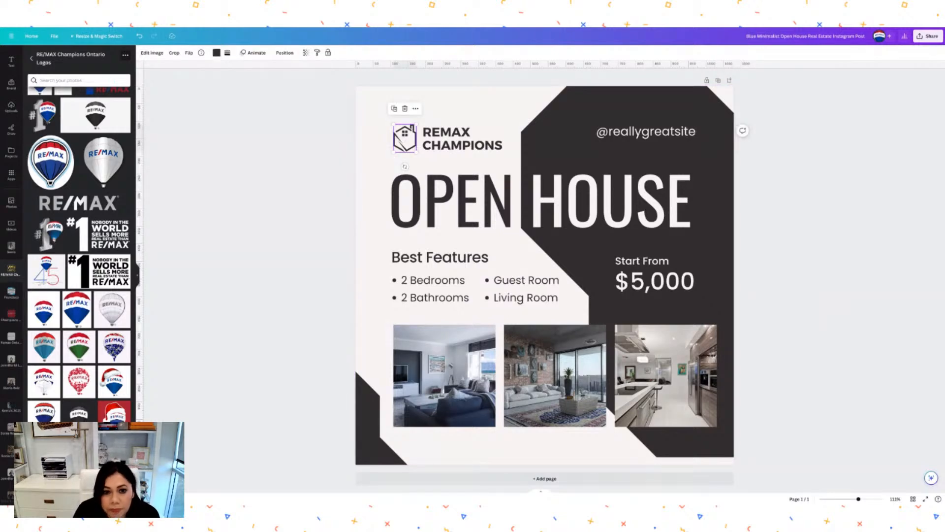
# Delete the house icon and add the silver balloon from the RE/MAX Champions Ontario Logos folder.
pyautogui.press('Delete')
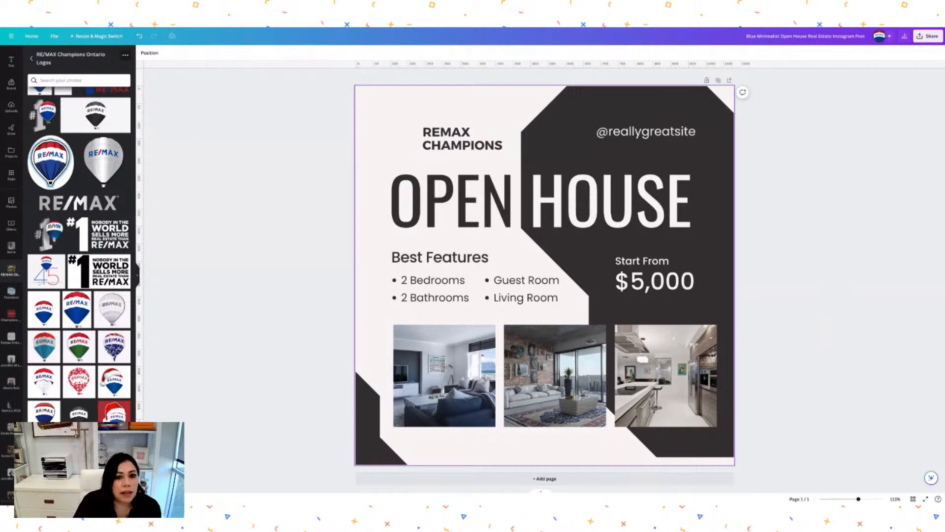
pyautogui.click(31, 59)
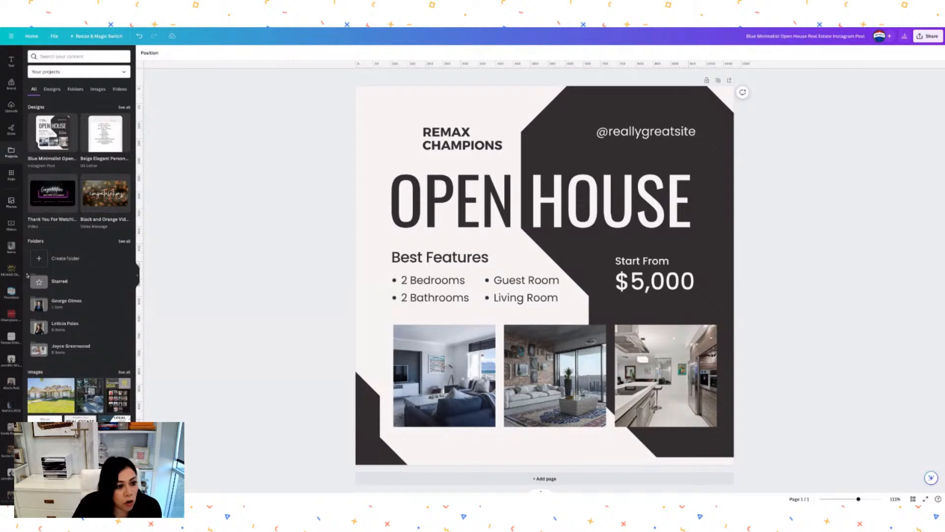
pyautogui.click(11, 270)
pyautogui.scroll(-3, 64, 216)
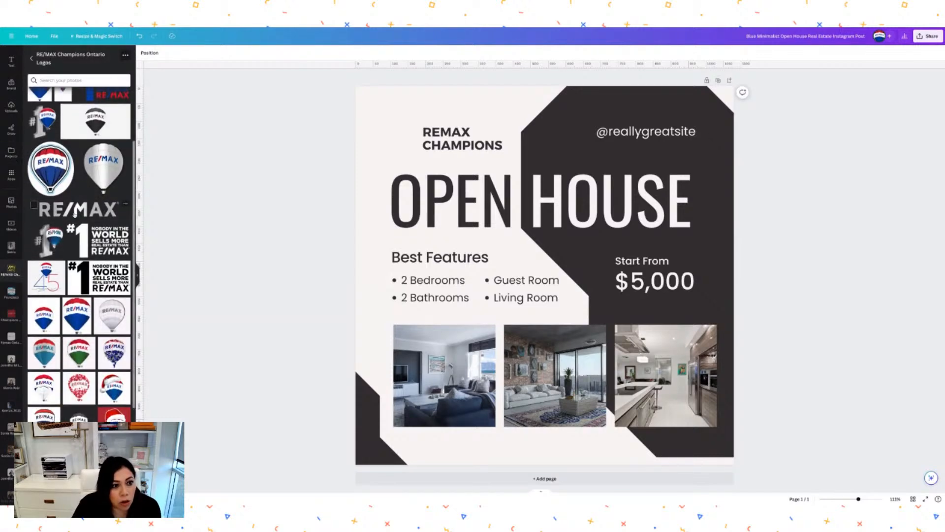
pyautogui.scroll(1, 75, 215)
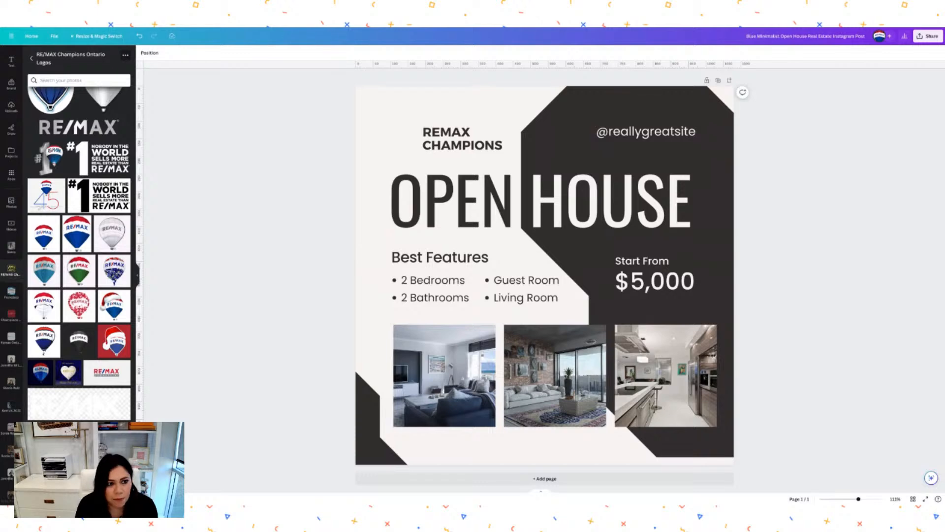
pyautogui.scroll(1, 98, 253)
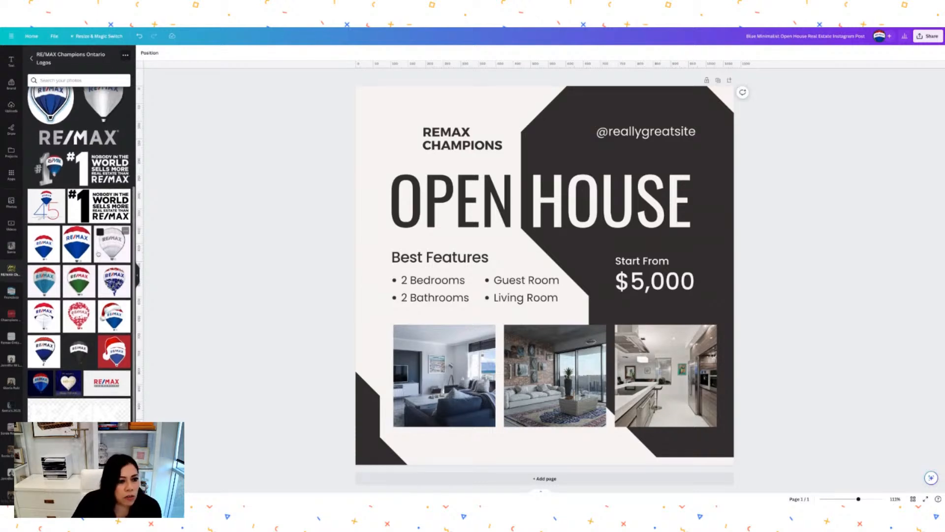
pyautogui.scroll(3, 98, 254)
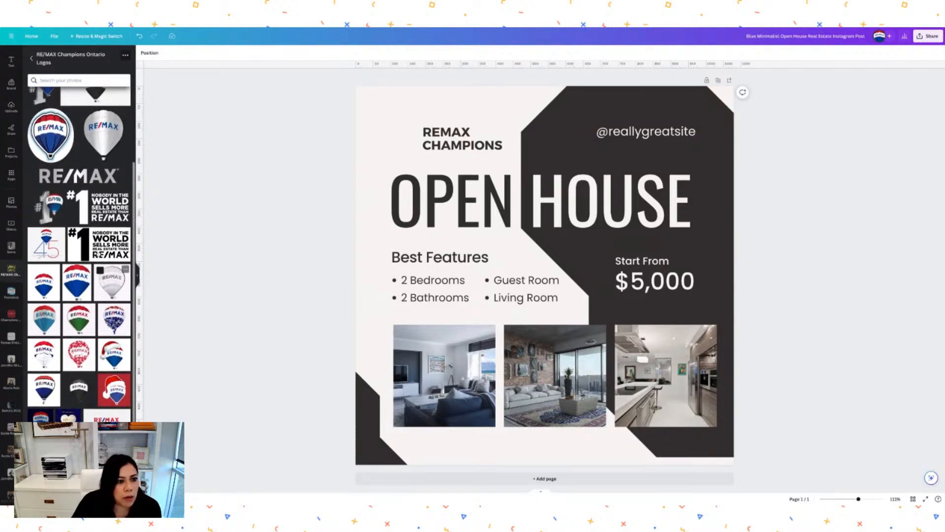
pyautogui.click(106, 133)
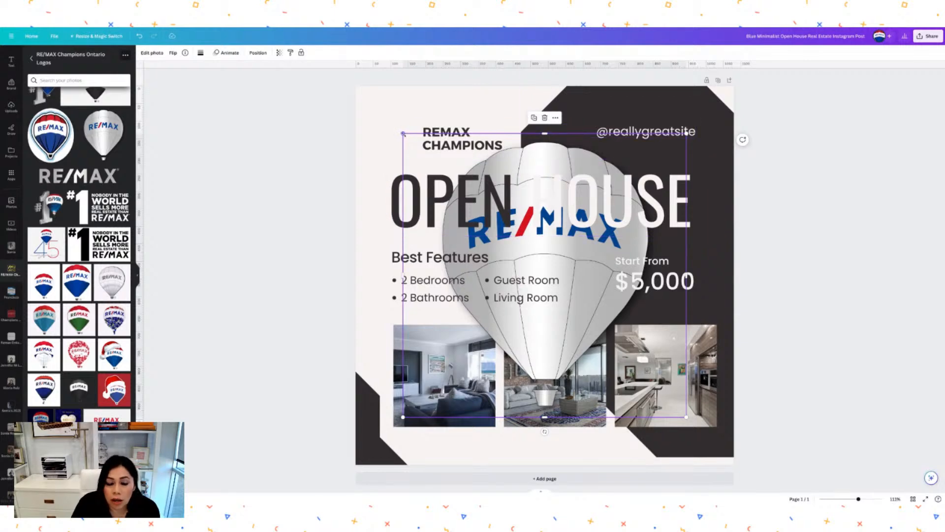
# Resize the balloon logo to header size and align it where the house icon was, beside REMAX CHAMPIONS.
pyautogui.moveTo(403, 133); pyautogui.dragTo(609, 340)
pyautogui.moveTo(656, 378); pyautogui.dragTo(399, 147)
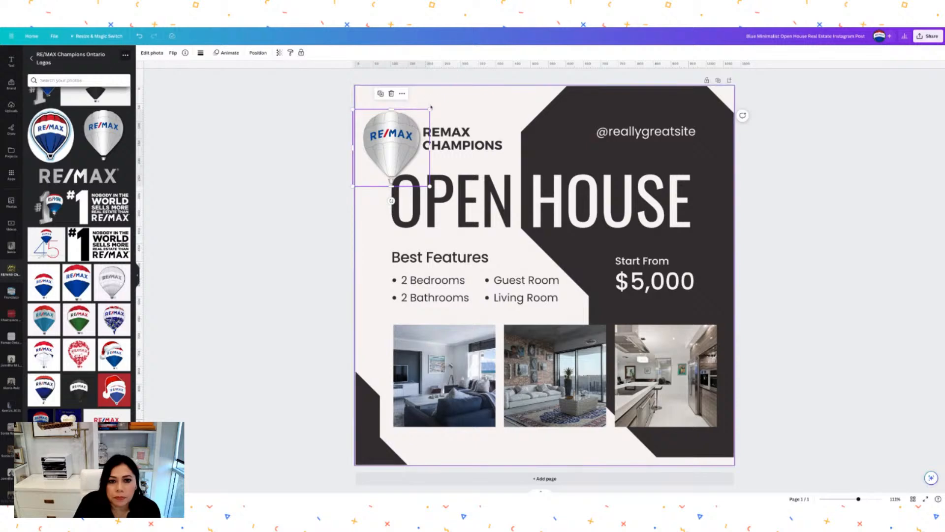
pyautogui.moveTo(430, 109); pyautogui.dragTo(403, 137)
pyautogui.moveTo(364, 185); pyautogui.dragTo(387, 161)
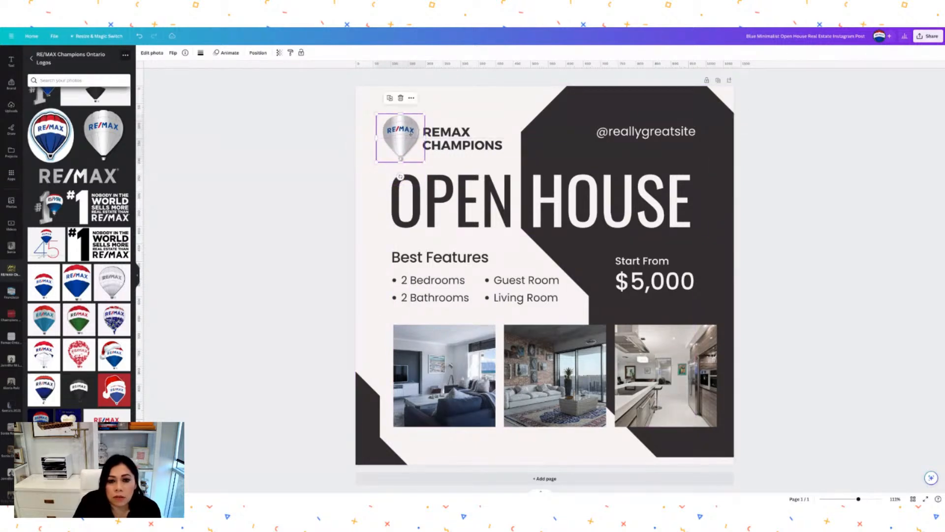
pyautogui.moveTo(425, 113); pyautogui.dragTo(402, 142)
pyautogui.click(462, 105)
pyautogui.click(462, 141)
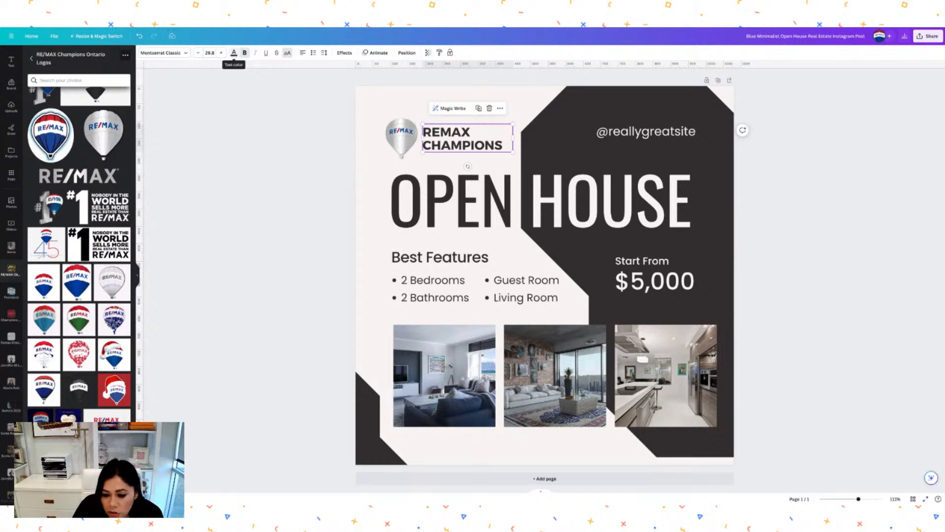
# Colour the REMAX CHAMPIONS header with the navy brand swatch.
pyautogui.click(234, 53)
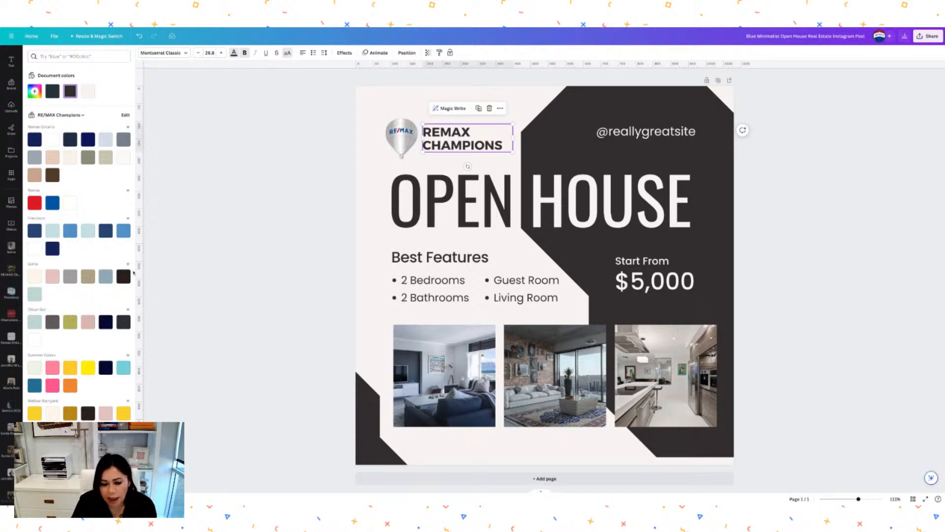
pyautogui.click(35, 141)
pyautogui.click(526, 104)
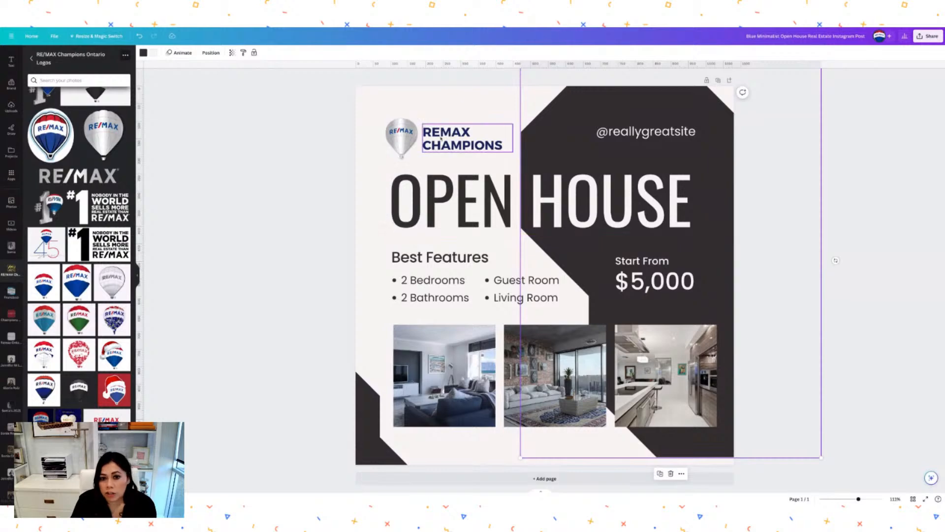
# Highlight just the word OPEN in the headline and apply the same navy swatch.
pyautogui.click(485, 197)
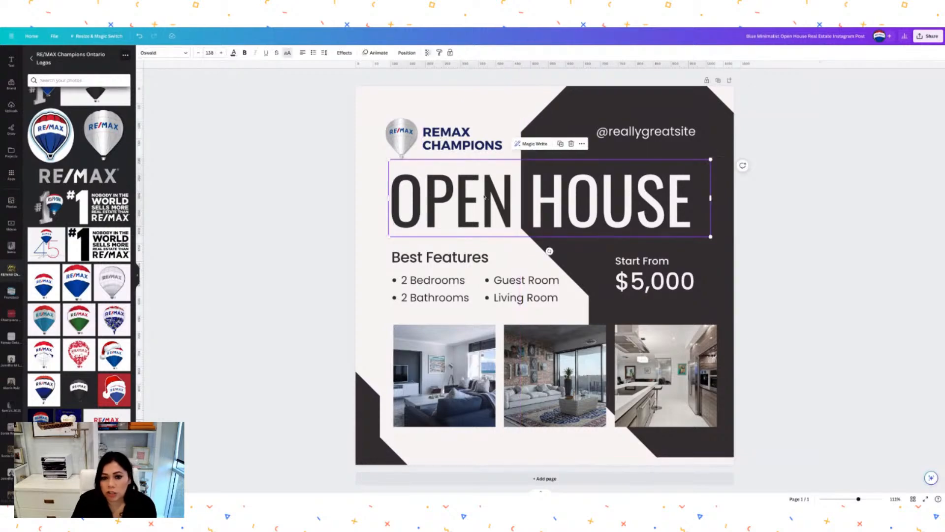
pyautogui.click(484, 197)
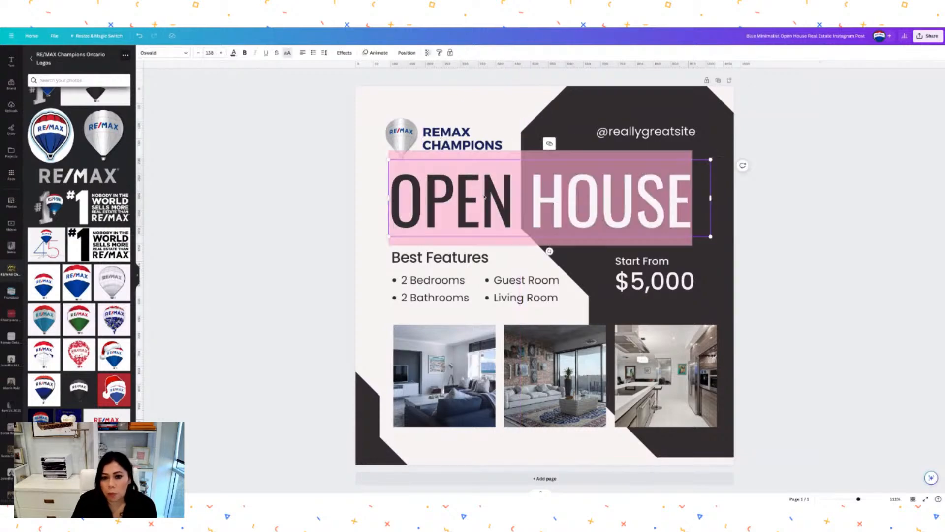
pyautogui.click(501, 121)
pyautogui.click(512, 195)
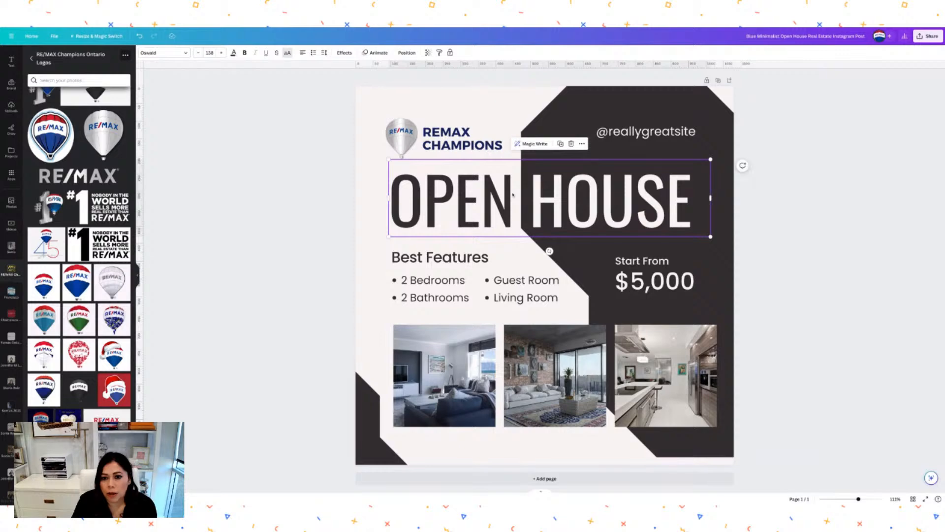
pyautogui.click(512, 195)
pyautogui.click(512, 195)
pyautogui.moveTo(512, 195); pyautogui.dragTo(396, 212)
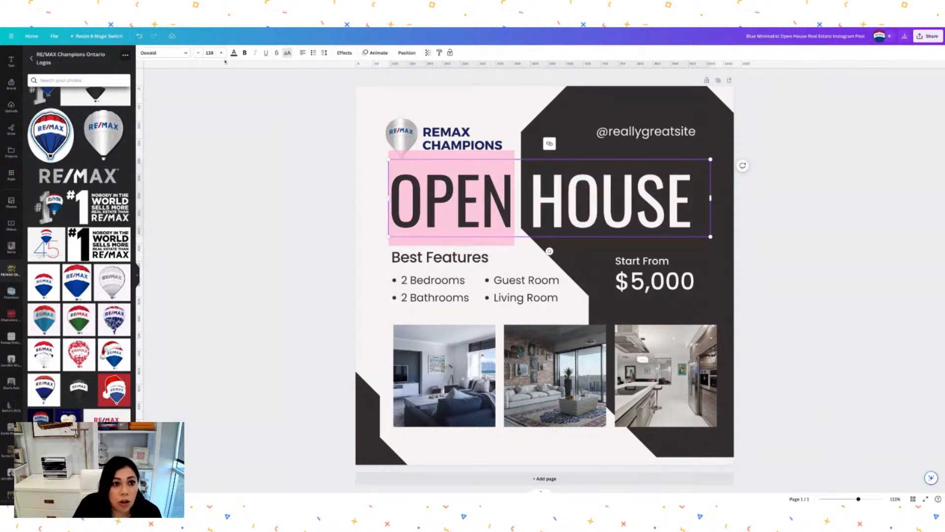
pyautogui.click(234, 53)
pyautogui.click(34, 141)
pyautogui.click(482, 101)
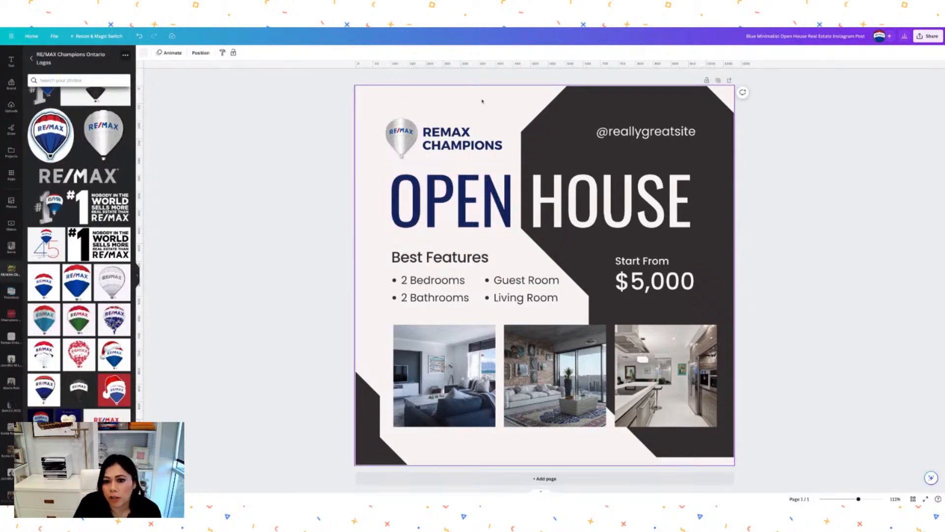
pyautogui.click(591, 111)
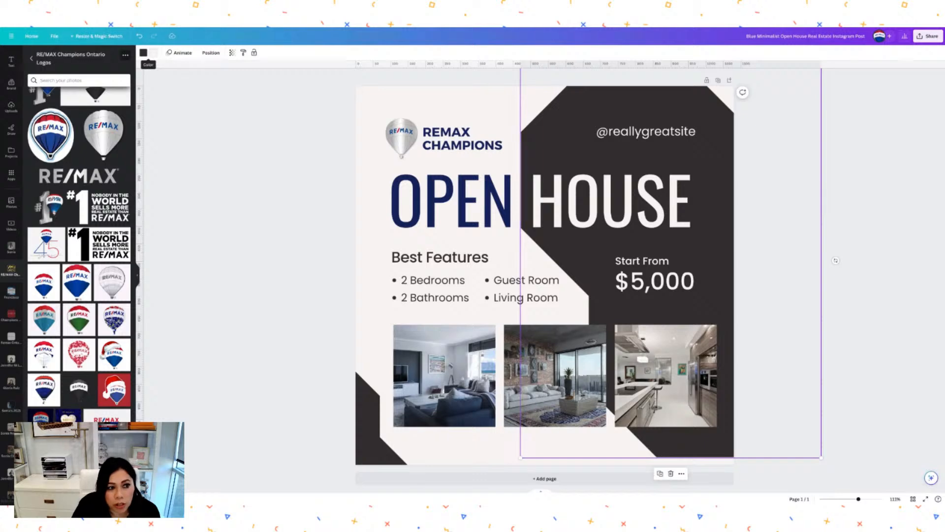
# Apply the navy Remax Ontario brand colour to the large dark shape behind HOUSE and $5,000.
pyautogui.click(144, 54)
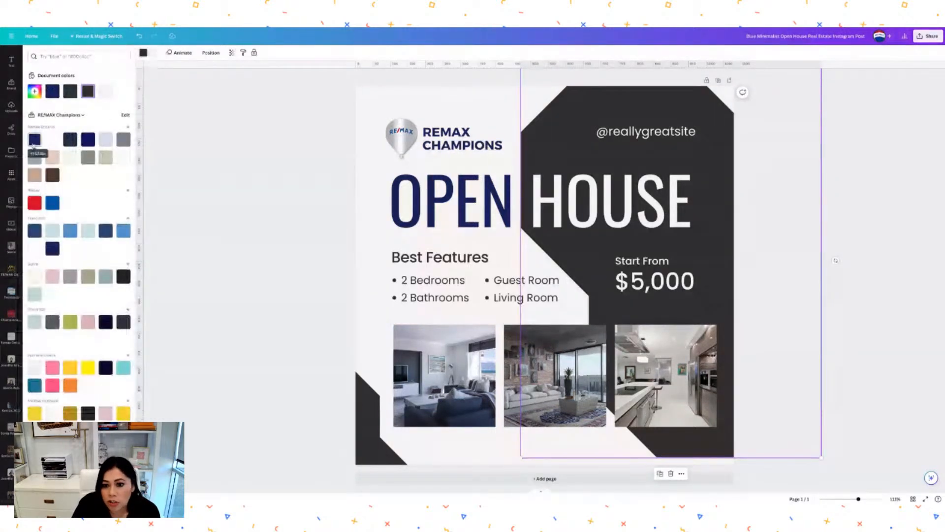
pyautogui.click(35, 140)
pyautogui.click(381, 289)
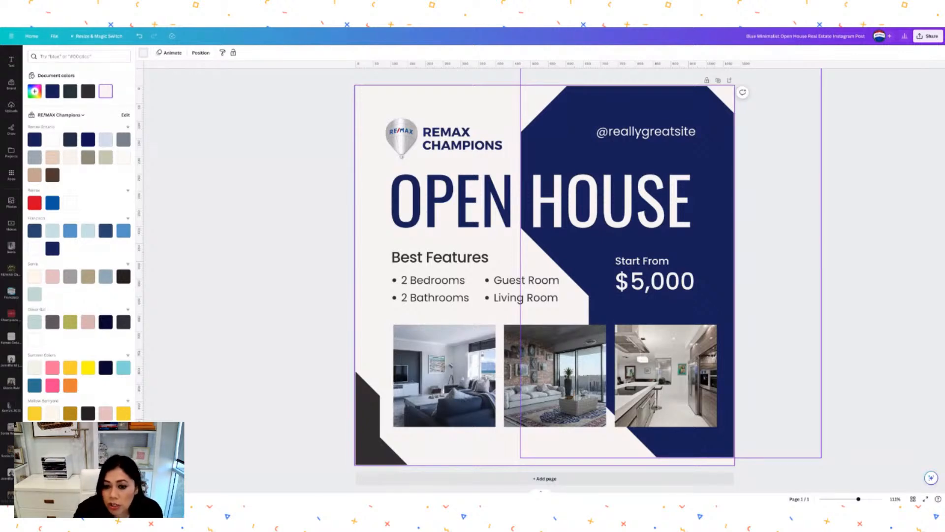
pyautogui.click(443, 257)
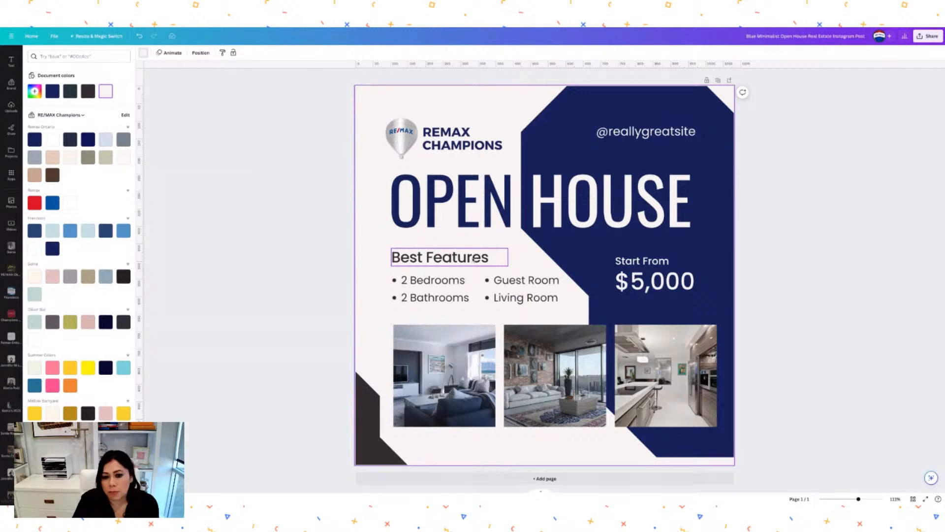
pyautogui.click(448, 258)
pyautogui.press('BackSpace')
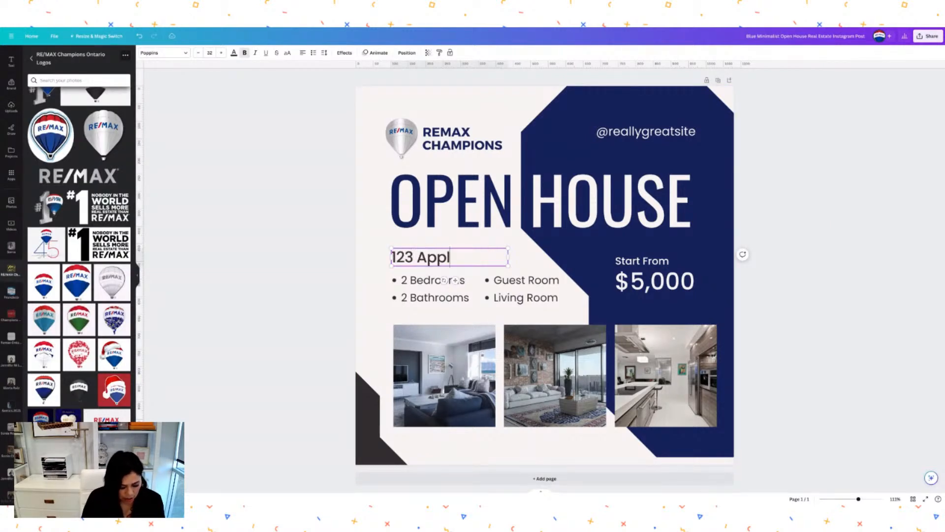
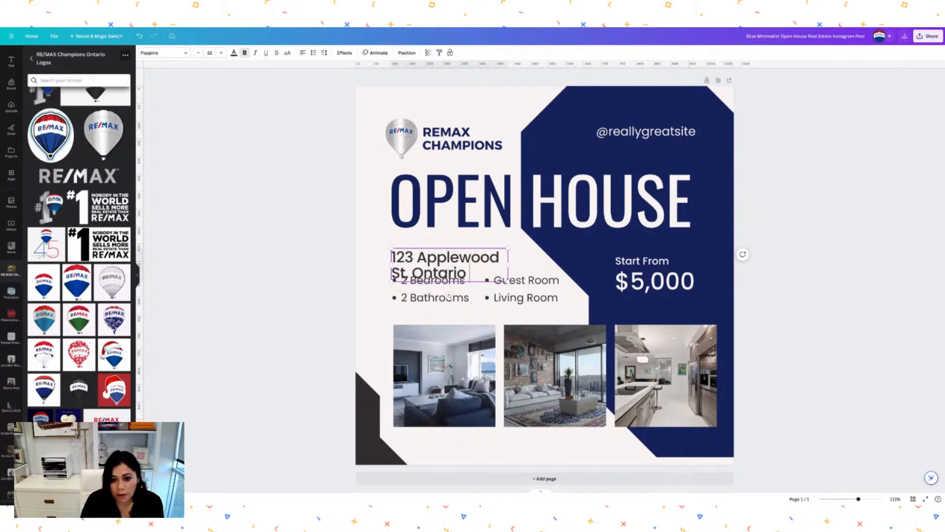
pyautogui.moveTo(507, 264); pyautogui.dragTo(601, 257)
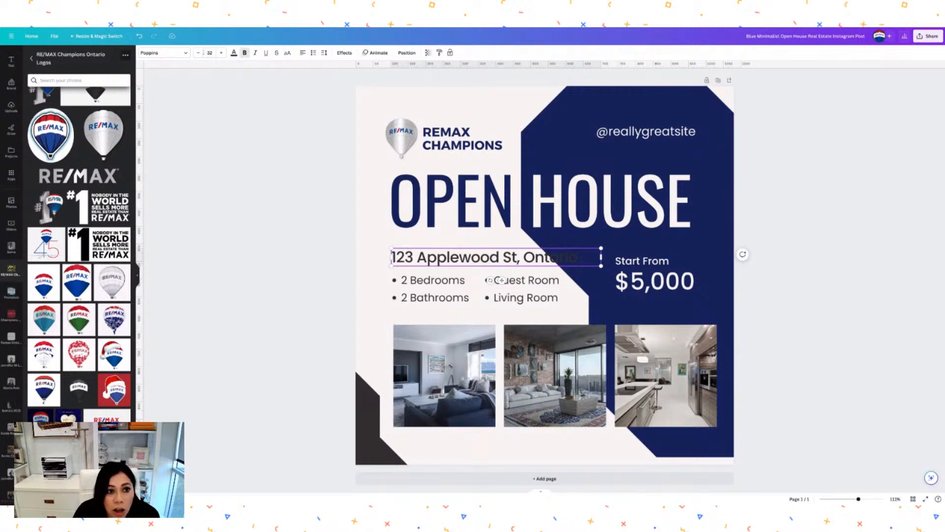
# Reduce the address font size to 24 and nudge the box slightly lower.
pyautogui.tripleClick(584, 257)
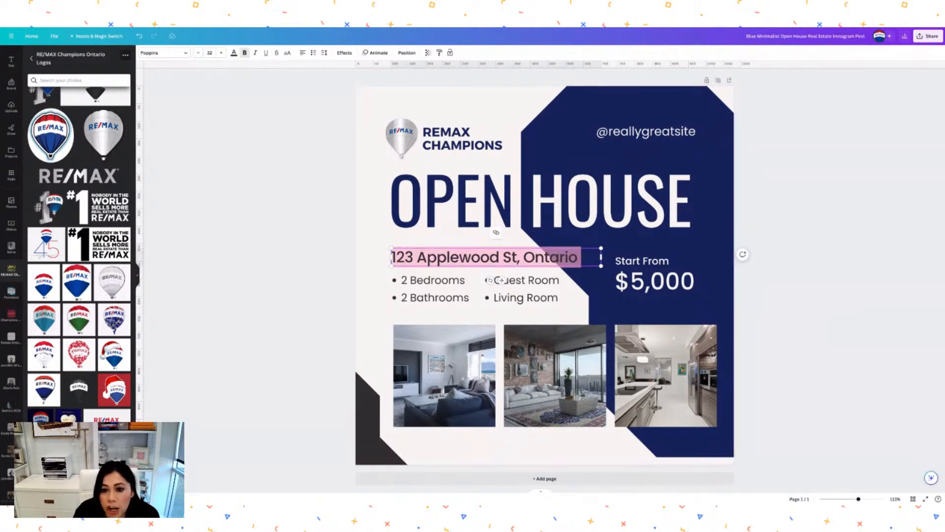
pyautogui.click(199, 53)
pyautogui.click(199, 53)
pyautogui.click(199, 53)
pyautogui.click(199, 54)
pyautogui.click(199, 53)
pyautogui.click(199, 53)
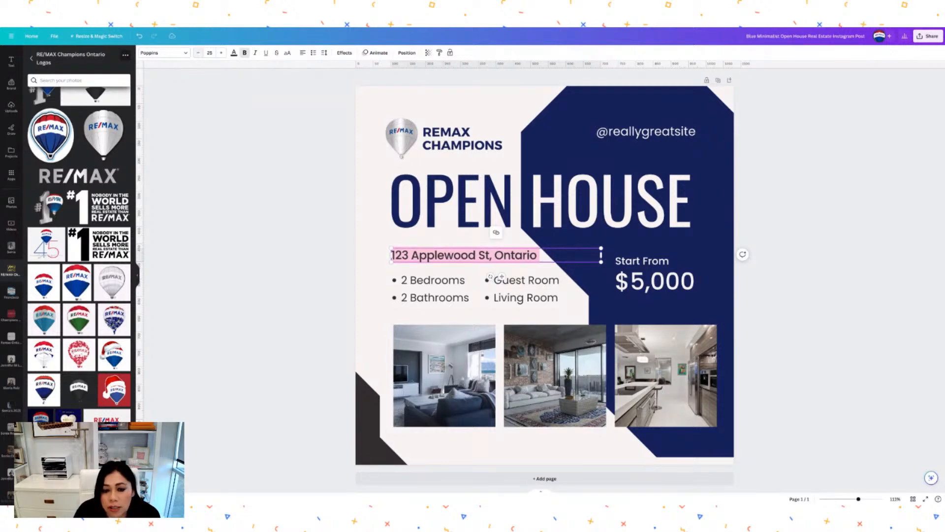
pyautogui.click(199, 53)
pyautogui.click(596, 295)
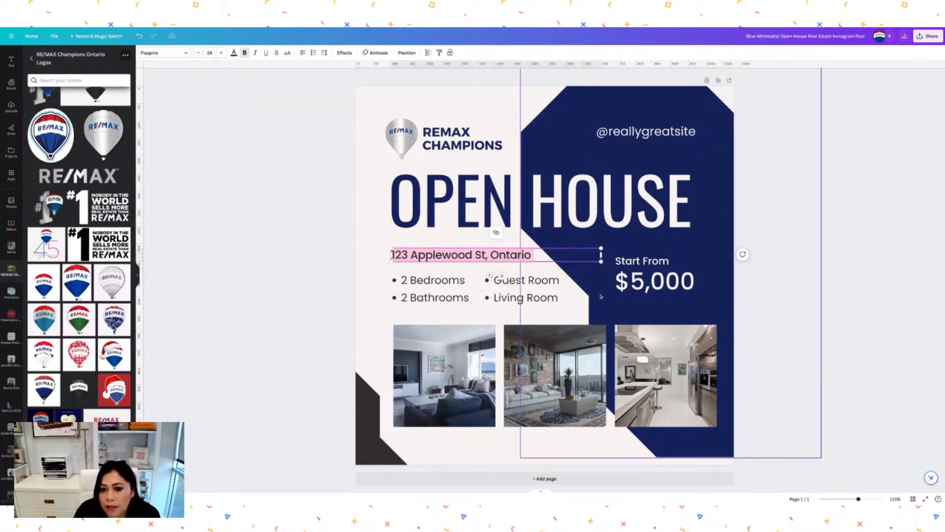
pyautogui.moveTo(512, 256); pyautogui.dragTo(514, 260)
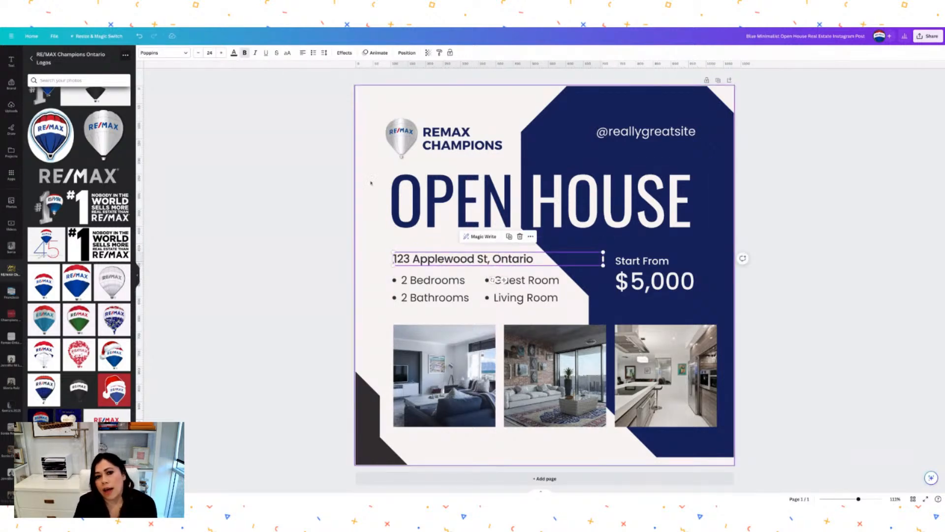
pyautogui.click(381, 202)
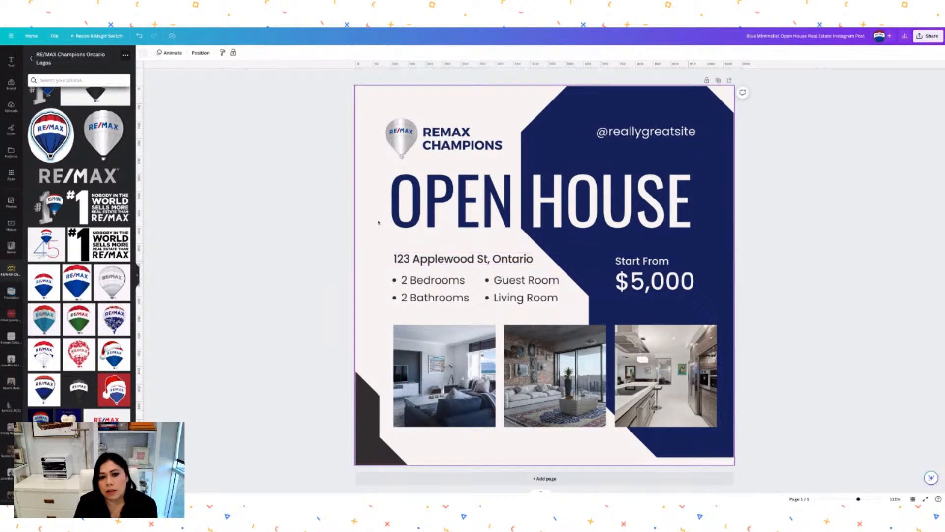
# Change '2 Bedrooms' to '4 Bedrooms' in the feature list.
pyautogui.click(404, 300)
pyautogui.click(403, 299)
pyautogui.click(402, 298)
pyautogui.press('BackSpace')
pyautogui.write('4')
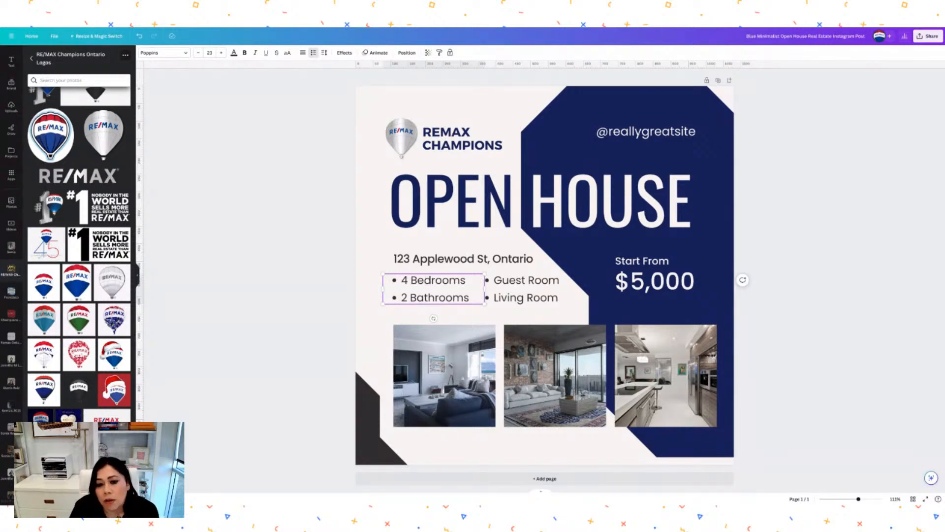
# Replace 'Guest Room' with 'Pool' in the second feature list.
pyautogui.click(514, 301)
pyautogui.click(524, 282)
pyautogui.click(525, 280)
pyautogui.moveTo(559, 281); pyautogui.dragTo(493, 281)
pyautogui.write('Pool')
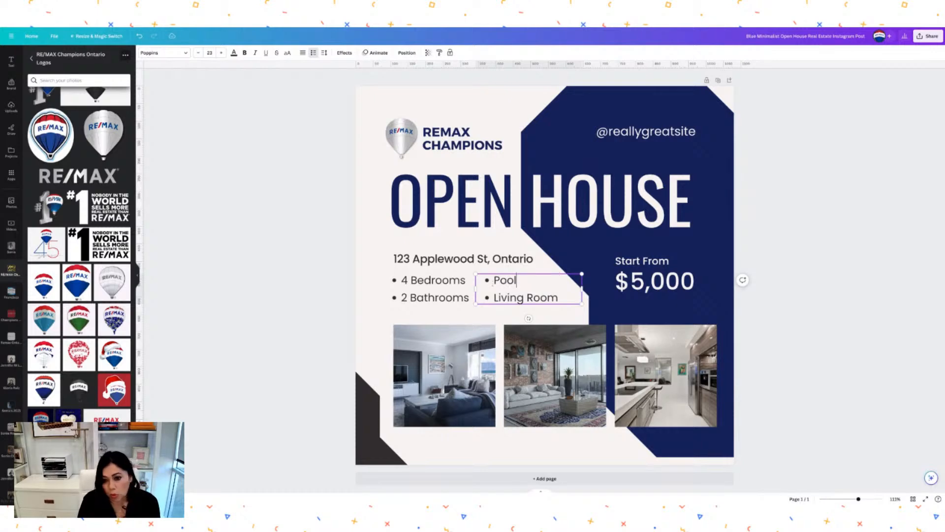
pyautogui.click(573, 248)
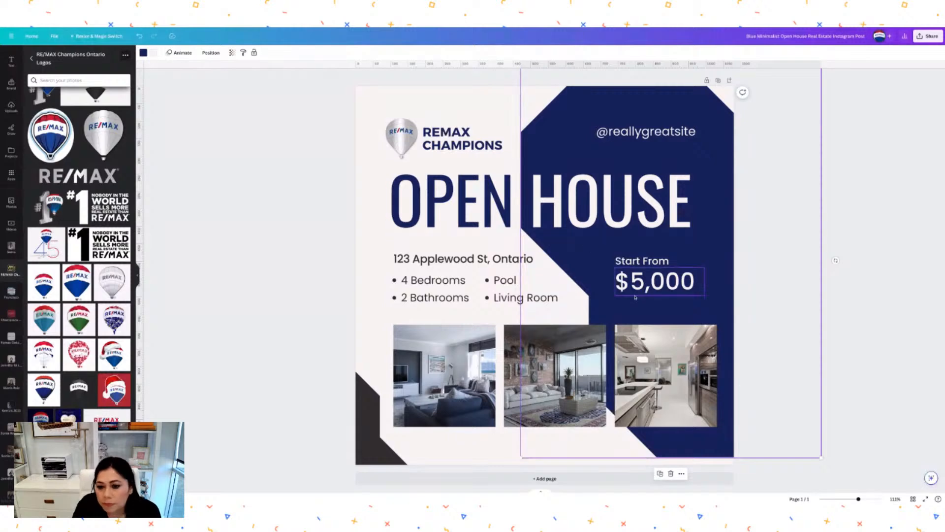
pyautogui.click(650, 284)
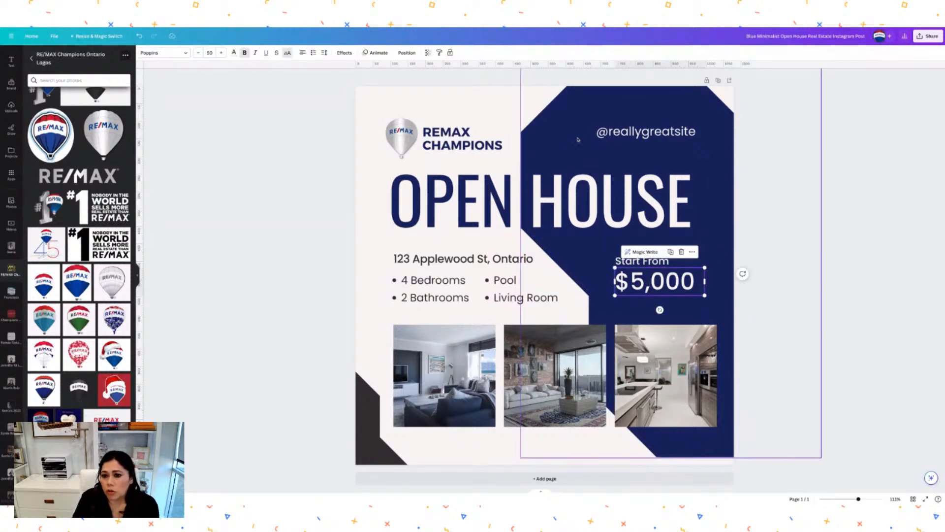
pyautogui.doubleClick(617, 132)
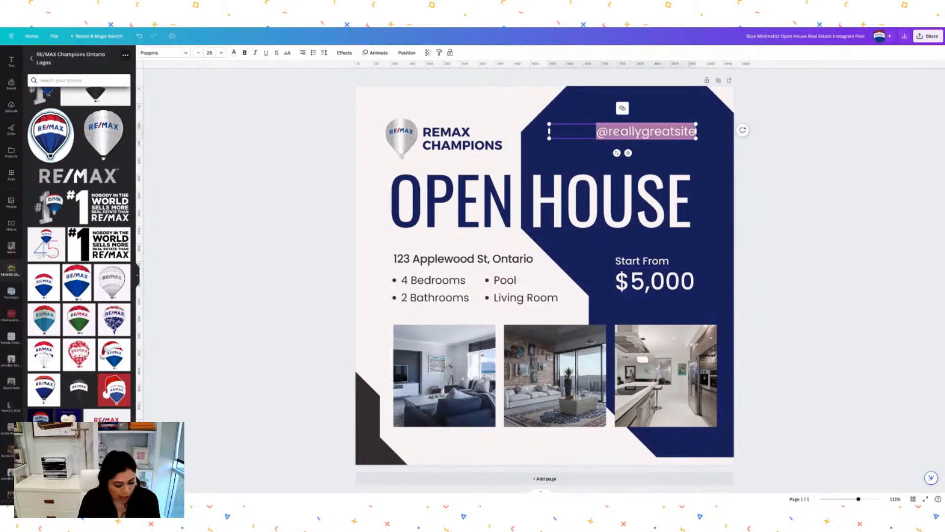
pyautogui.write('@')
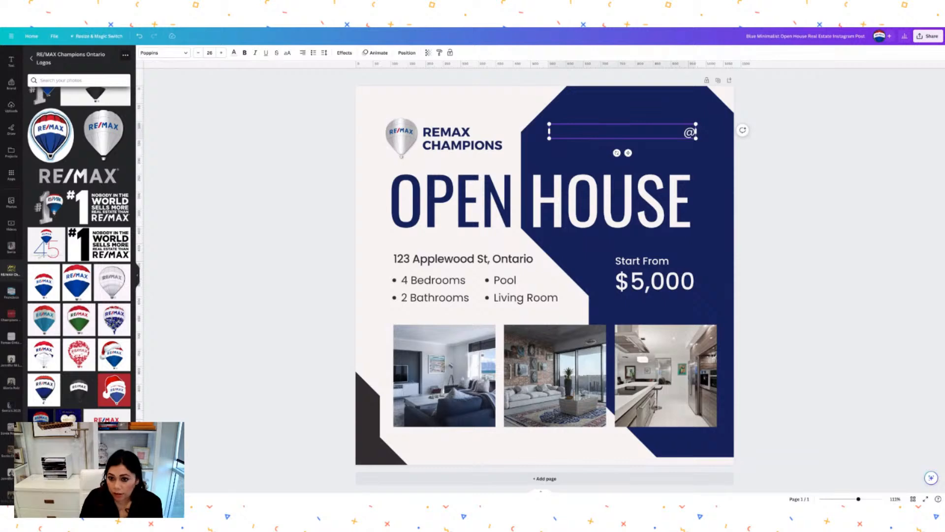
pyautogui.write('reamaxchampions')
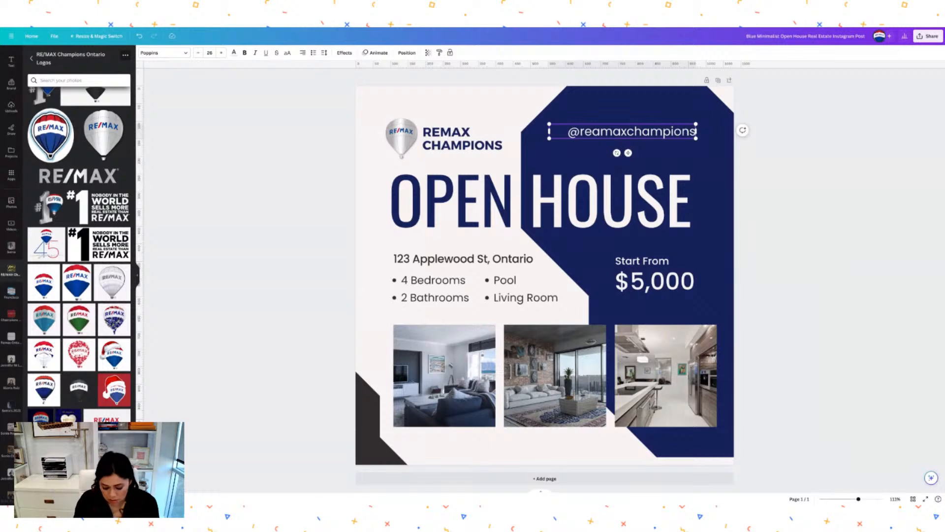
pyautogui.press('Left')
pyautogui.press('Left')
pyautogui.press('Left')
pyautogui.press('Left')
pyautogui.press('Left')
pyautogui.press('Left')
pyautogui.press('Left')
pyautogui.press('Left')
pyautogui.press('Left')
pyautogui.press('Left')
pyautogui.press('Left')
pyautogui.press('Left')
pyautogui.press('BackSpace')
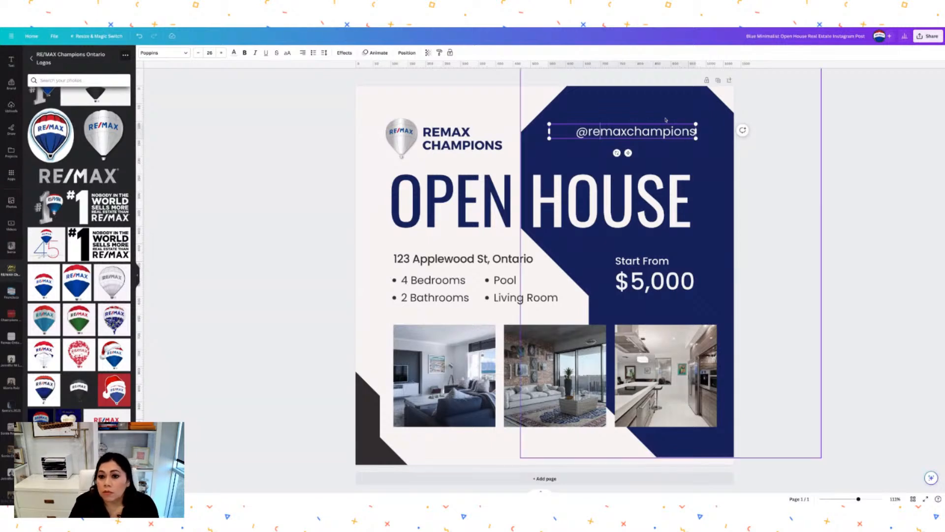
pyautogui.press('Escape')
pyautogui.moveTo(672, 133)
pyautogui.mouseDown()
pyautogui.moveTo(669, 145)
pyautogui.moveTo(685, 137)
pyautogui.moveTo(677, 124)
pyautogui.mouseUp()
# Recolour the bottom-left corner triangle with the first navy from the RE/MAX Champions brand palette.
pyautogui.click(833, 165)
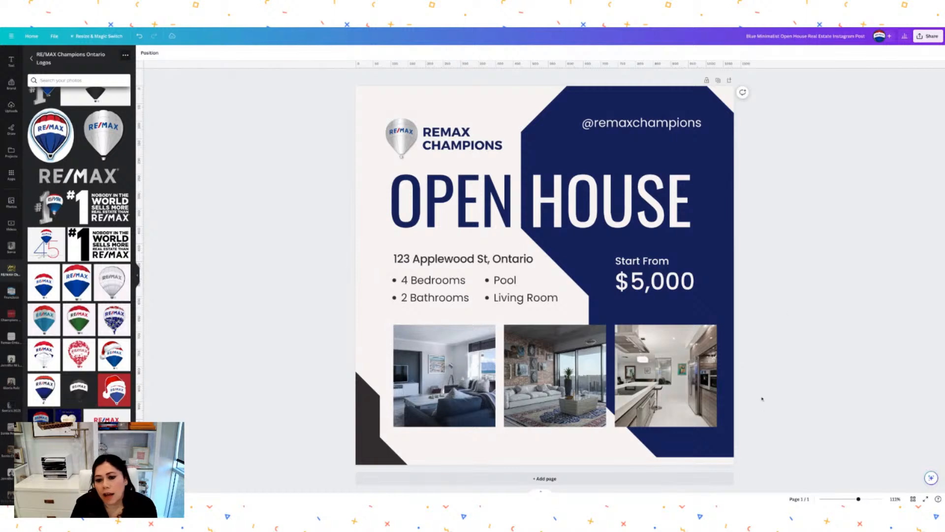
pyautogui.click(369, 453)
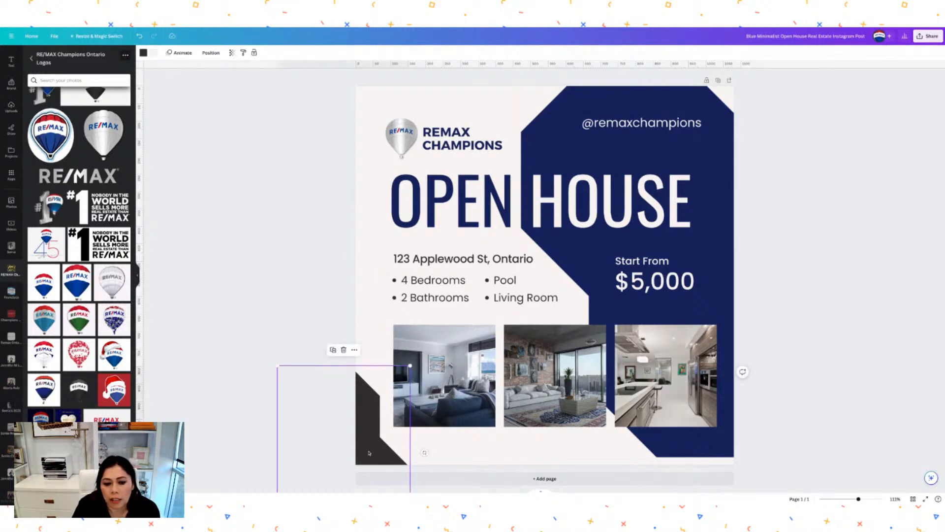
pyautogui.click(143, 52)
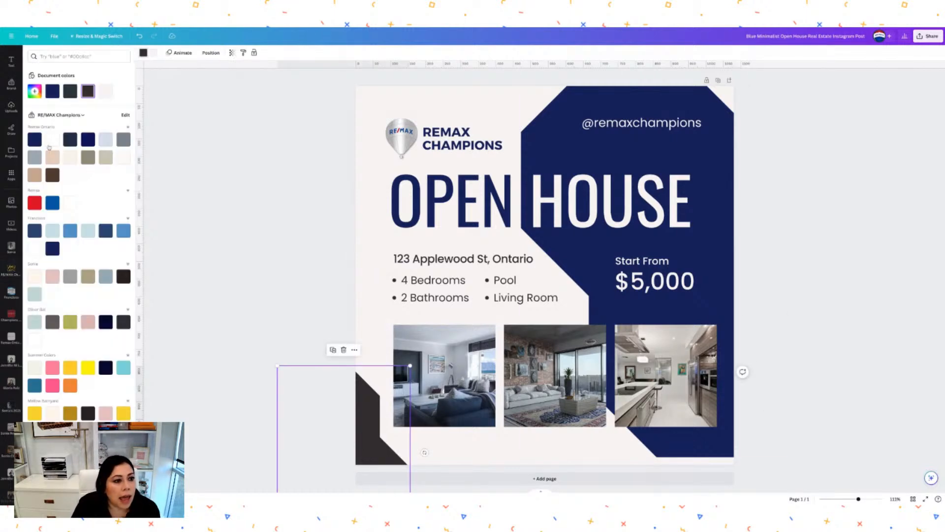
pyautogui.click(34, 139)
pyautogui.press('Escape')
pyautogui.click(828, 149)
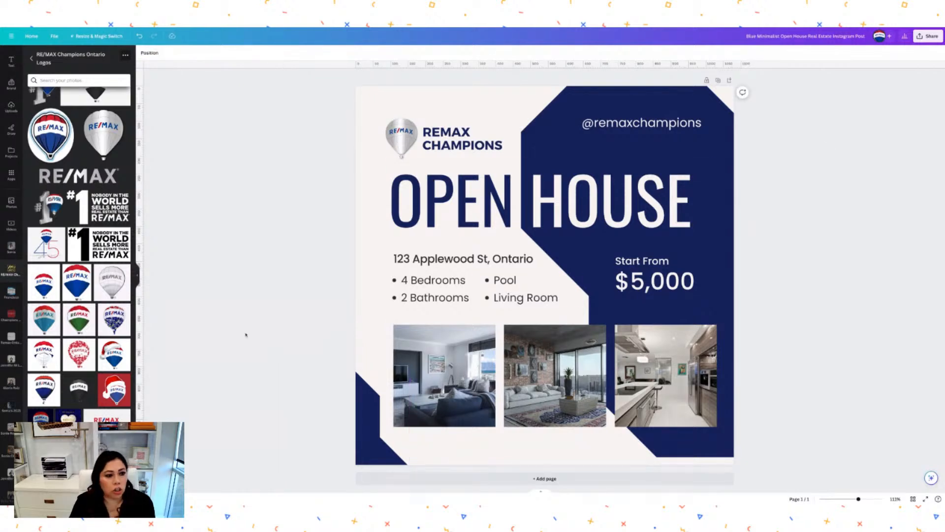
pyautogui.scroll(-3, 14, 415)
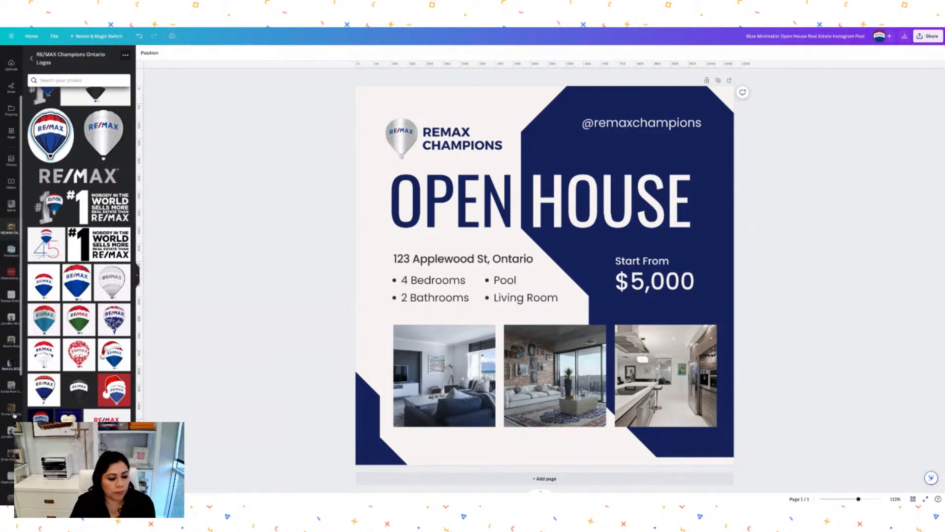
pyautogui.scroll(-2, 11, 275)
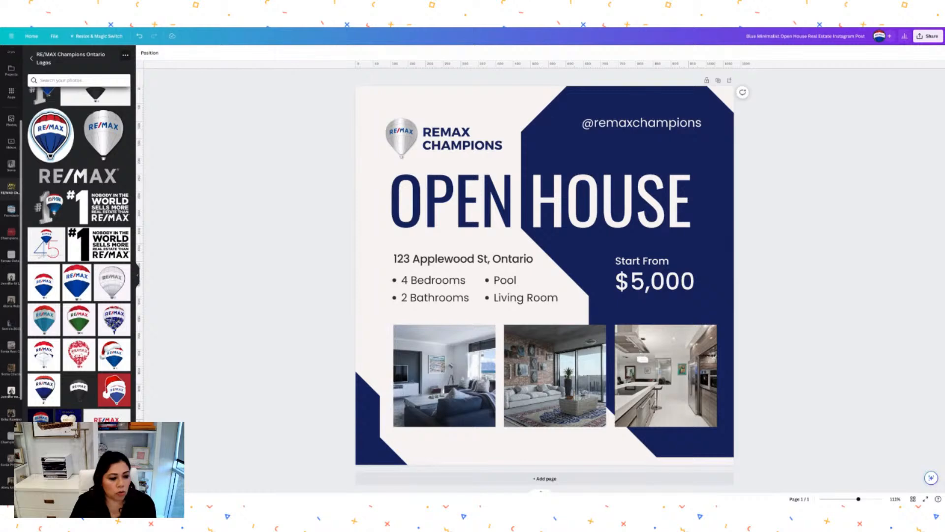
# Add the agent's full-length black-dress portrait from her photos folder to the page.
pyautogui.click(10, 392)
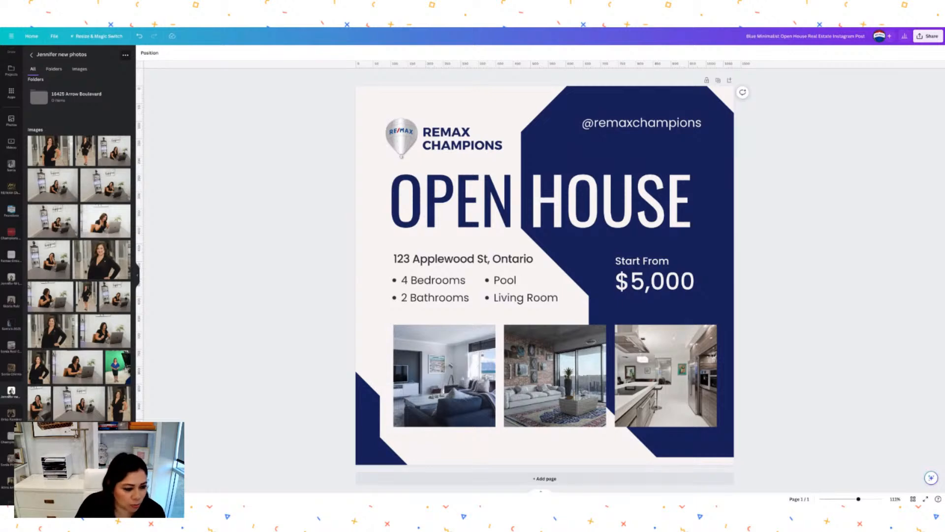
pyautogui.scroll(-1, 81, 256)
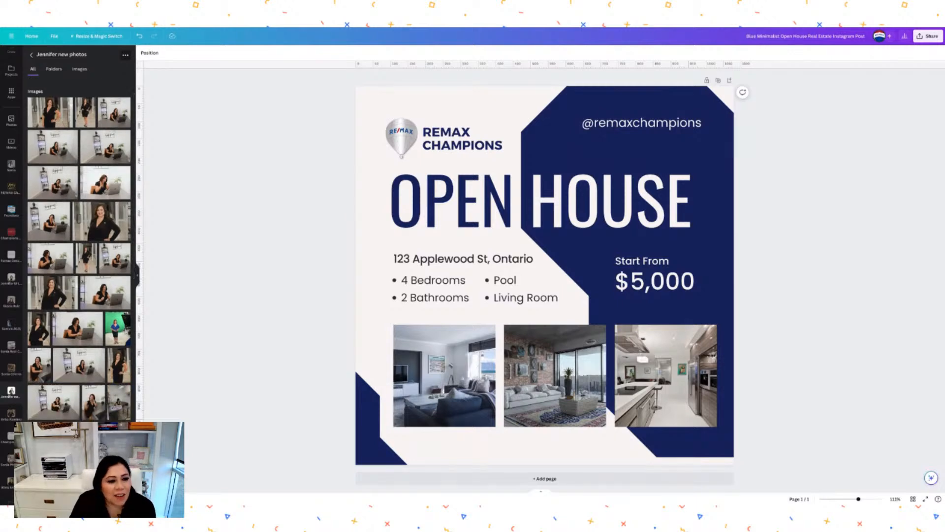
pyautogui.scroll(-3, 54, 305)
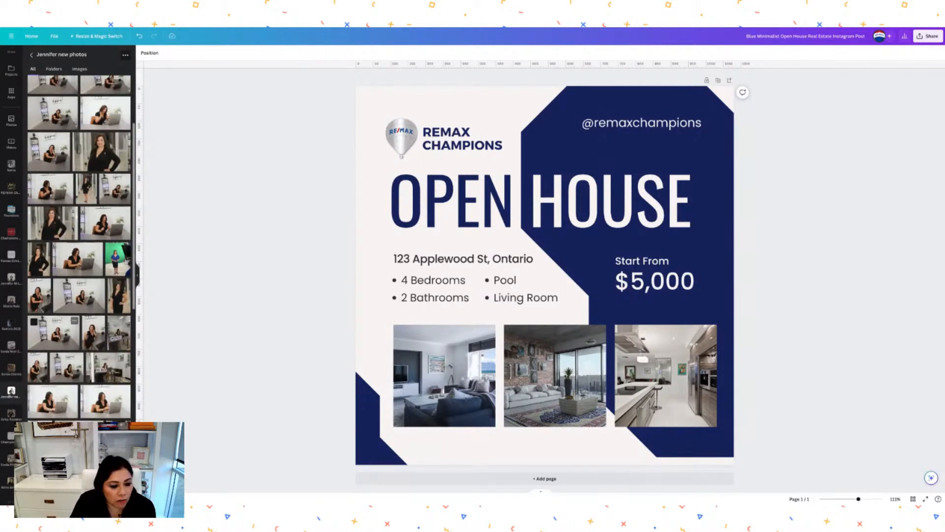
pyautogui.scroll(-5, 81, 249)
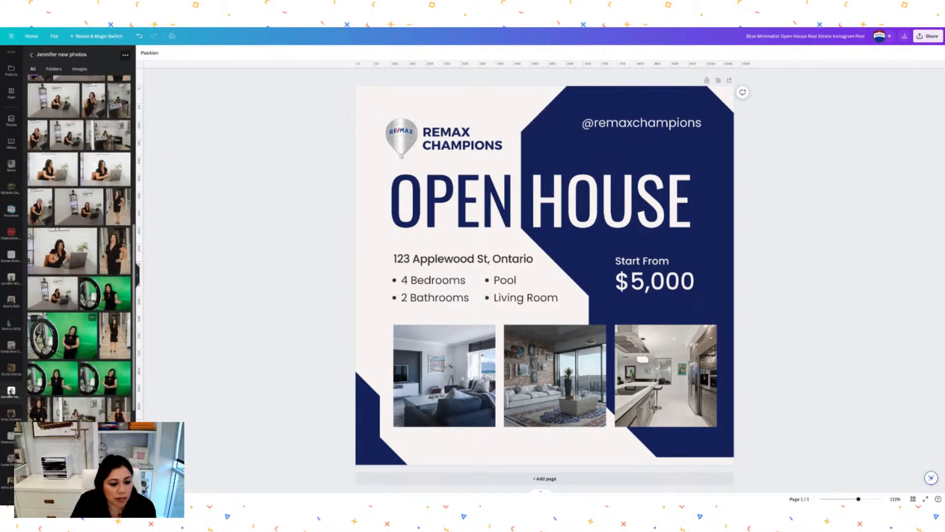
pyautogui.scroll(-2, 41, 408)
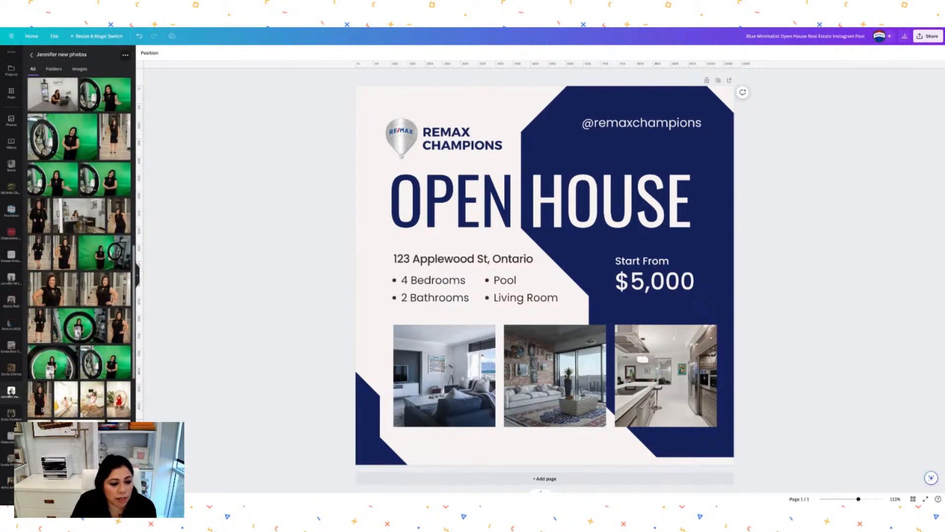
pyautogui.click(41, 409)
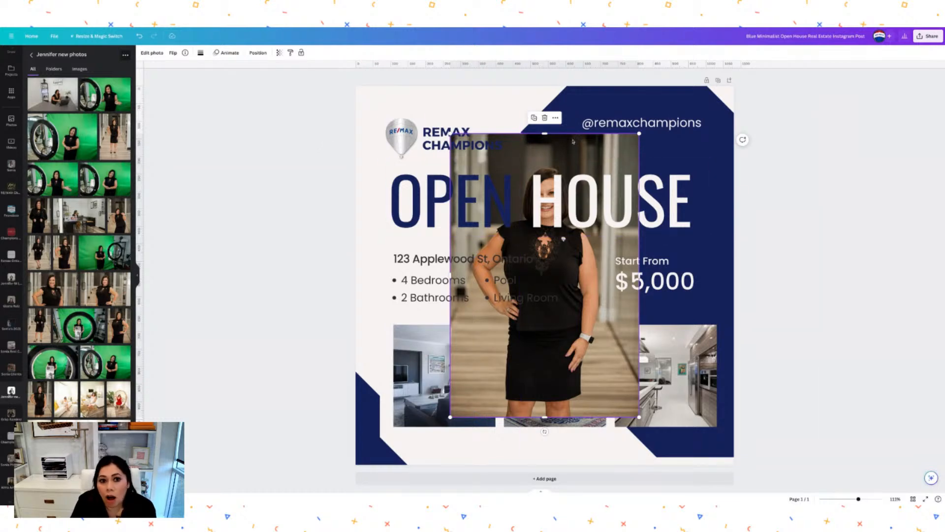
# Remove the agent photo's background, shrink the cut-out and set it into the right photo frame.
pyautogui.click(153, 53)
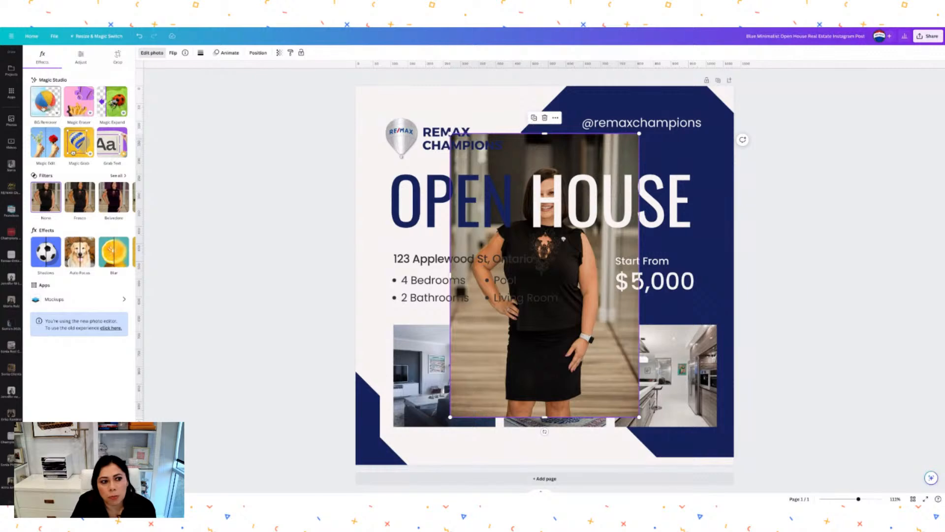
pyautogui.click(45, 101)
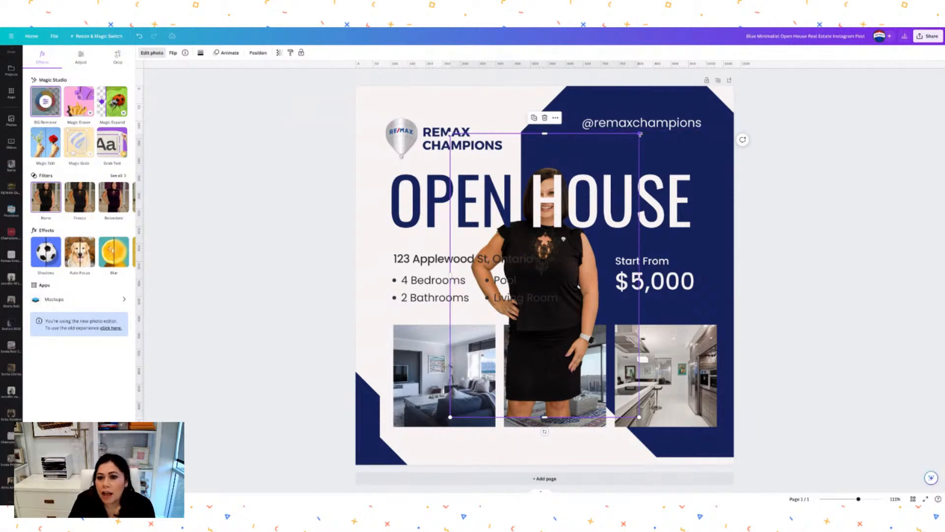
pyautogui.moveTo(640, 134); pyautogui.dragTo(543, 278)
pyautogui.moveTo(529, 327); pyautogui.dragTo(520, 309)
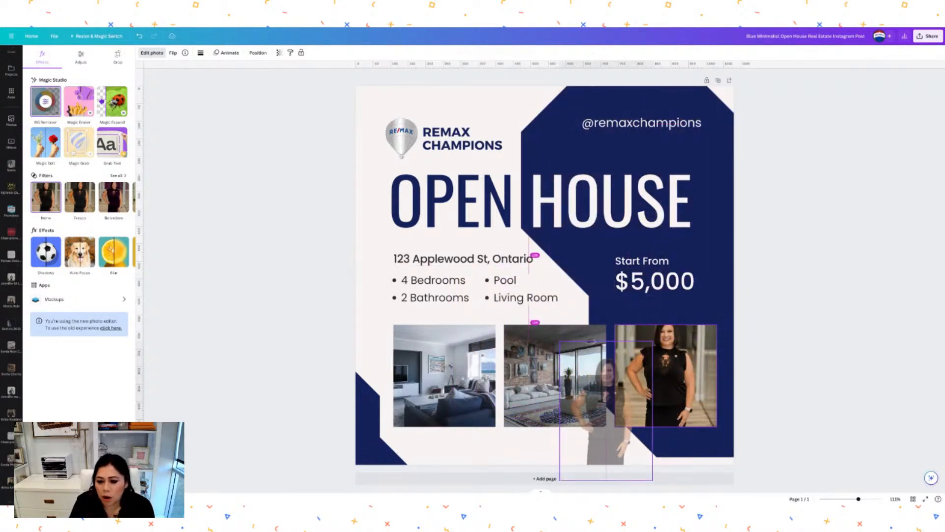
pyautogui.moveTo(635, 347); pyautogui.dragTo(637, 344)
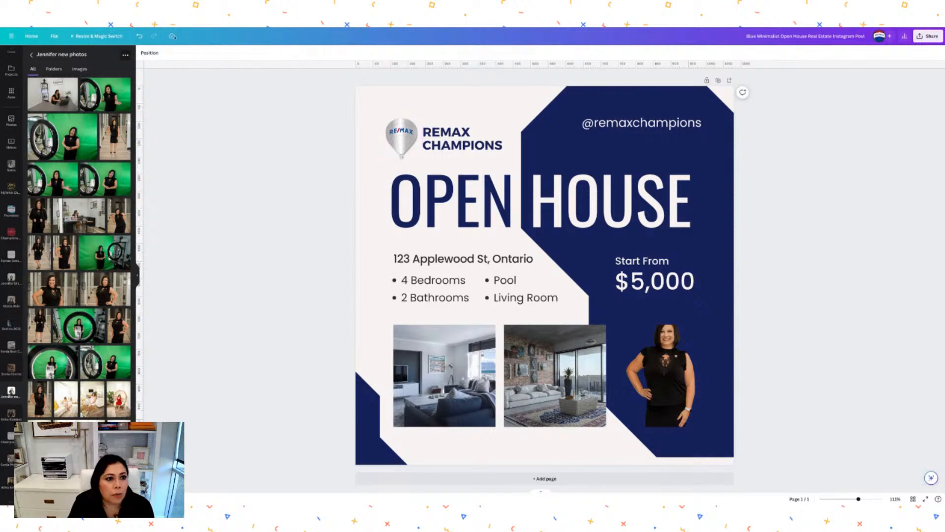
# Undo the frame placement, shrink the agent cut-out further and move it to the bottom-left corner.
pyautogui.click(139, 36)
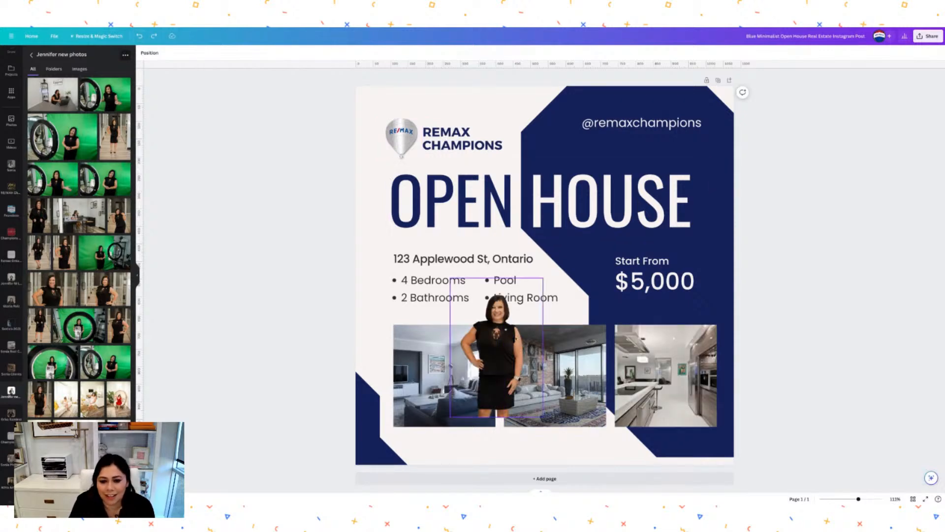
pyautogui.moveTo(543, 279); pyautogui.dragTo(523, 308)
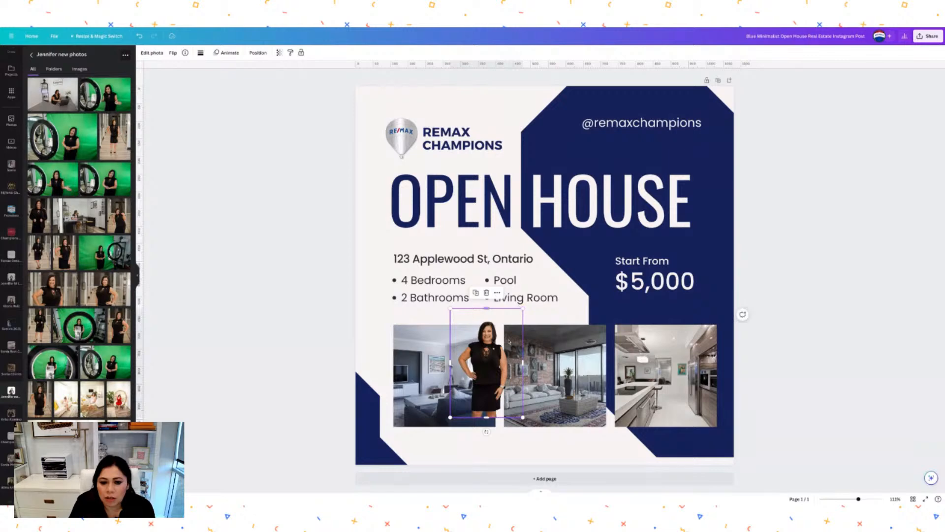
pyautogui.moveTo(494, 353); pyautogui.dragTo(391, 400)
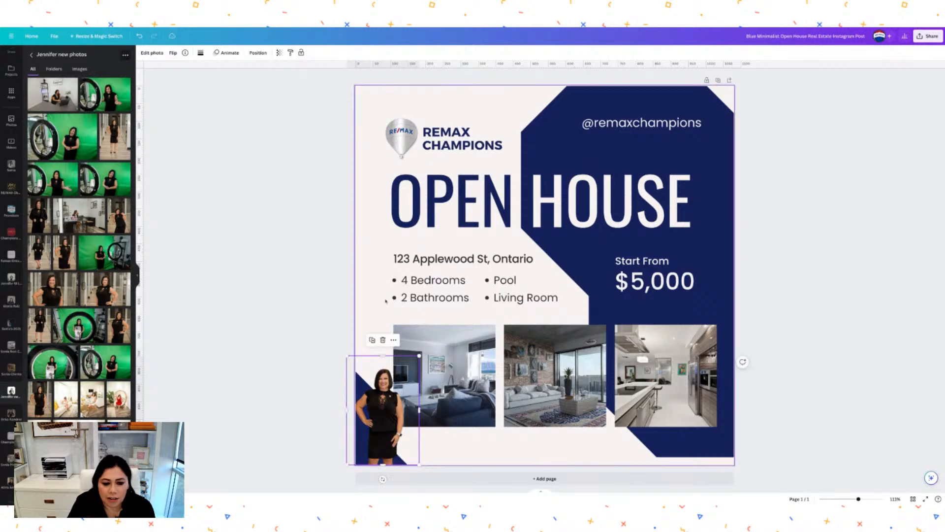
pyautogui.click(370, 267)
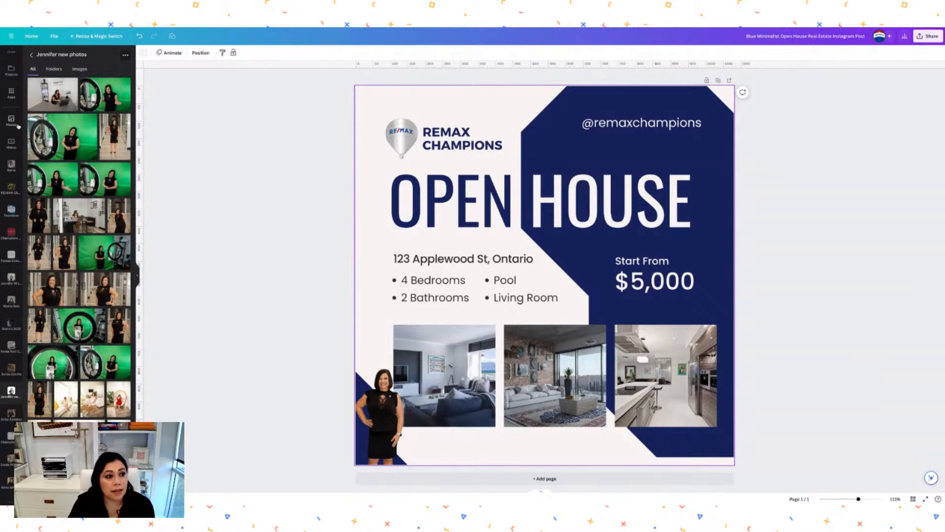
pyautogui.scroll(3, 12, 148)
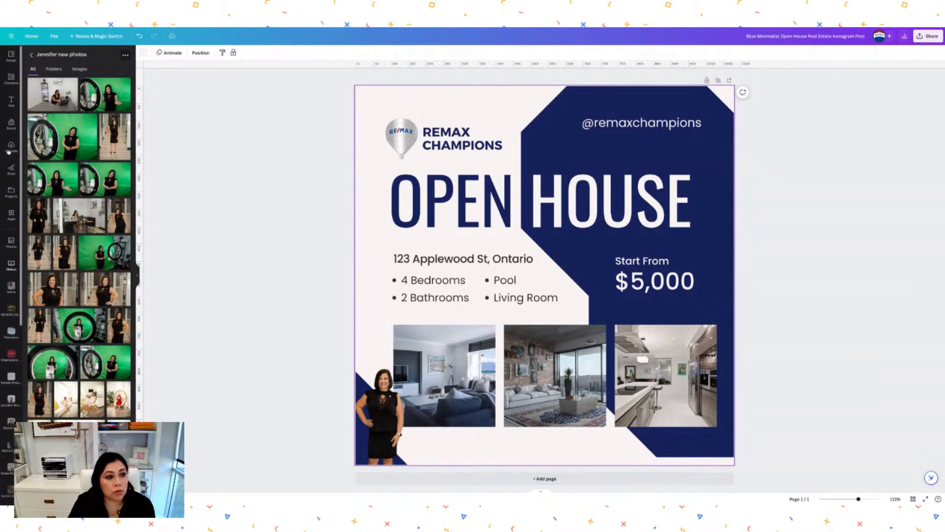
# Add a body text box with the agent's name, 'Broker Associate' title with licence number, and phone.
pyautogui.click(11, 101)
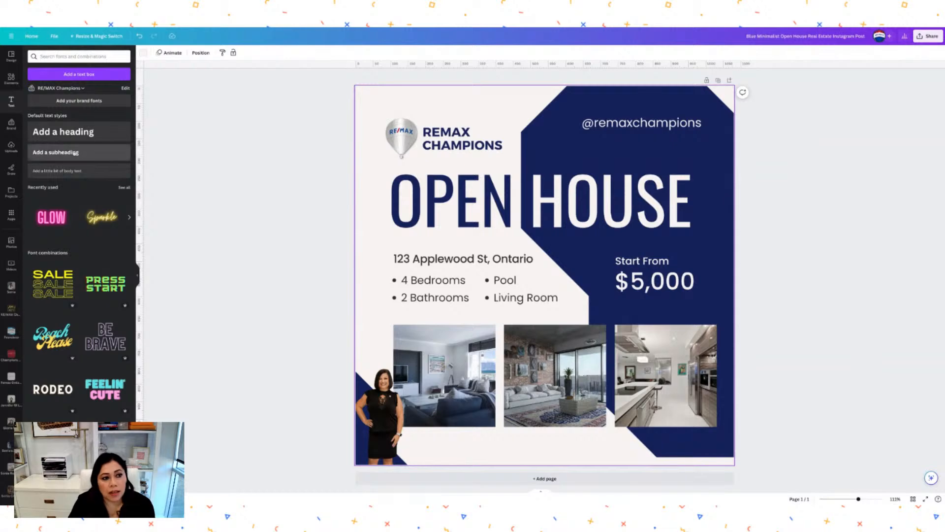
pyautogui.click(60, 170)
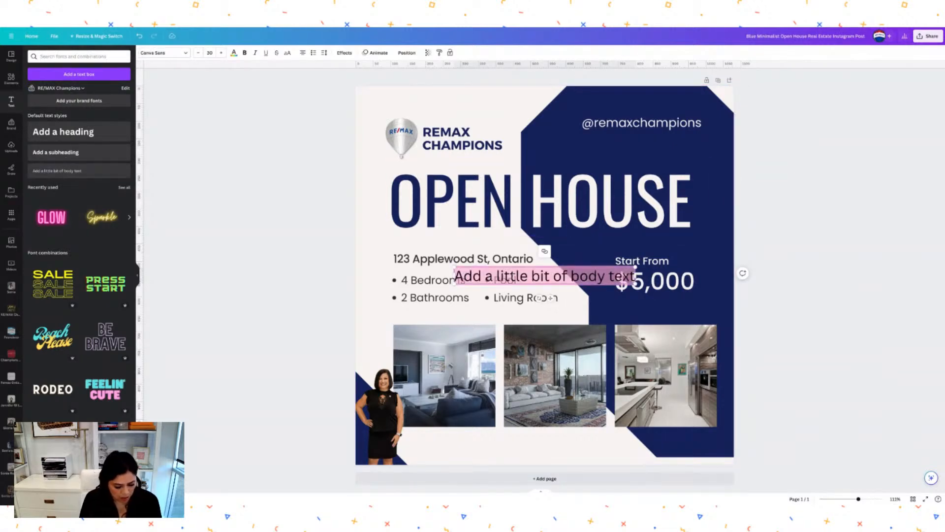
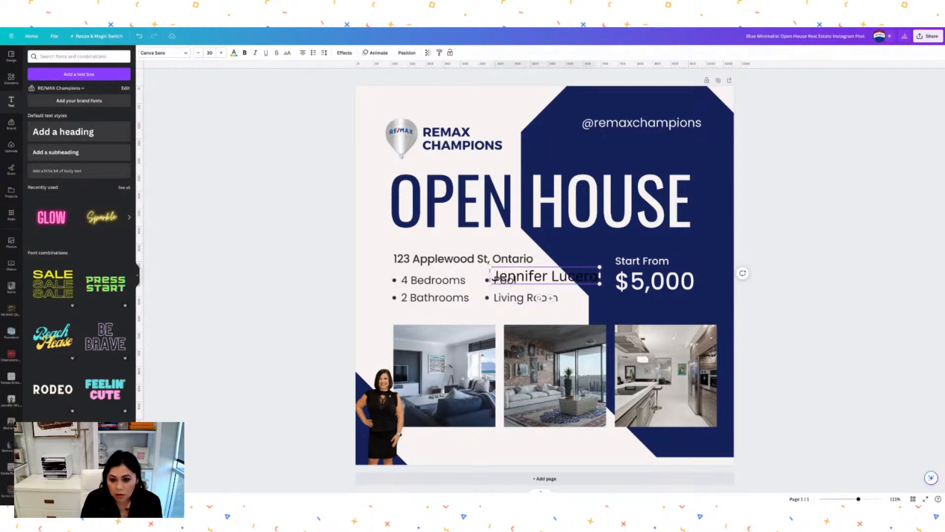
pyautogui.press('Return')
pyautogui.write('Brok')
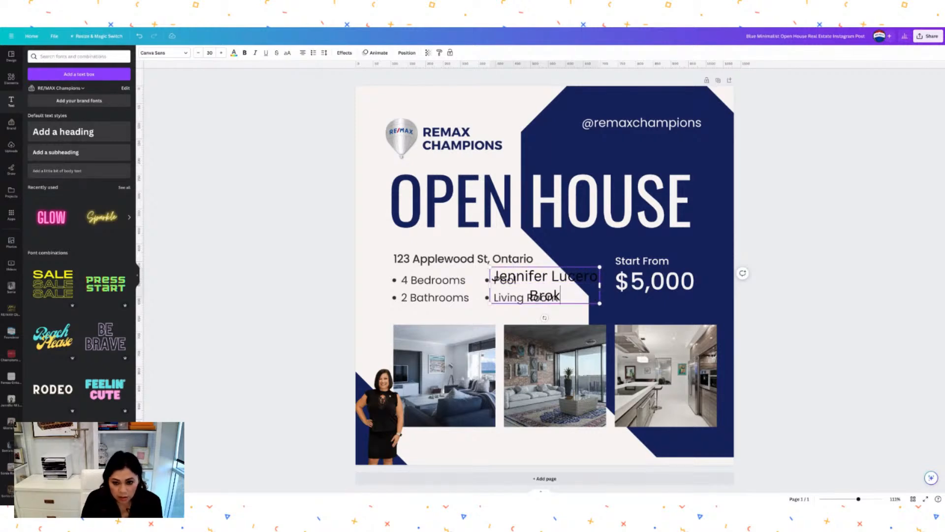
pyautogui.write('er Associate')
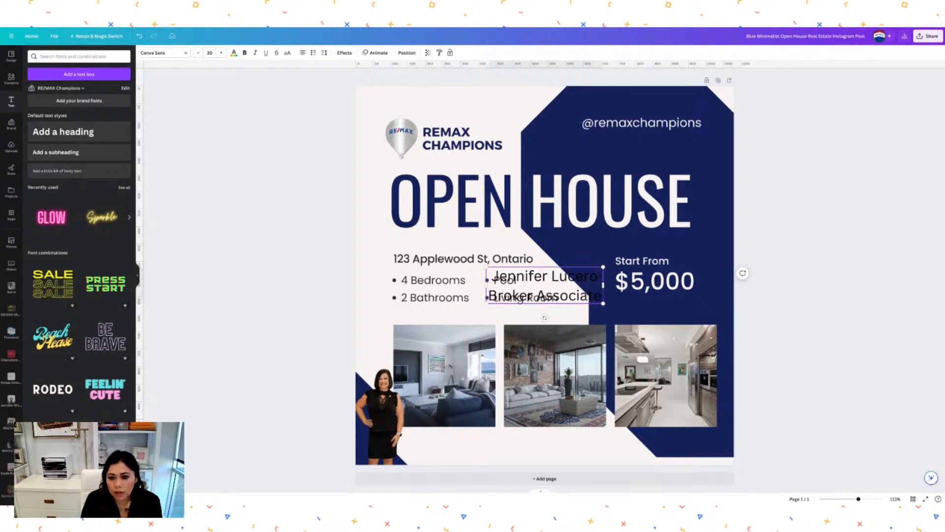
pyautogui.write(' , DRE')
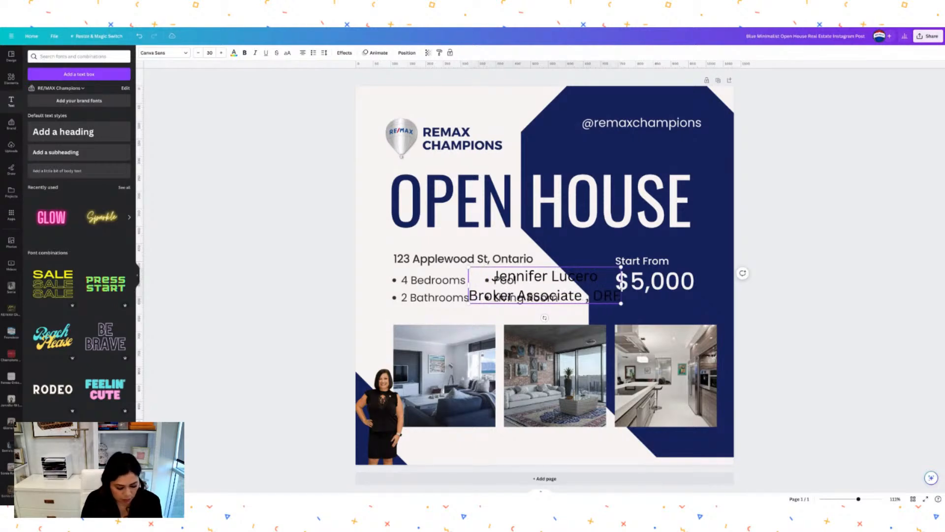
pyautogui.write(' 123456')
pyautogui.press('Return')
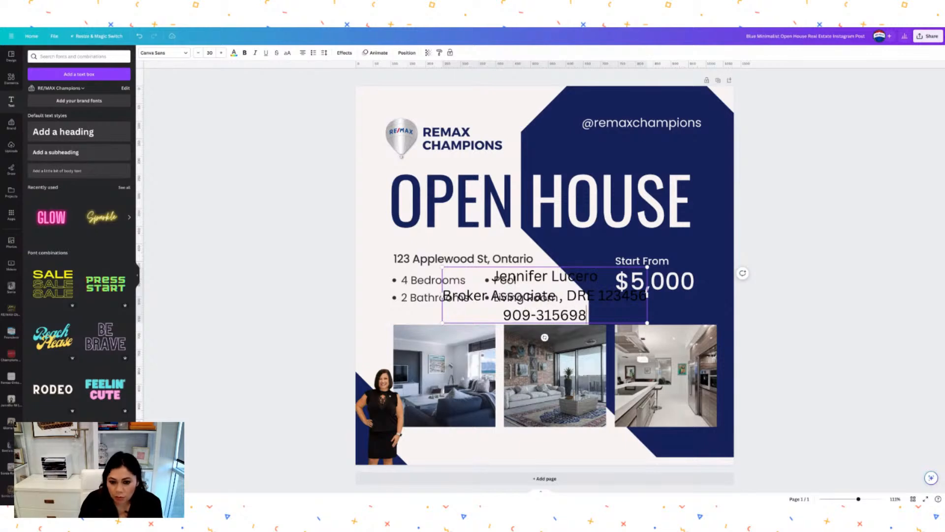
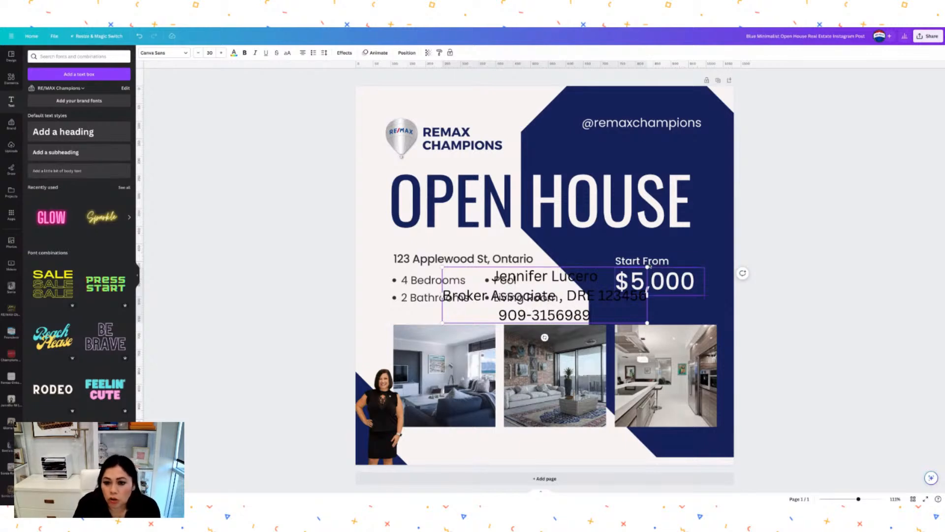
# Shrink the three-line caption and move it beside the agent's photo.
pyautogui.moveTo(647, 268); pyautogui.dragTo(529, 299)
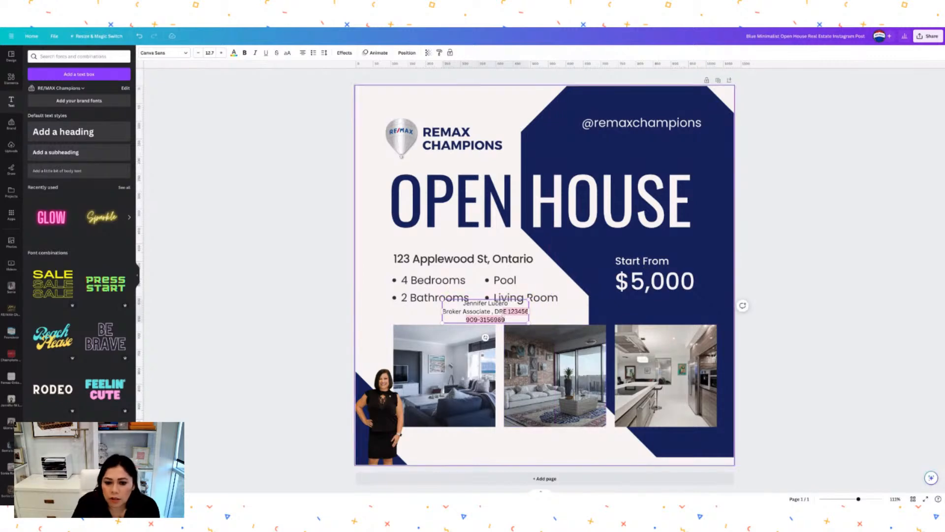
pyautogui.click(560, 314)
pyautogui.moveTo(500, 311); pyautogui.dragTo(462, 443)
pyautogui.click(518, 437)
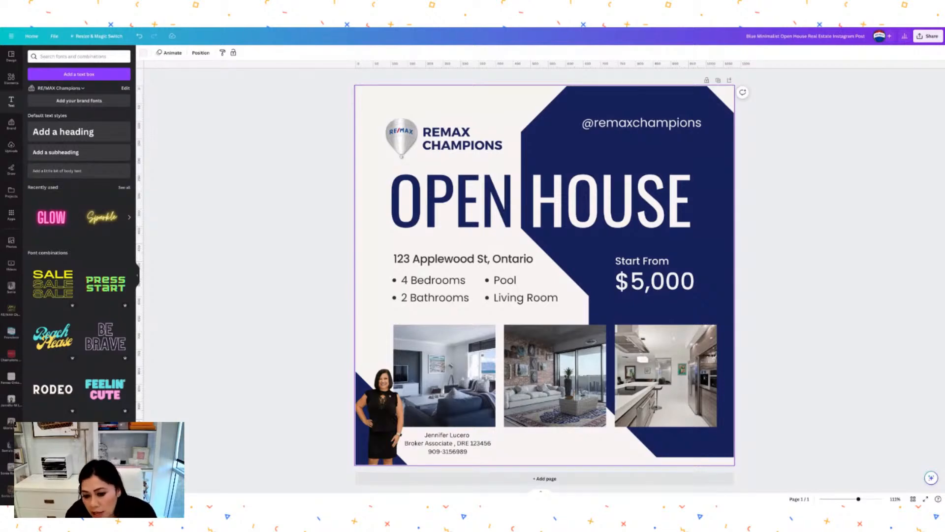
# Place the uploaded house exterior photo into the middle frame and adjust its crop.
pyautogui.click(540, 367)
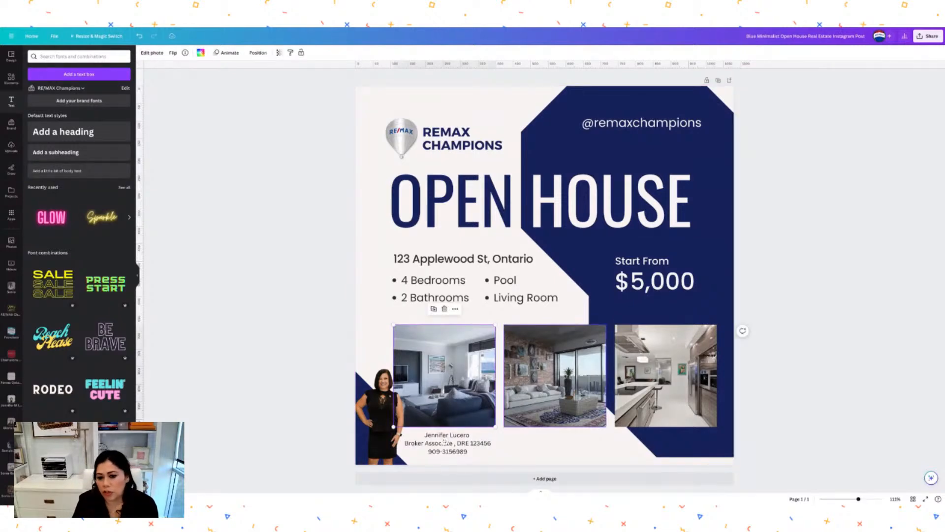
pyautogui.click(666, 375)
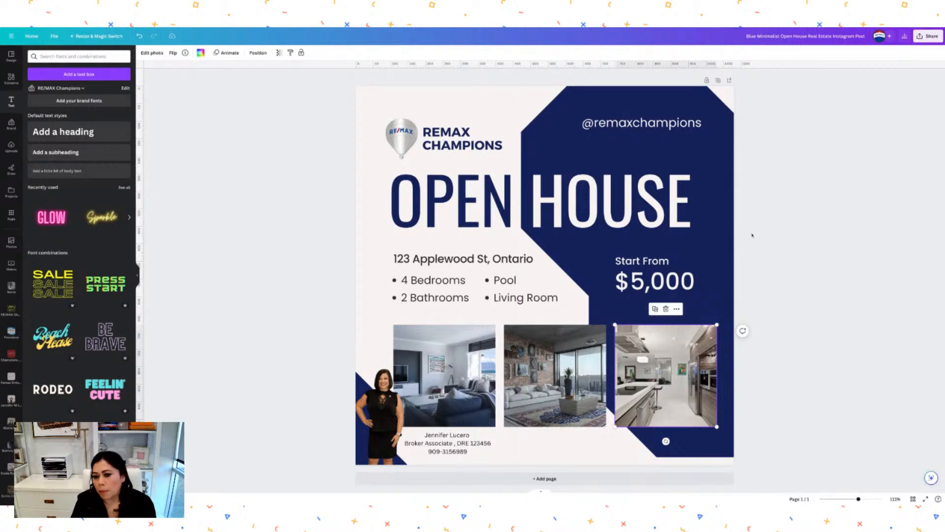
pyautogui.click(732, 297)
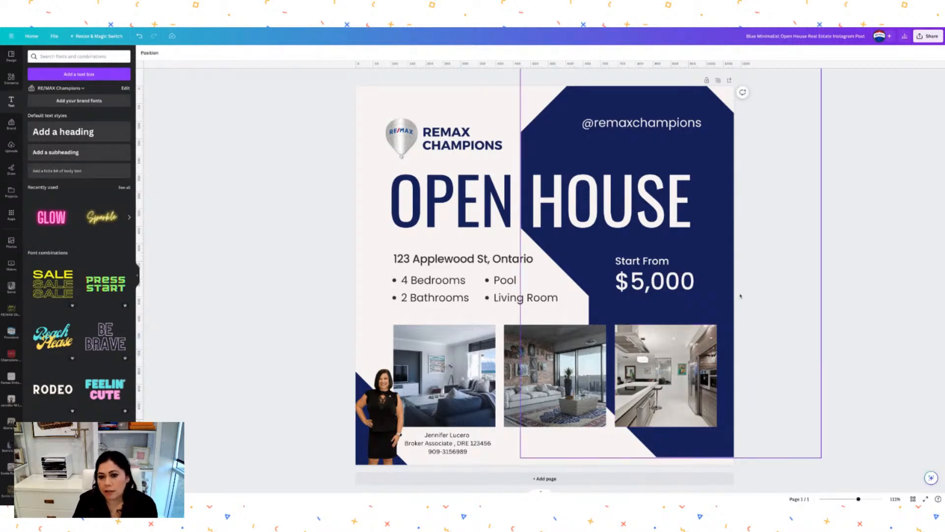
pyautogui.click(11, 147)
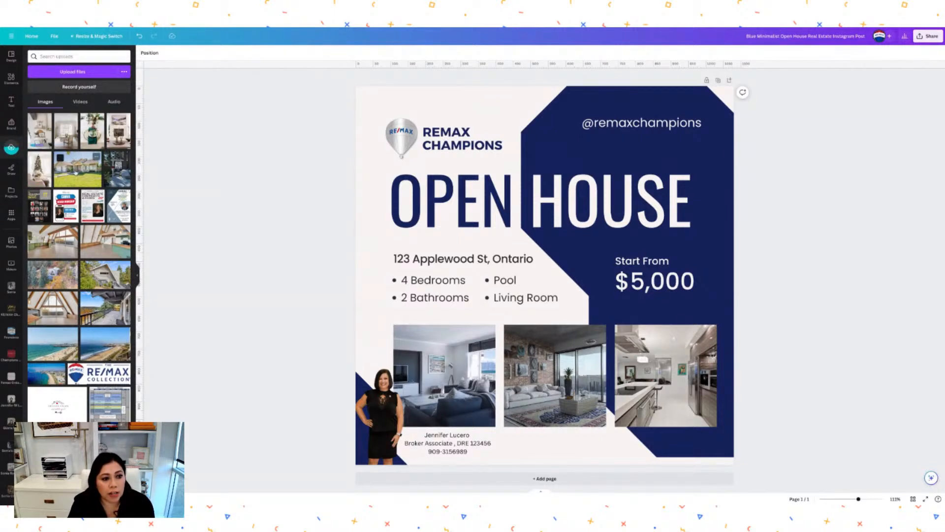
pyautogui.moveTo(76, 172); pyautogui.dragTo(491, 395)
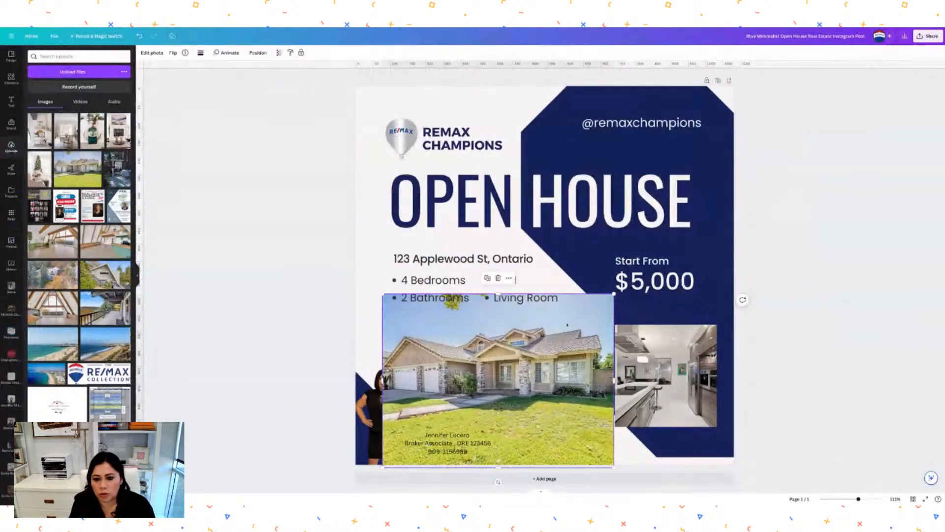
pyautogui.moveTo(589, 305); pyautogui.dragTo(582, 383)
pyautogui.doubleClick(556, 375)
pyautogui.press('Return')
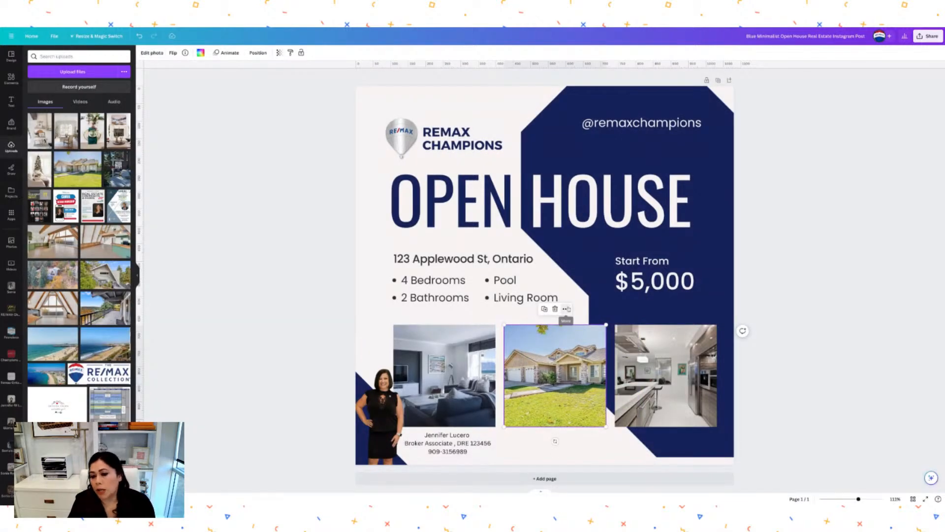
pyautogui.click(566, 308)
pyautogui.click(757, 267)
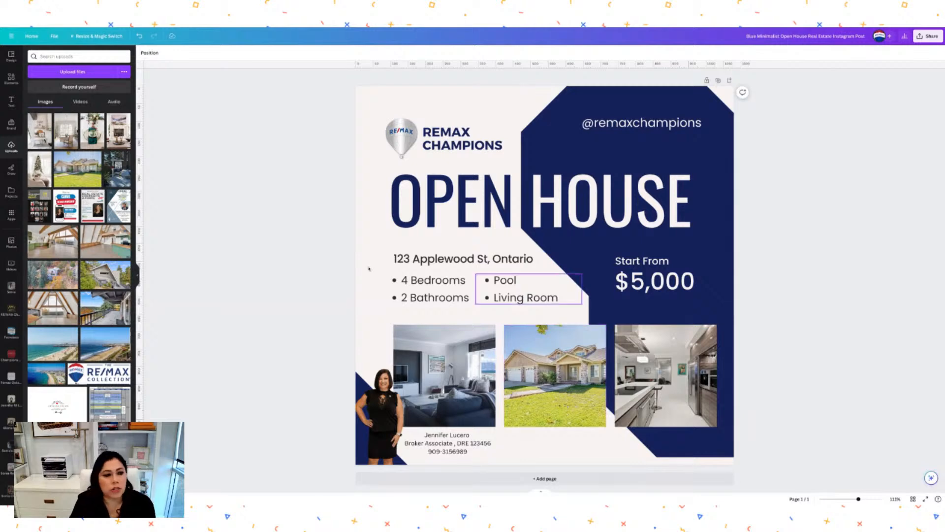
# Put the Christmas dining-room photo in the left frame and the Christmas-tree photo in the right frame.
pyautogui.moveTo(66, 131); pyautogui.dragTo(445, 374)
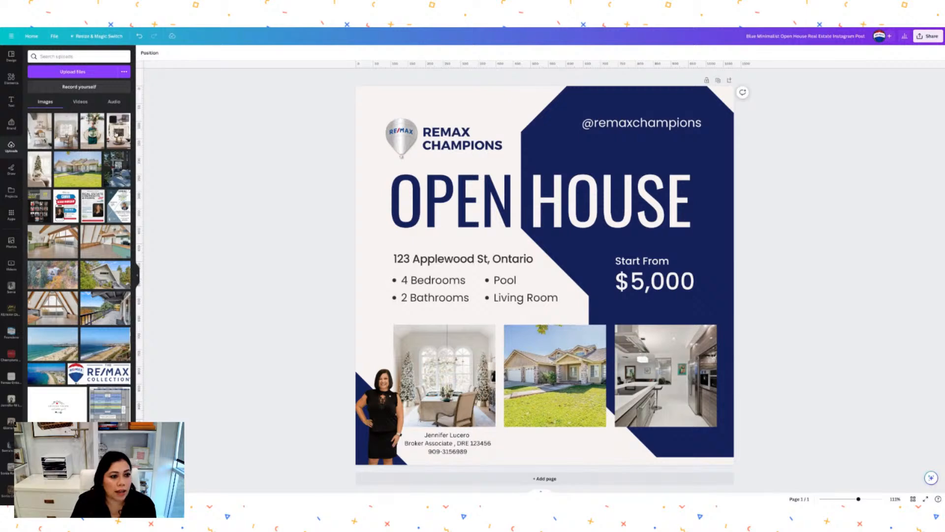
pyautogui.moveTo(34, 176); pyautogui.dragTo(666, 389)
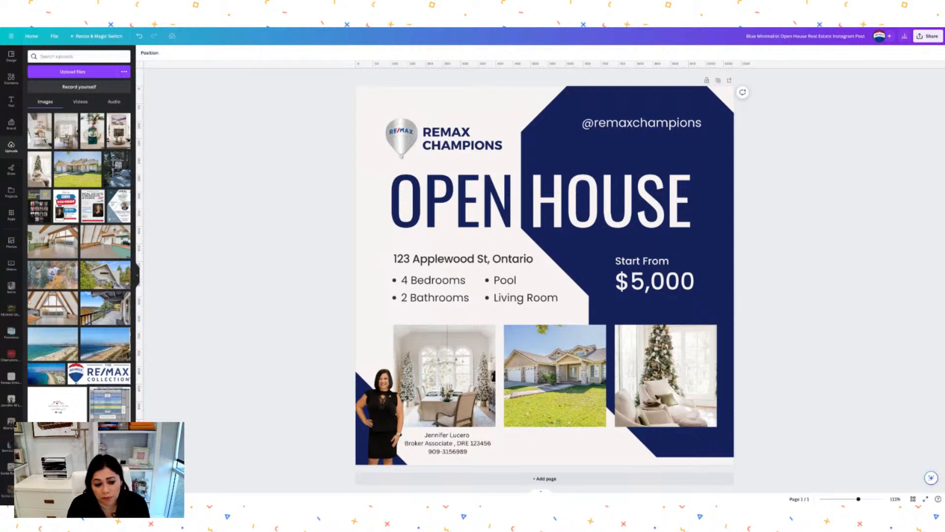
pyautogui.click(87, 103)
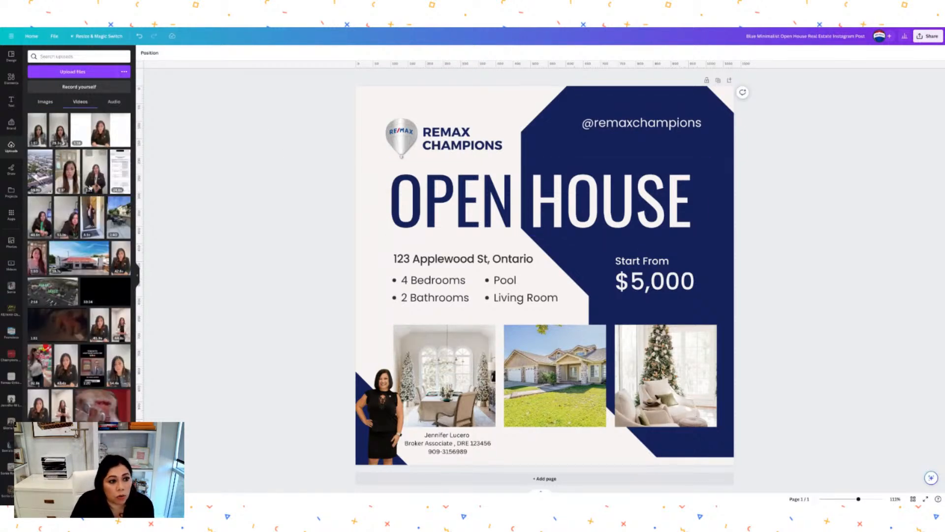
# Drop the uploaded aerial house video into the left listing frame and pause it.
pyautogui.scroll(-1, 90, 191)
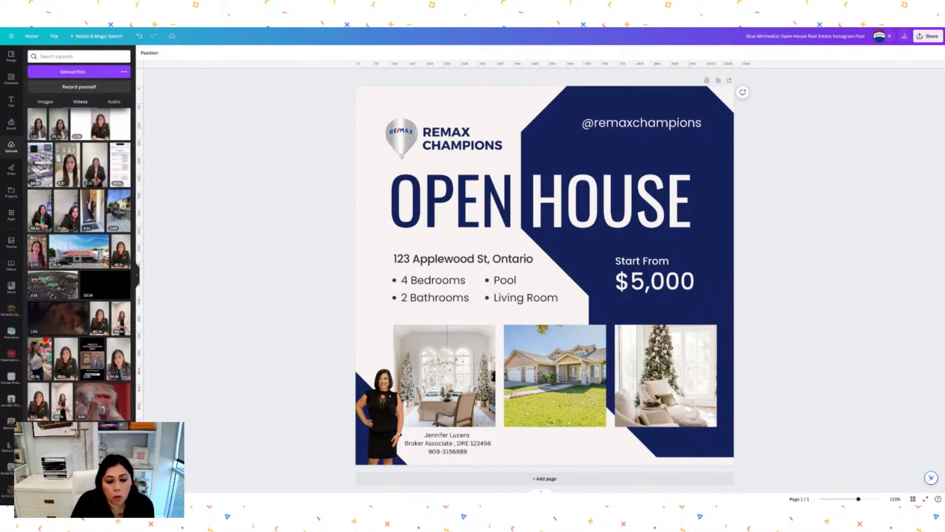
pyautogui.click(37, 170)
pyautogui.moveTo(37, 170); pyautogui.dragTo(426, 365)
pyautogui.moveTo(433, 419); pyautogui.dragTo(443, 418)
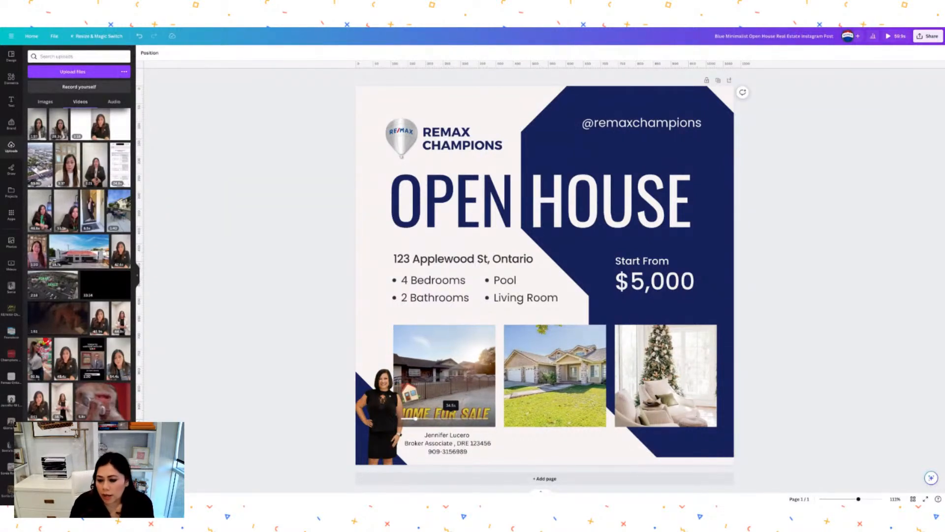
pyautogui.click(445, 377)
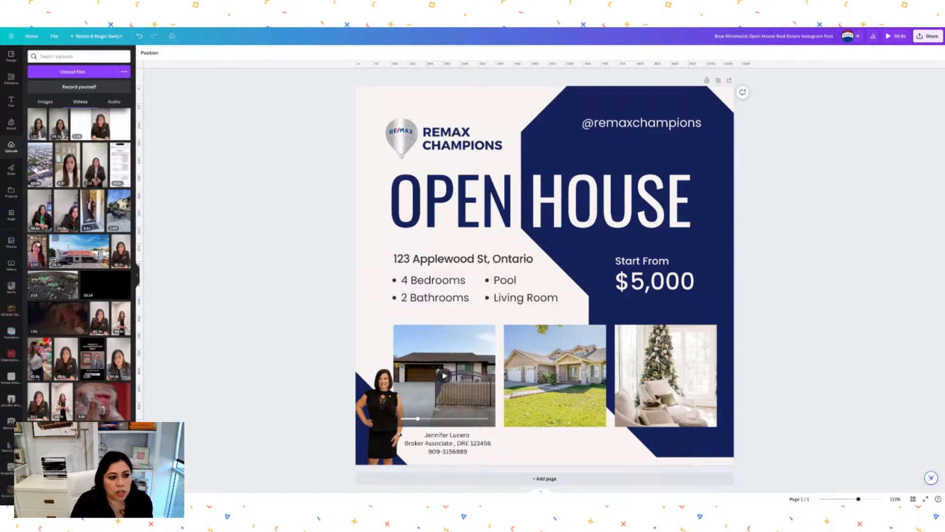
# Start the QR Code app and enter the broker's website URL.
pyautogui.click(12, 215)
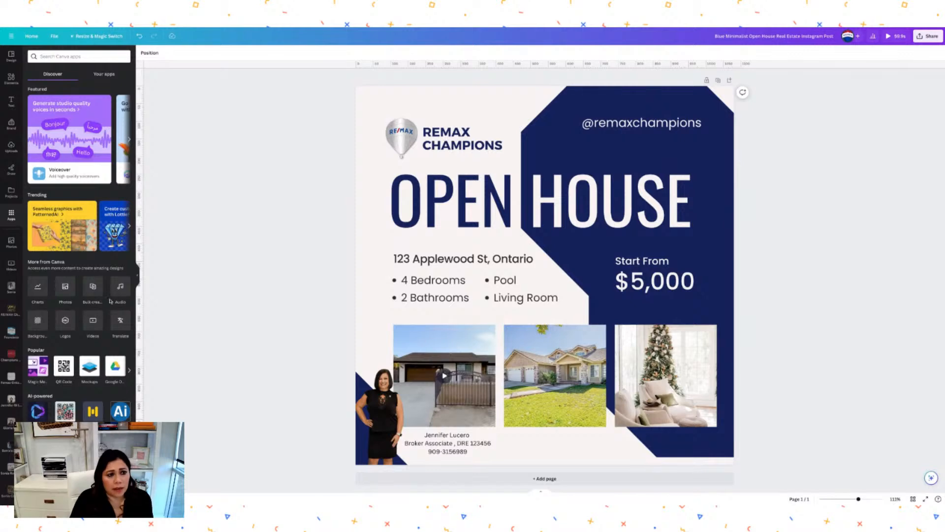
pyautogui.scroll(-2, 110, 301)
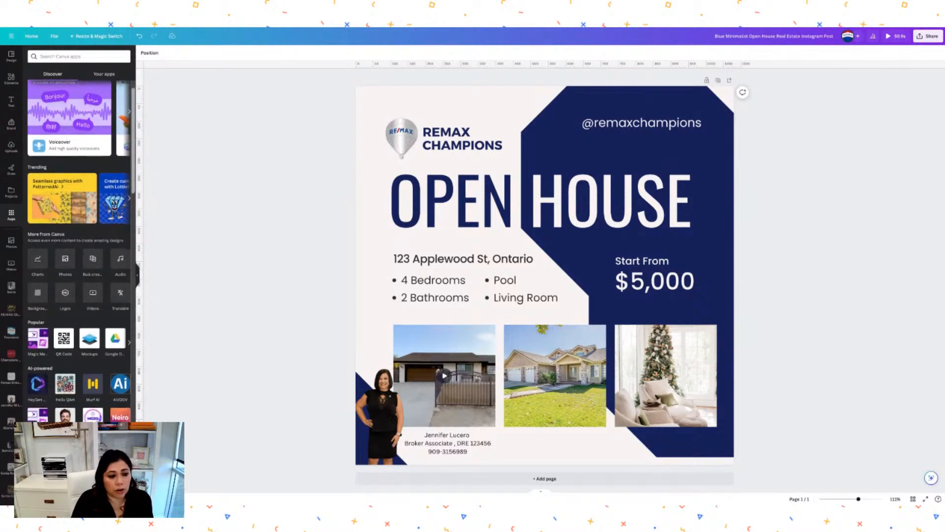
pyautogui.scroll(-5, 66, 236)
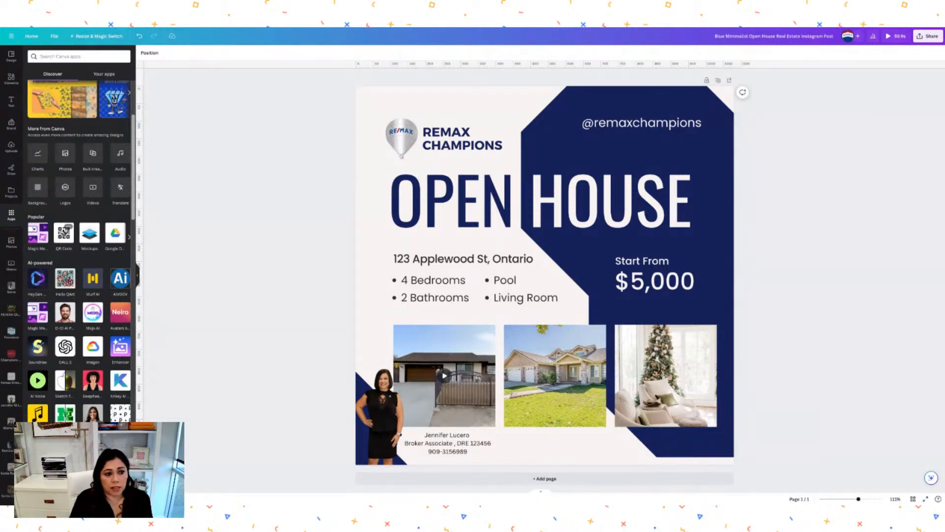
pyautogui.click(63, 234)
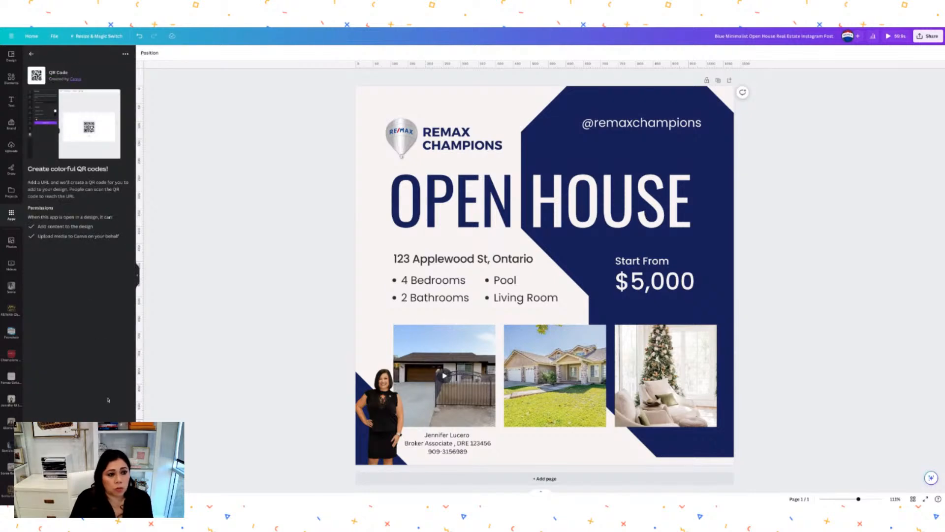
pyautogui.click(79, 492)
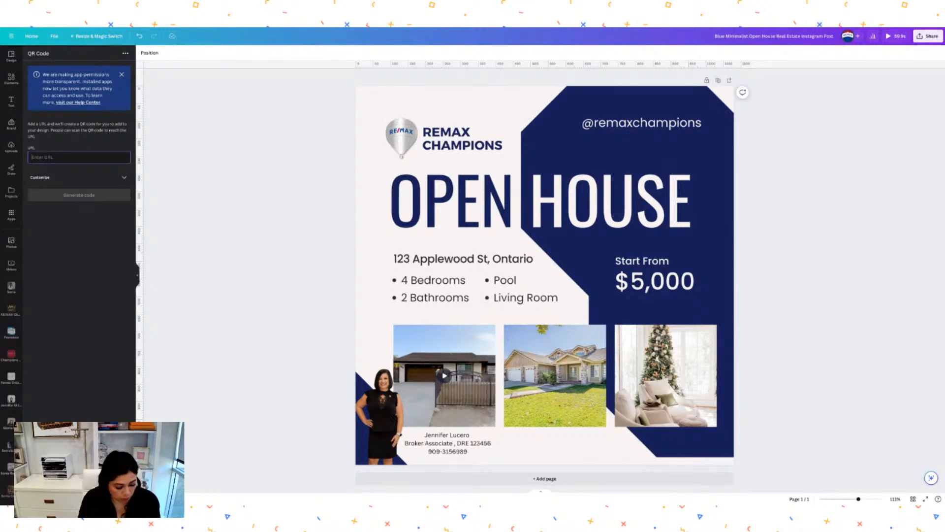
pyautogui.write('www.somnia')
pyautogui.press('BackSpace')
pyautogui.press('BackSpace')
pyautogui.write('niarealestatebroker')
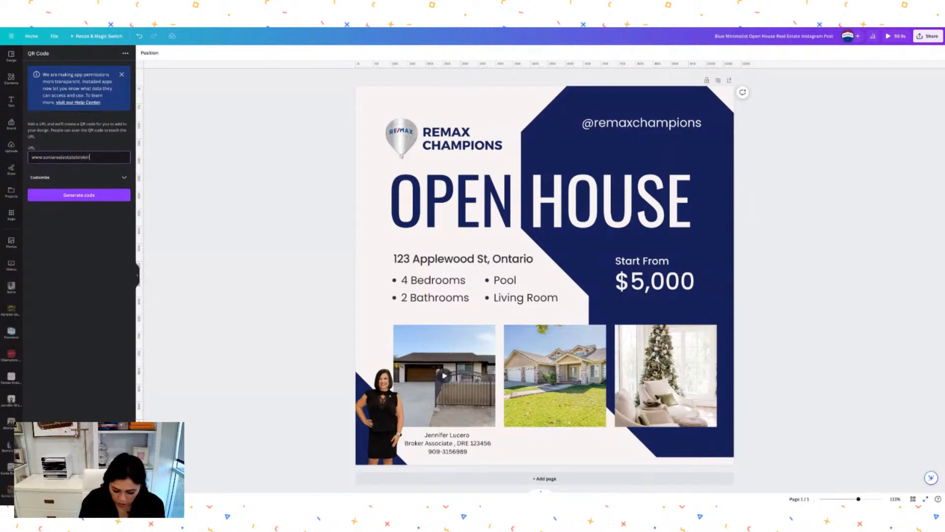
pyautogui.write('.com')
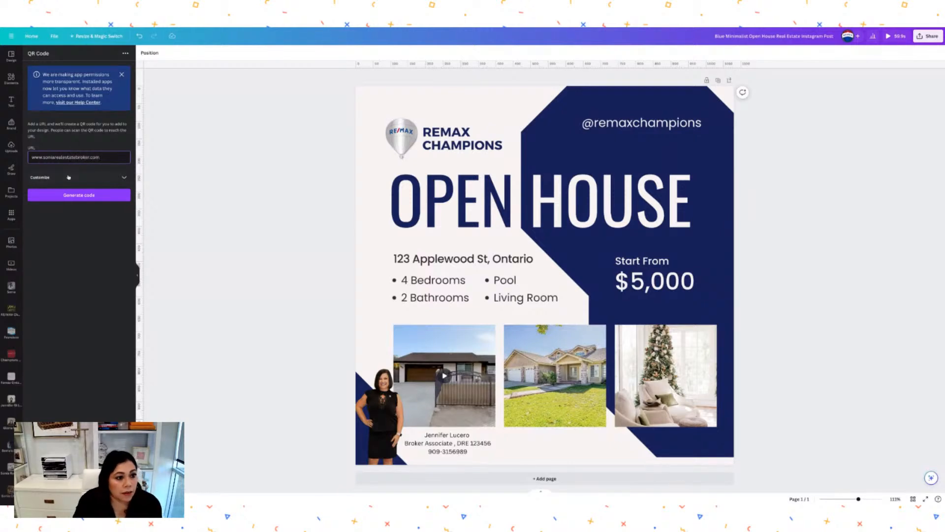
# Set the QR foreground to red (#B41212), keep the background white, and generate the code.
pyautogui.click(83, 178)
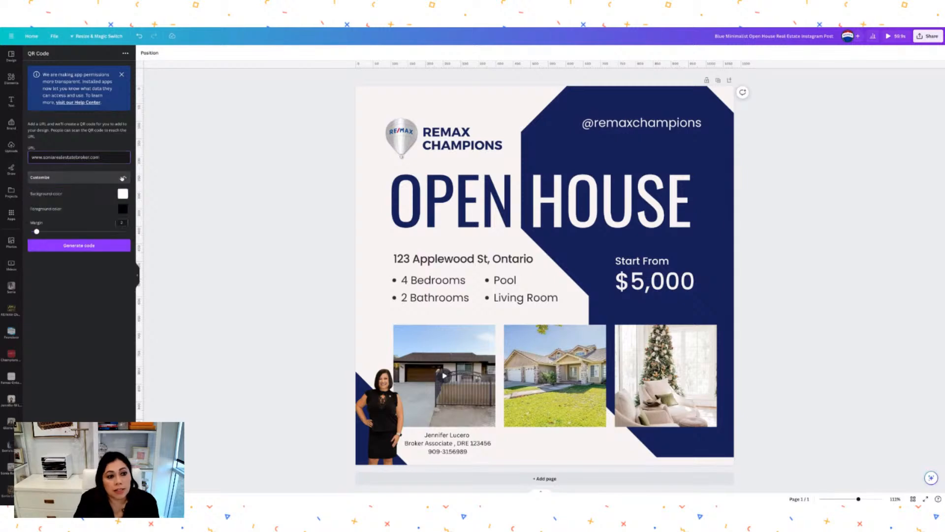
pyautogui.click(96, 253)
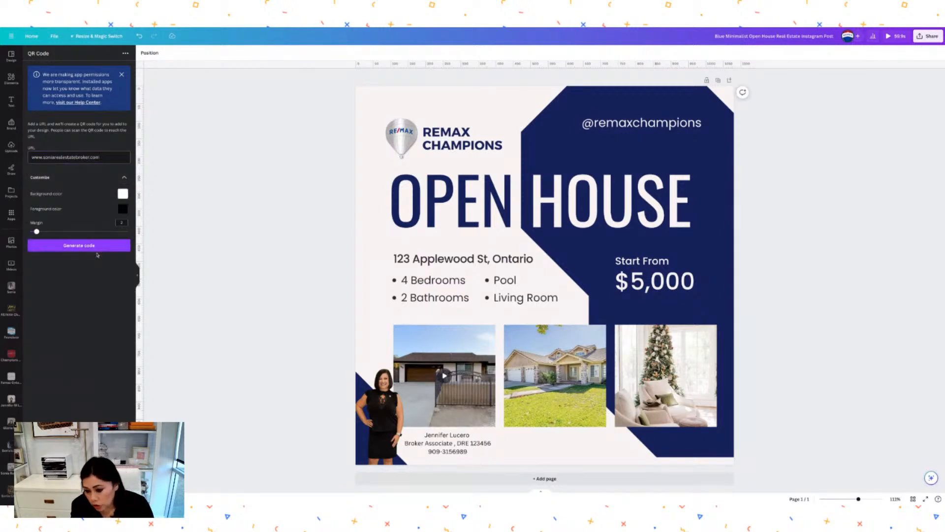
pyautogui.click(123, 208)
pyautogui.click(204, 231)
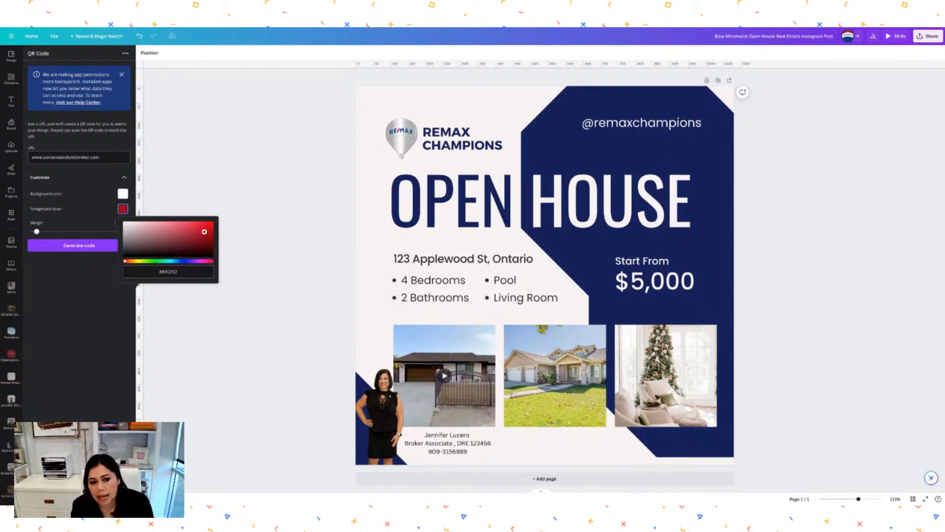
pyautogui.click(113, 219)
pyautogui.click(122, 194)
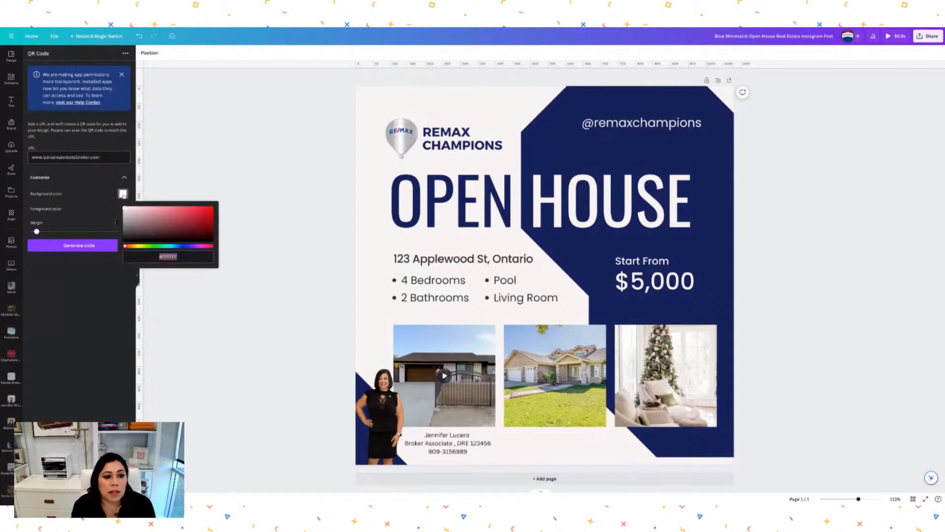
pyautogui.click(92, 219)
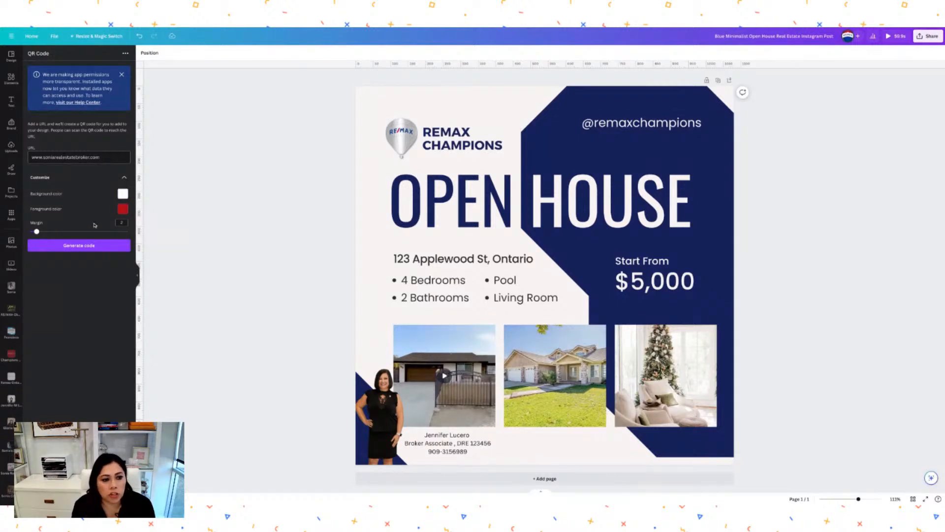
pyautogui.click(79, 246)
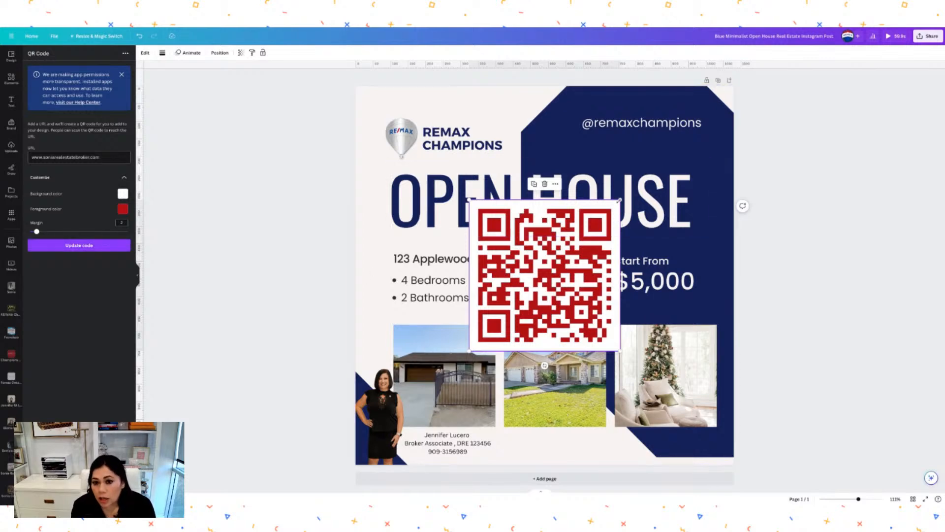
# Shrink the red QR code and drop it at the bottom beside the contact caption.
pyautogui.moveTo(621, 200); pyautogui.dragTo(523, 444)
pyautogui.click(560, 437)
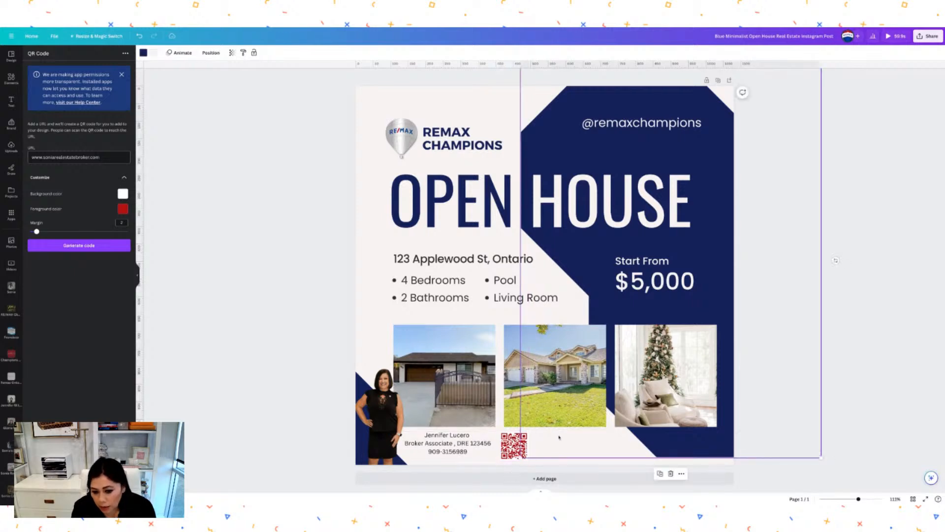
pyautogui.click(494, 456)
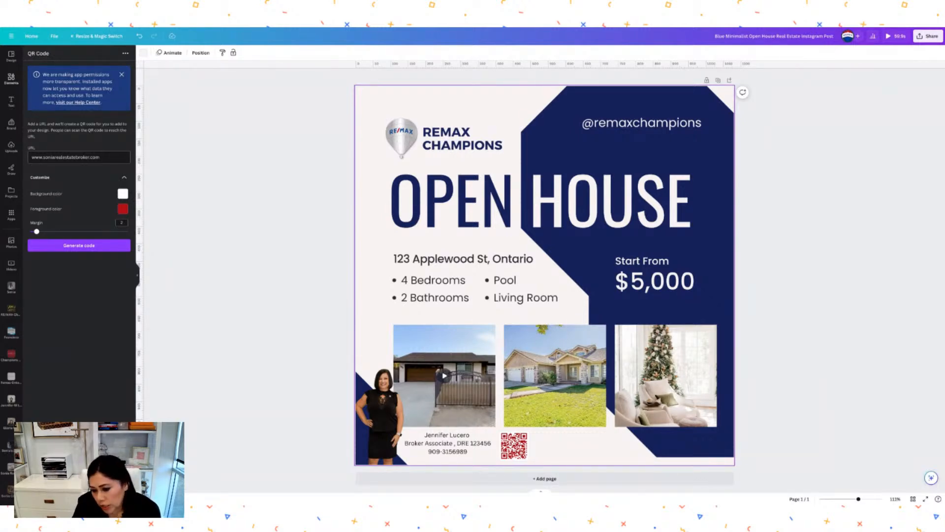
# Search elements for 'qr' frames, add the SCAN ME frame graphic and shrink it.
pyautogui.click(14, 82)
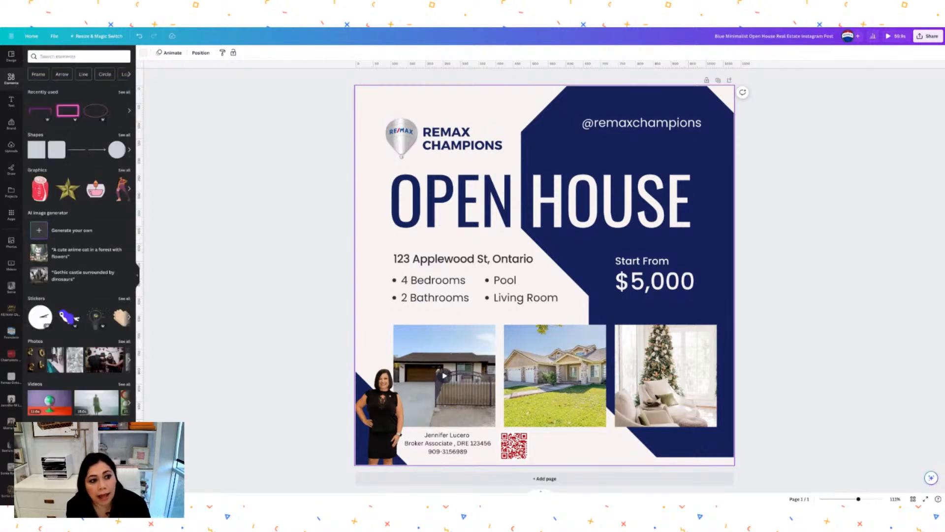
pyautogui.click(50, 56)
pyautogui.write('qr')
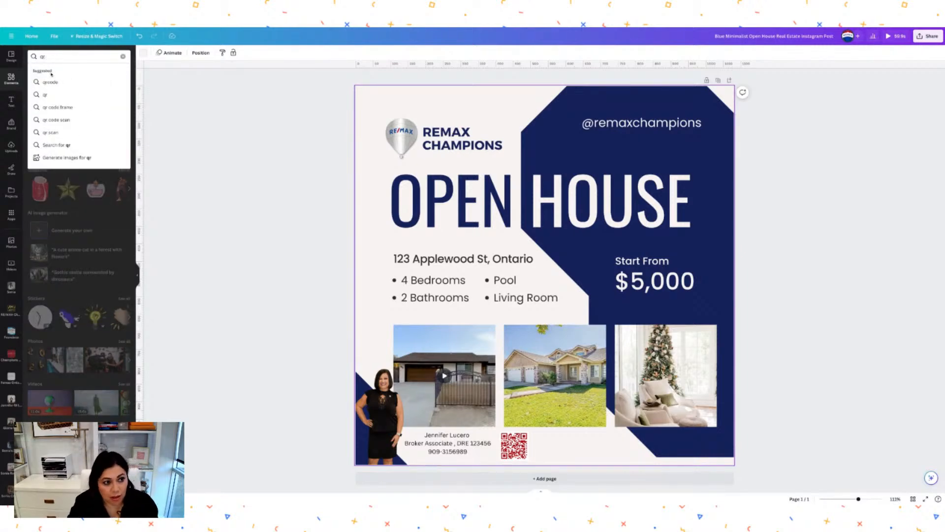
pyautogui.click(54, 106)
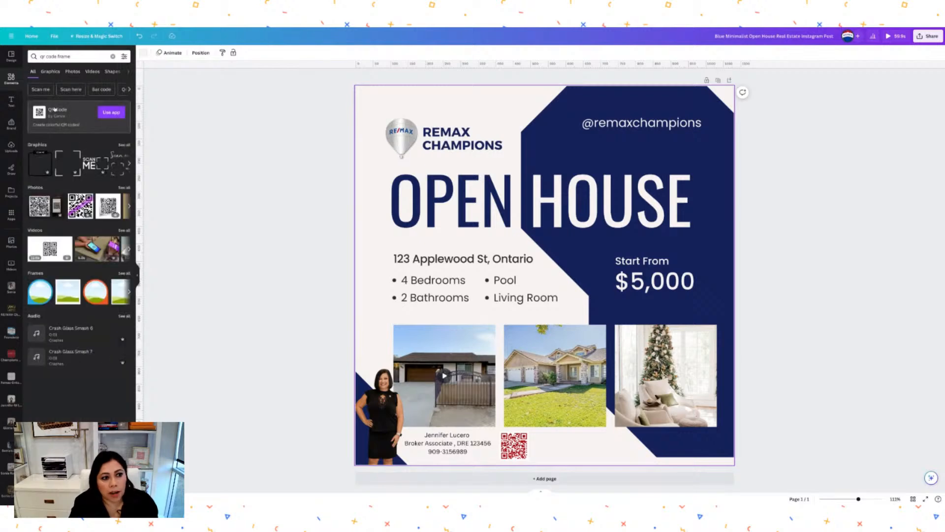
pyautogui.click(99, 169)
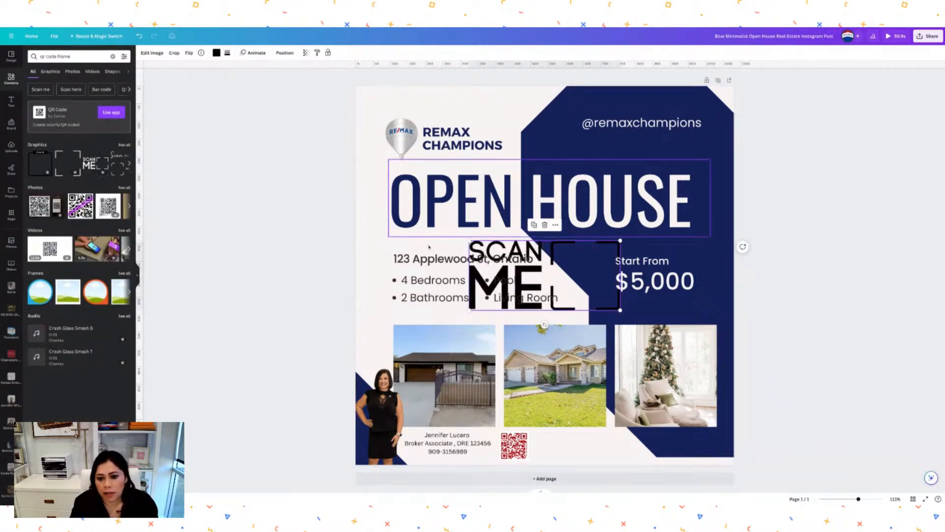
pyautogui.moveTo(620, 240); pyautogui.dragTo(516, 289)
# Move the SCAN ME frame to the bottom and fit the slightly shrunk QR code inside.
pyautogui.moveTo(513, 446); pyautogui.dragTo(584, 448)
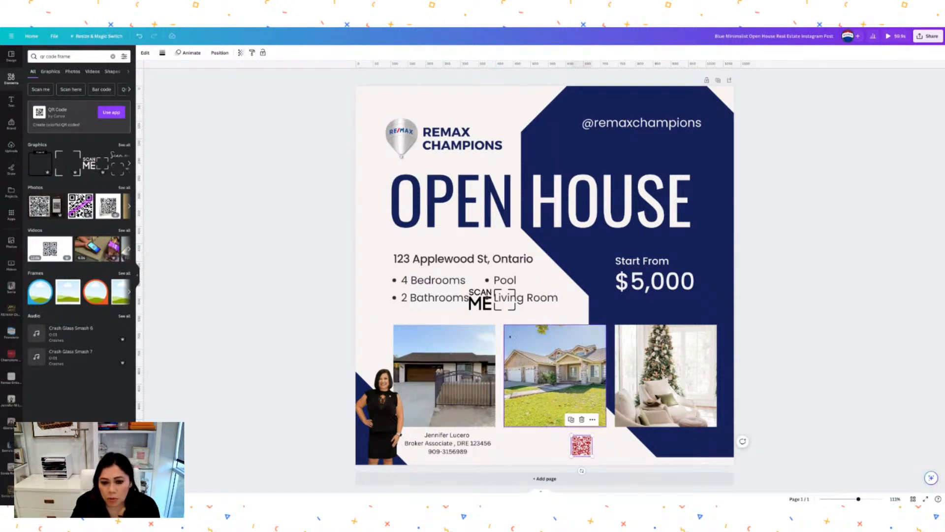
pyautogui.moveTo(483, 309); pyautogui.dragTo(522, 453)
pyautogui.click(582, 445)
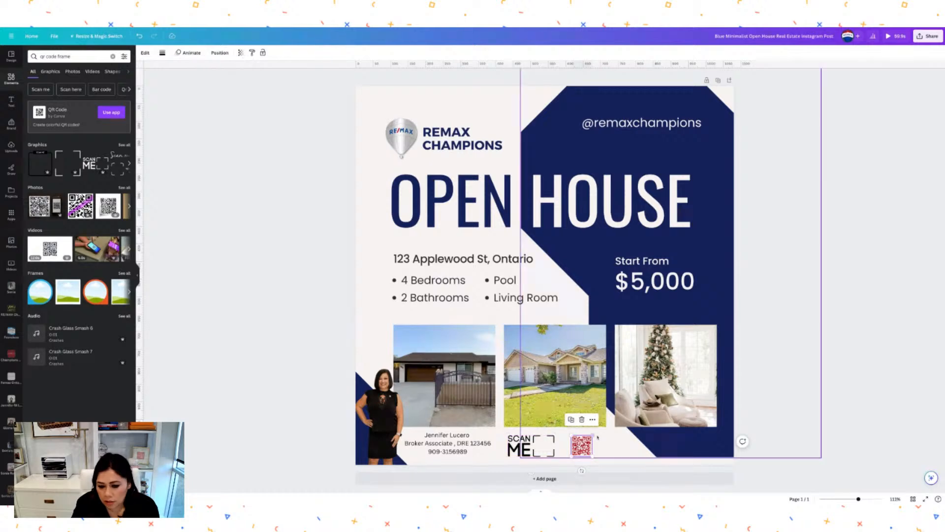
pyautogui.moveTo(593, 435); pyautogui.dragTo(545, 446)
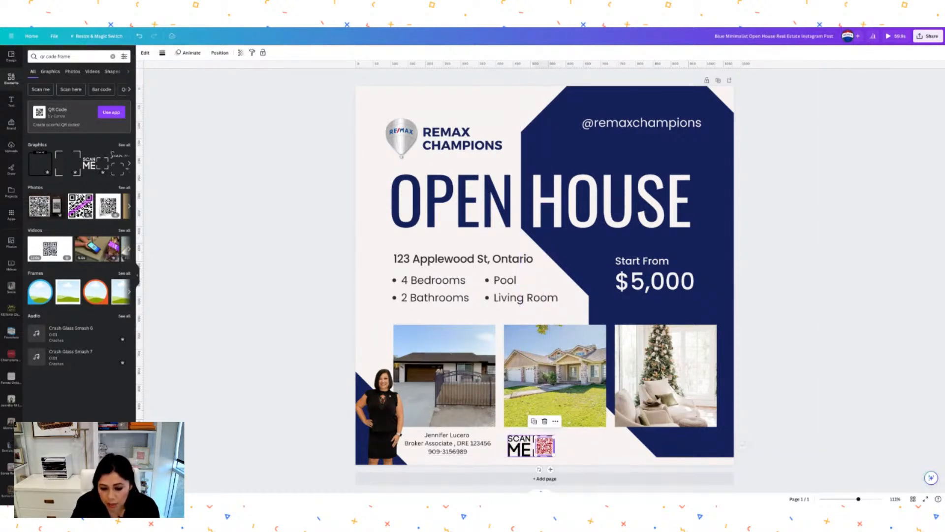
pyautogui.click(573, 448)
pyautogui.click(522, 445)
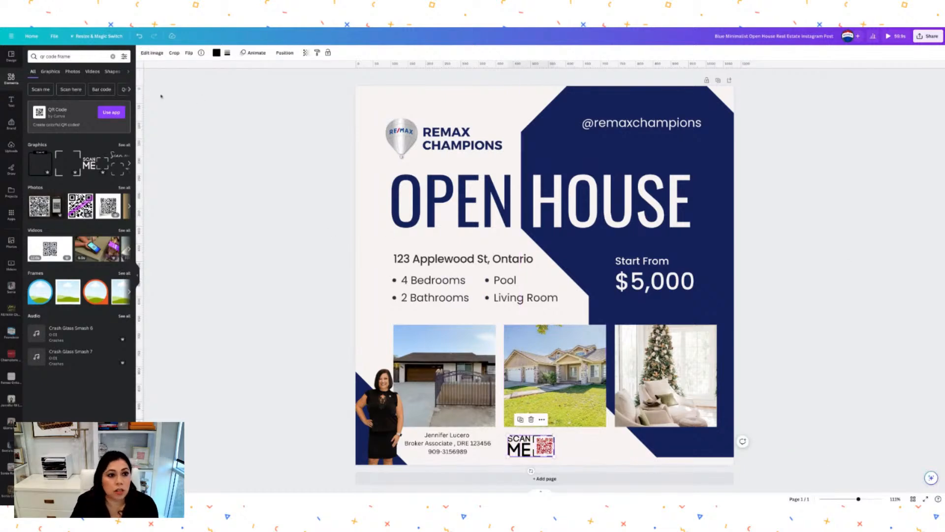
# Colour the SCAN ME frame navy, briefly trying red before returning to navy.
pyautogui.click(216, 53)
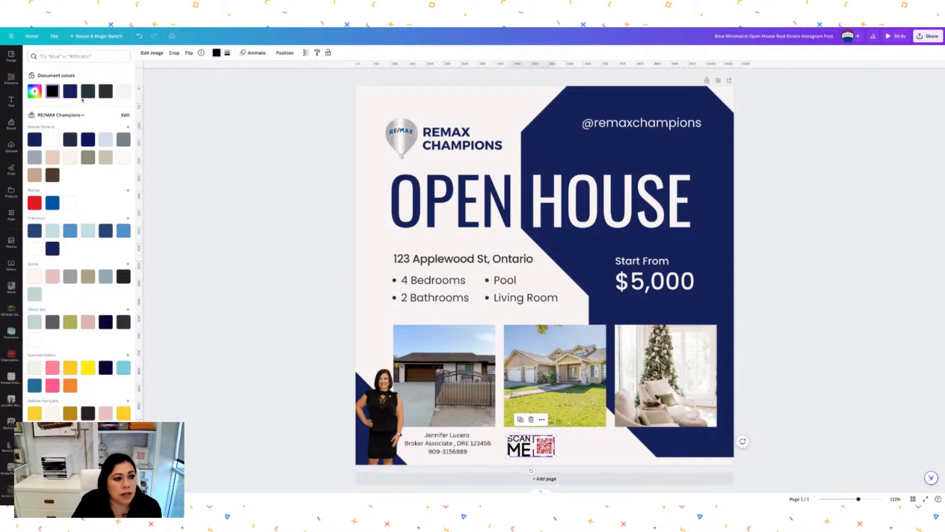
pyautogui.click(70, 92)
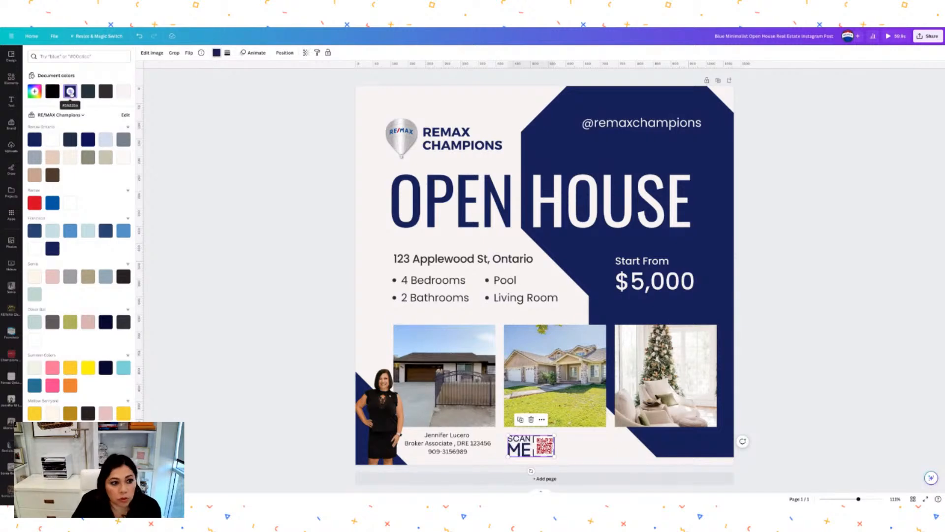
pyautogui.click(35, 203)
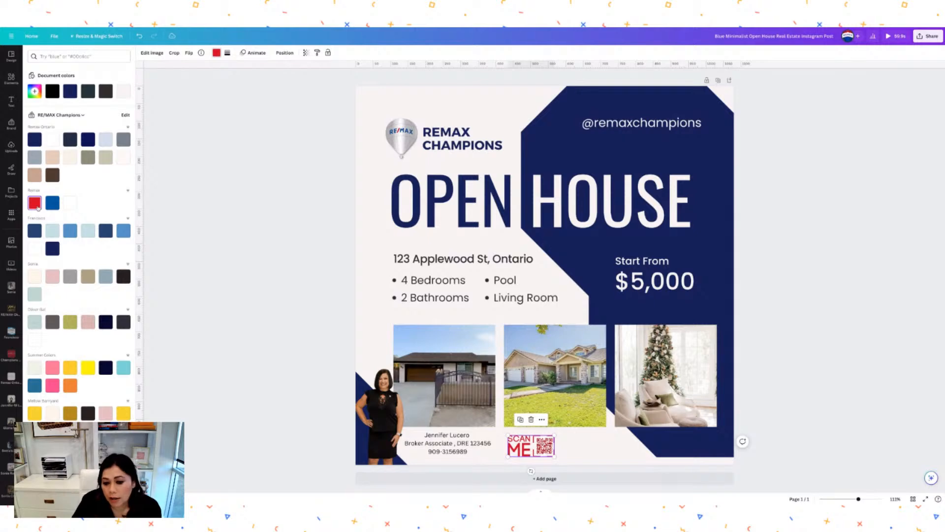
pyautogui.click(70, 91)
pyautogui.click(388, 266)
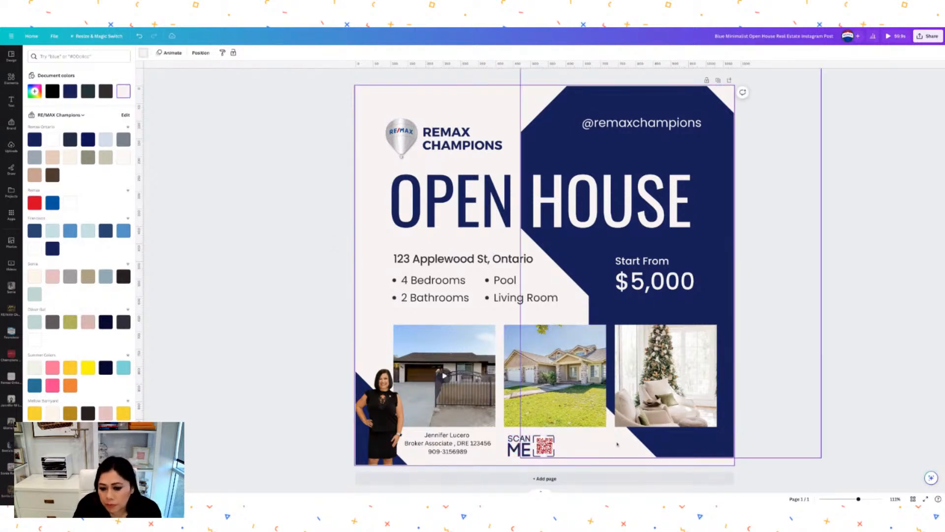
# Nudge the SCAN ME frame slightly right so it sits around the QR code.
pyautogui.click(530, 445)
pyautogui.moveTo(530, 445); pyautogui.dragTo(533, 446)
pyautogui.click(584, 446)
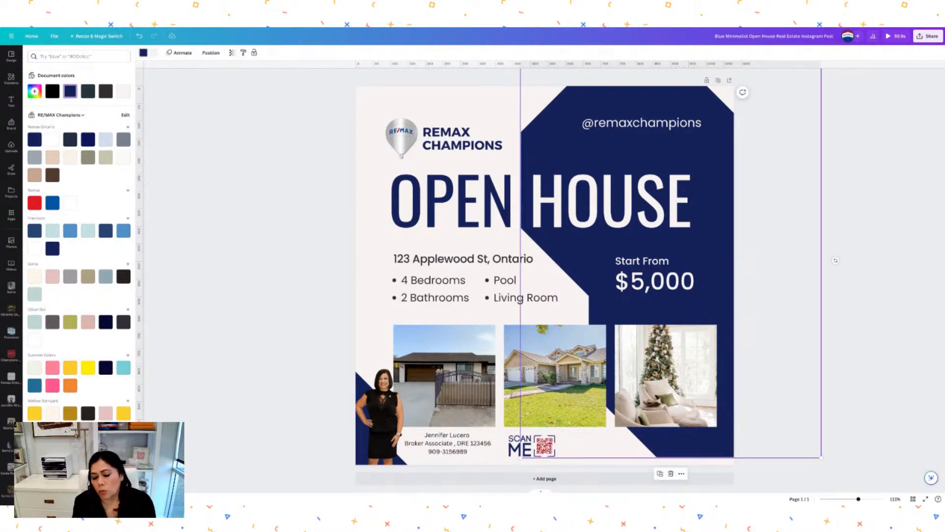
pyautogui.click(497, 459)
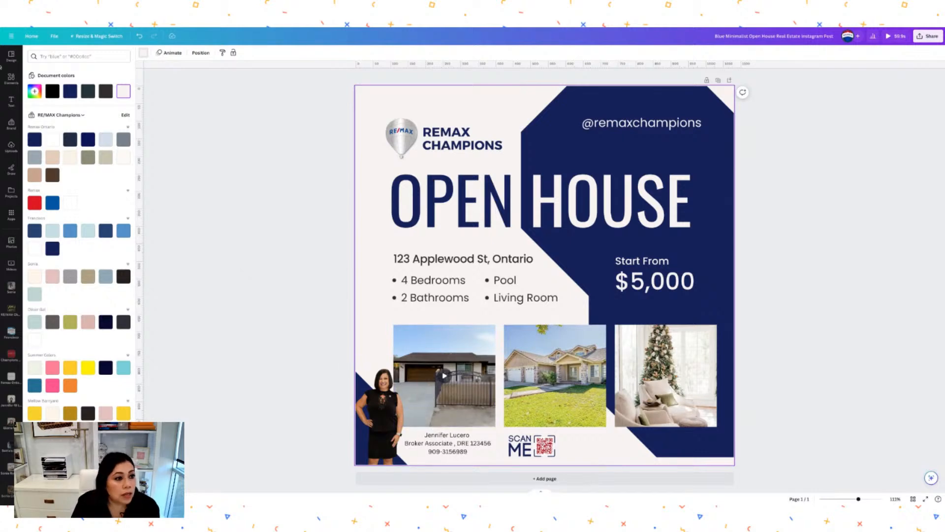
pyautogui.click(11, 78)
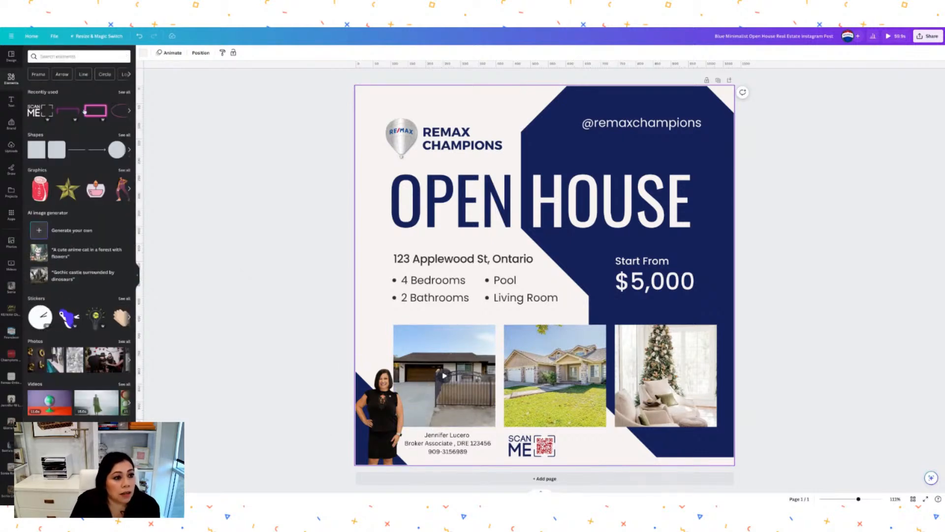
# Search 'phone', add a phone icon and shrink it beside the agent's phone number.
pyautogui.click(80, 56)
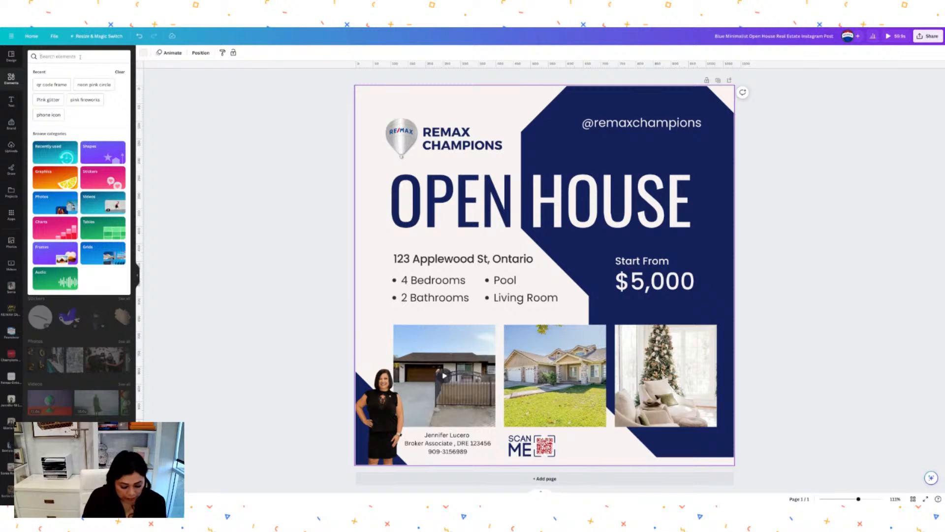
pyautogui.write('phone')
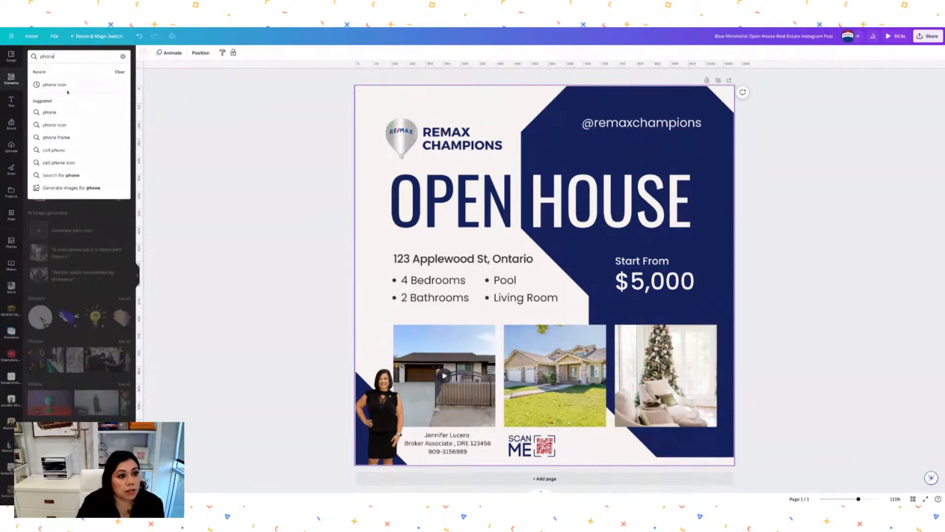
pyautogui.click(63, 86)
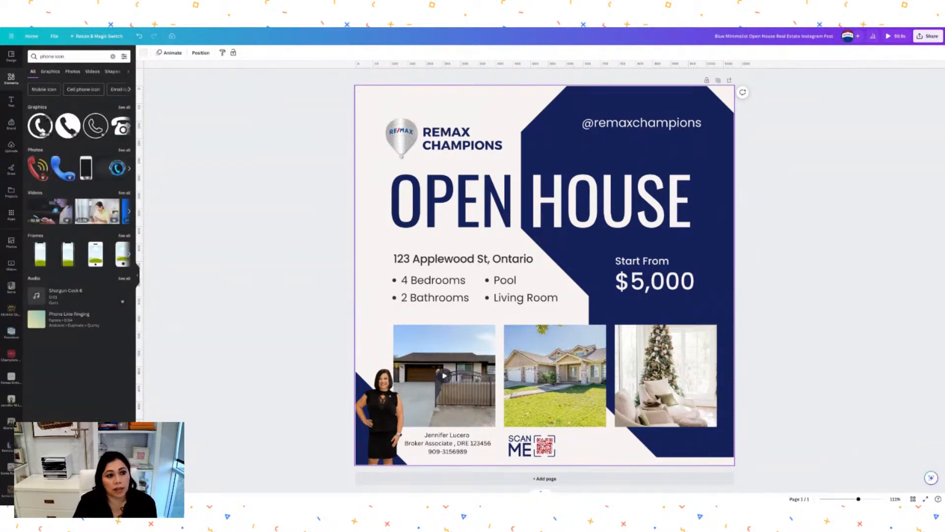
pyautogui.click(40, 126)
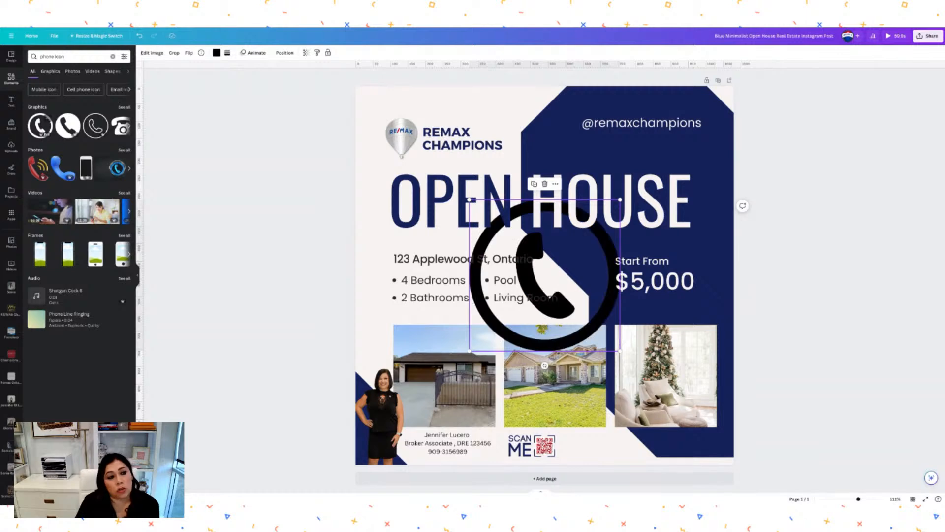
pyautogui.hscroll(5, 118, 123)
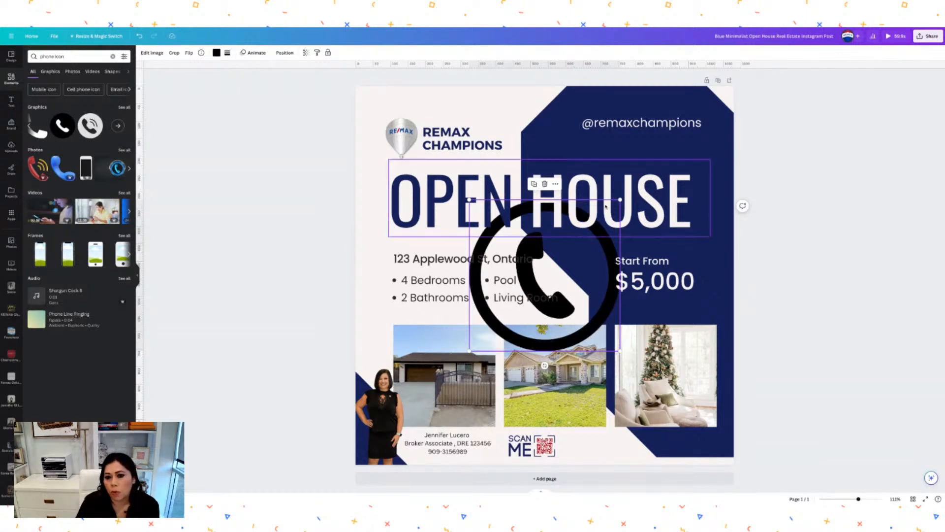
pyautogui.moveTo(619, 199); pyautogui.dragTo(495, 325)
pyautogui.moveTo(484, 335); pyautogui.dragTo(422, 451)
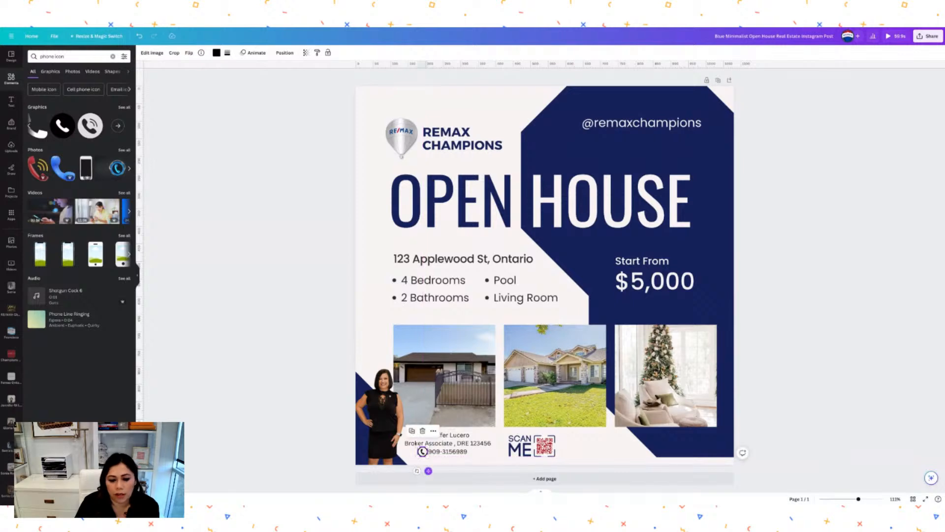
pyautogui.click(216, 53)
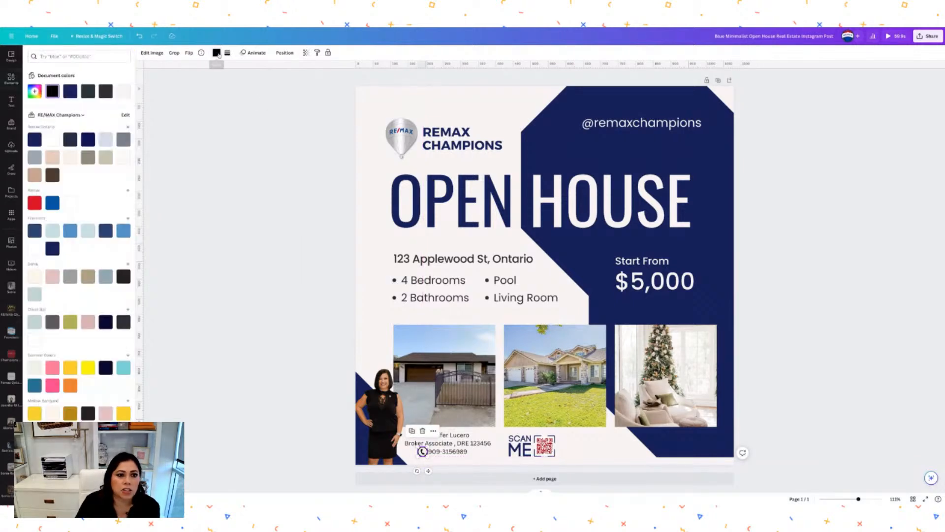
pyautogui.click(376, 243)
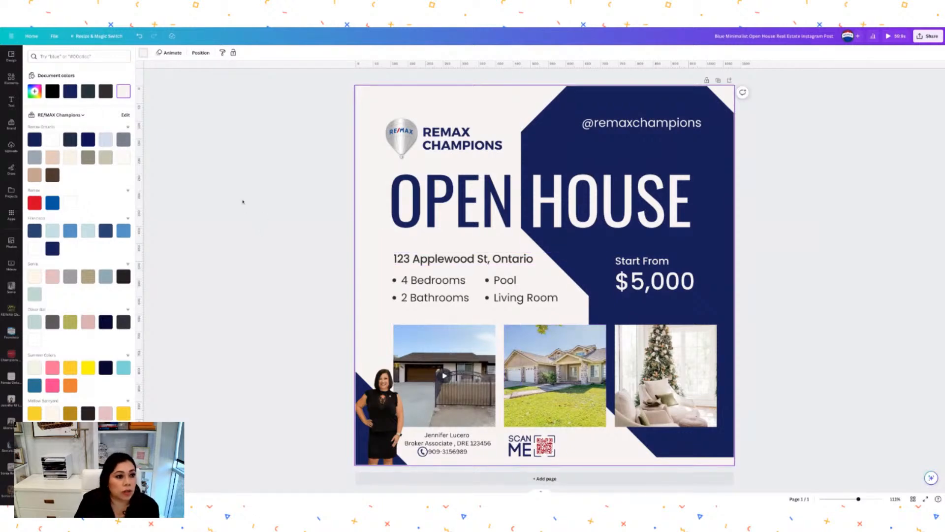
pyautogui.click(11, 78)
# Search Elements for Instagram icons and add an outlined Instagram icon to the post.
pyautogui.click(53, 56)
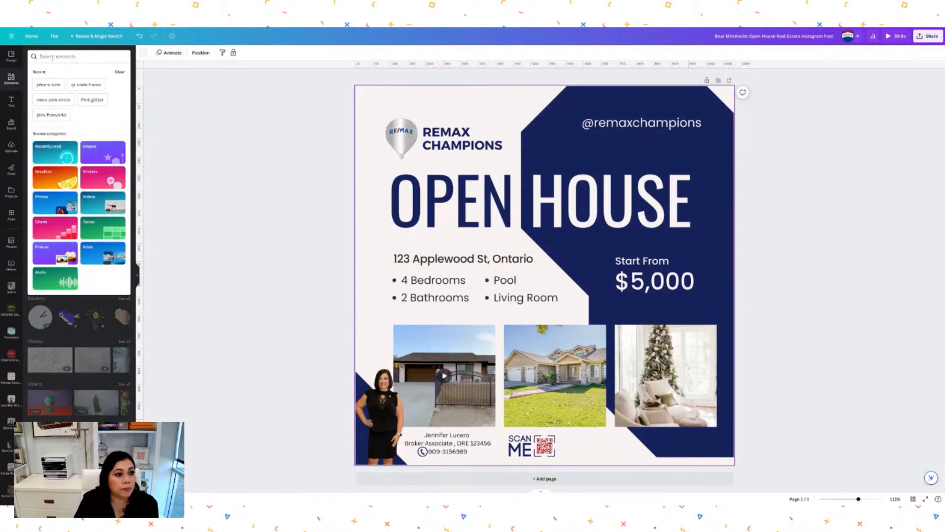
pyautogui.write('inst')
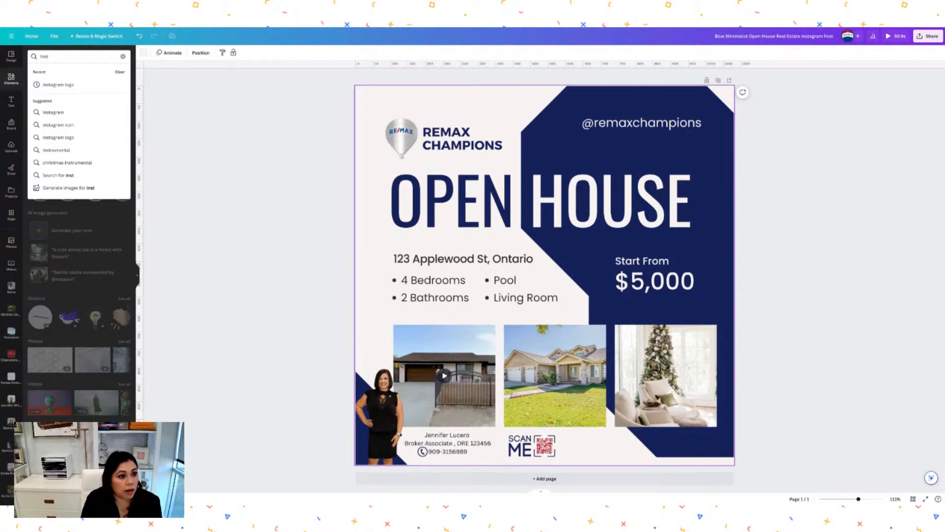
pyautogui.click(58, 125)
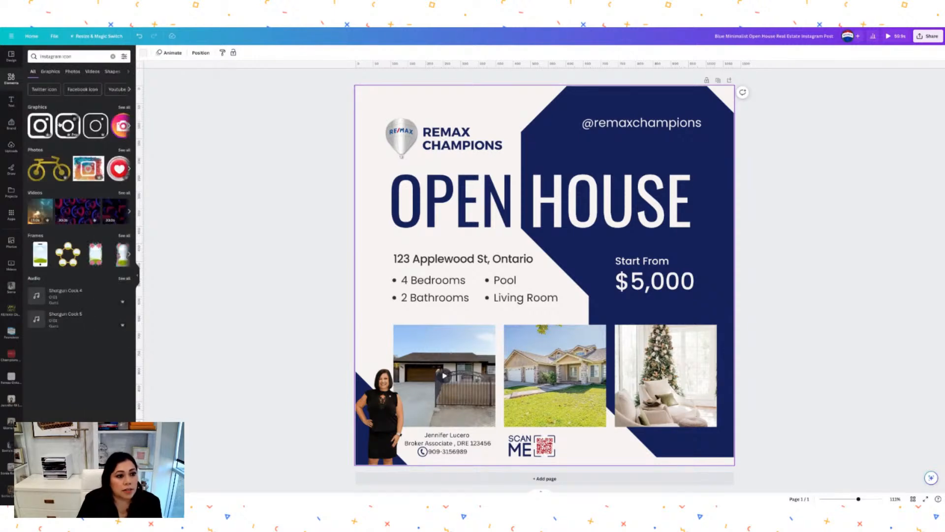
pyautogui.click(96, 126)
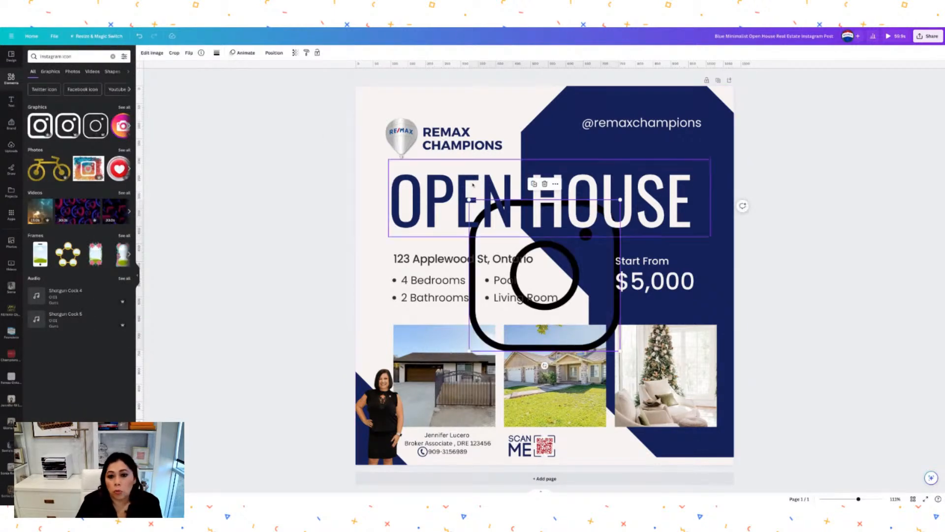
# Shrink the Instagram icon to 28×28 and position it just right of the SCAN ME QR code.
pyautogui.moveTo(620, 200); pyautogui.dragTo(492, 327)
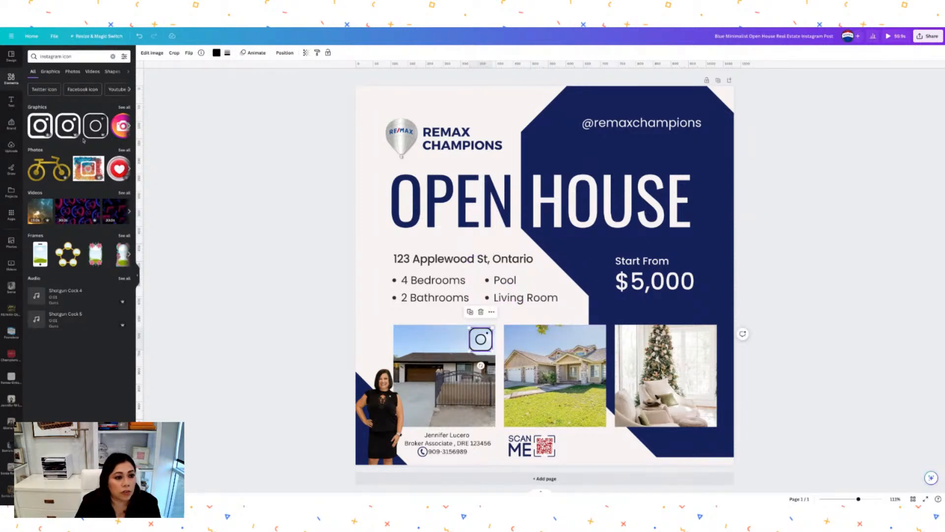
pyautogui.hscroll(5, 96, 136)
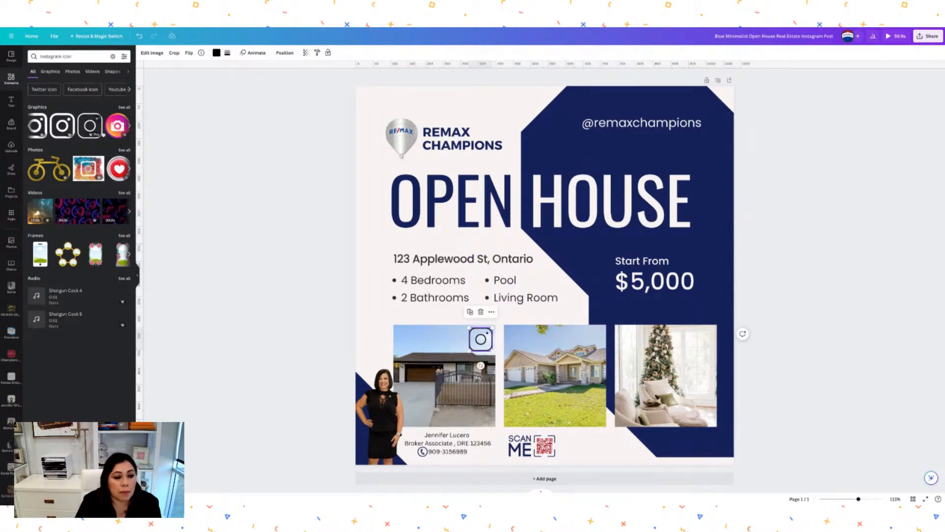
pyautogui.hscroll(5, 103, 134)
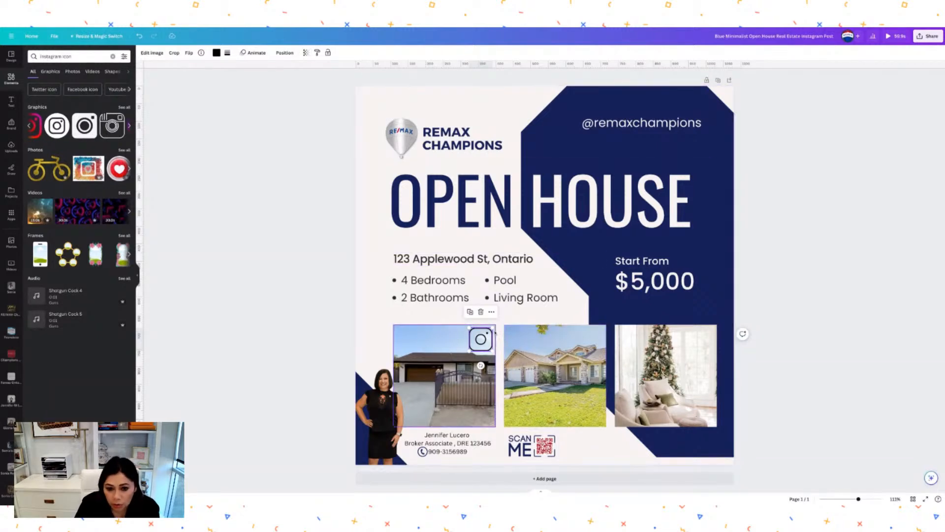
pyautogui.moveTo(493, 327); pyautogui.dragTo(572, 437)
pyautogui.click(587, 441)
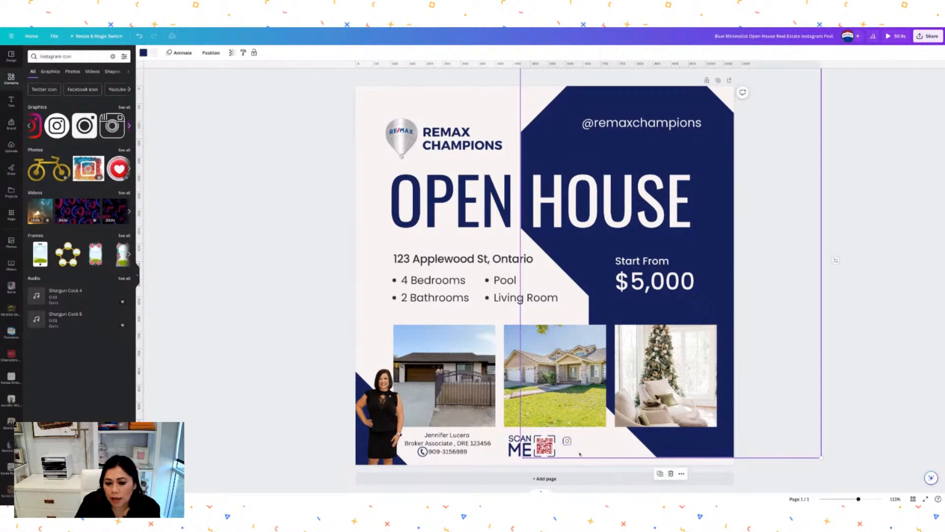
pyautogui.click(567, 443)
pyautogui.moveTo(573, 460); pyautogui.dragTo(573, 457)
pyautogui.click(587, 445)
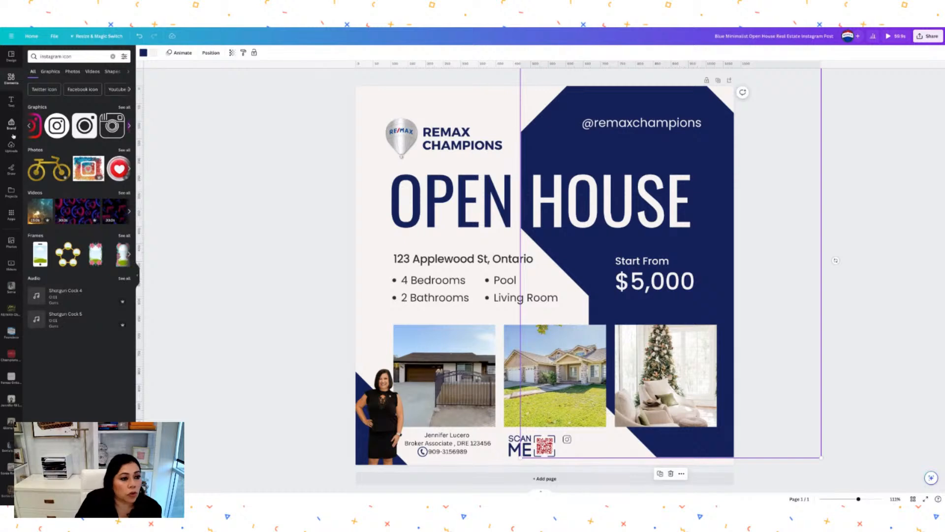
pyautogui.click(11, 101)
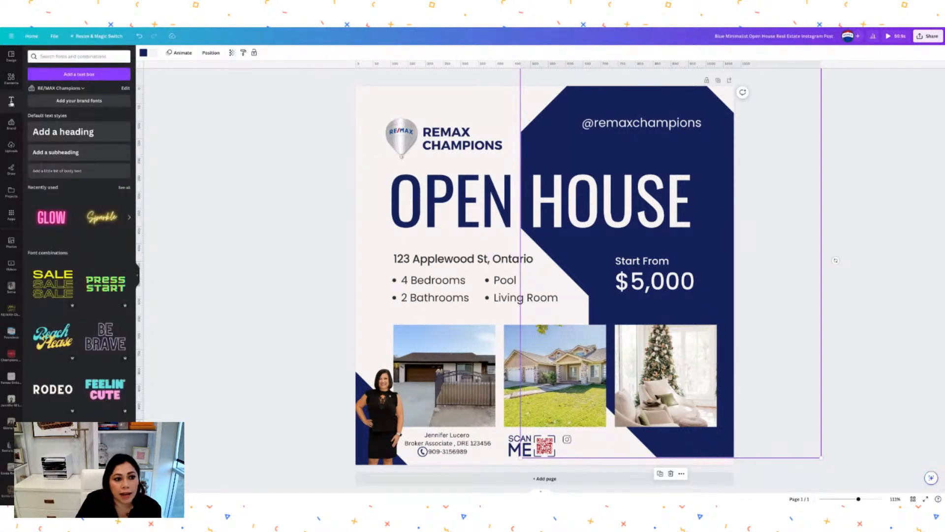
# Add a small body text box and type the brokerage's Instagram handle into it.
pyautogui.click(57, 171)
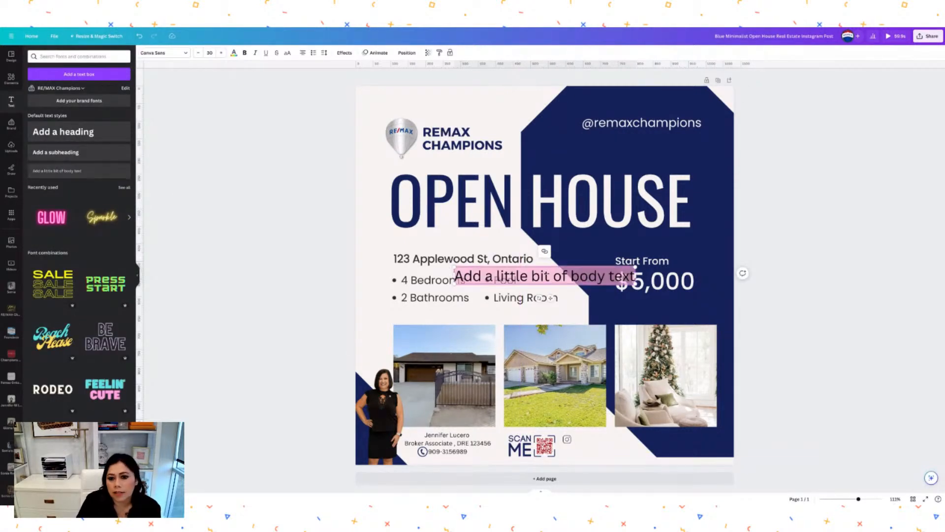
pyautogui.moveTo(635, 267); pyautogui.dragTo(594, 439)
pyautogui.click(605, 438)
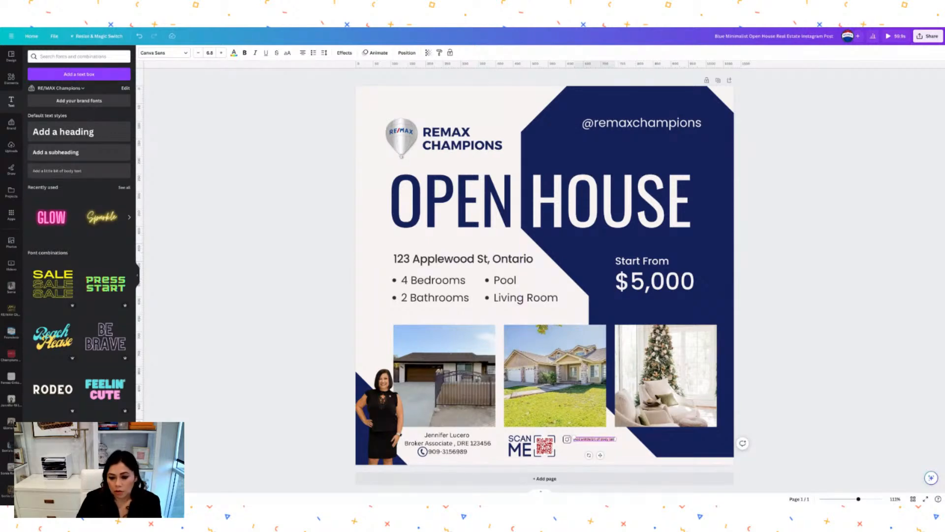
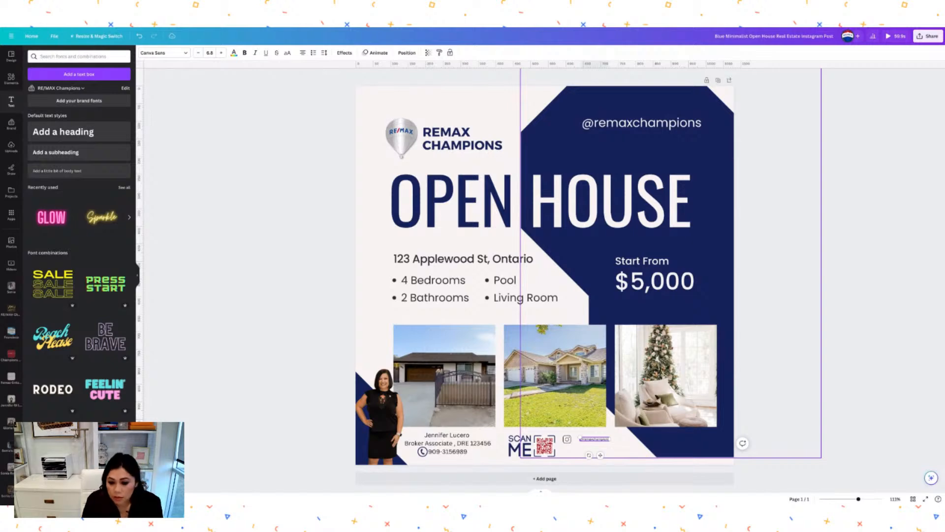
# Align the handle text beside the Instagram icon and raise its font size to 9.8.
pyautogui.click(622, 446)
pyautogui.click(605, 440)
pyautogui.moveTo(600, 455); pyautogui.dragTo(602, 455)
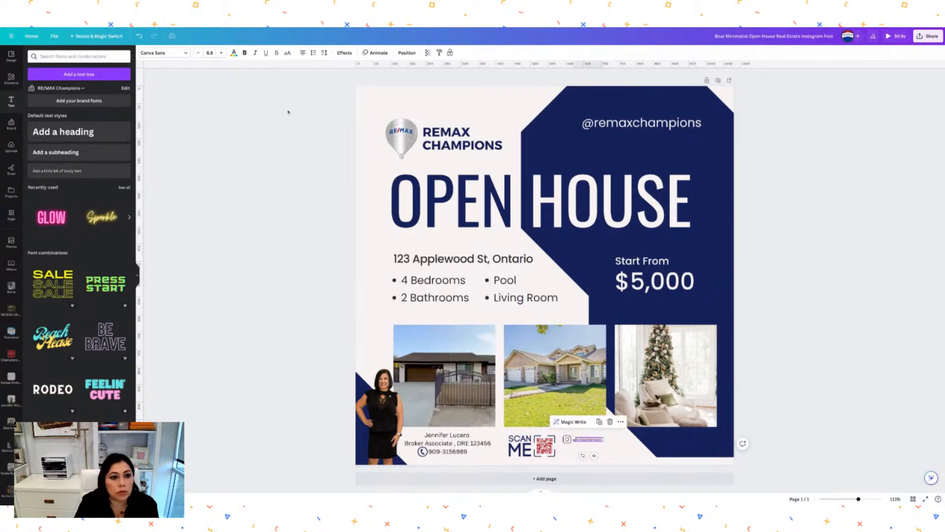
pyautogui.click(222, 55)
pyautogui.click(222, 55)
pyautogui.click(222, 54)
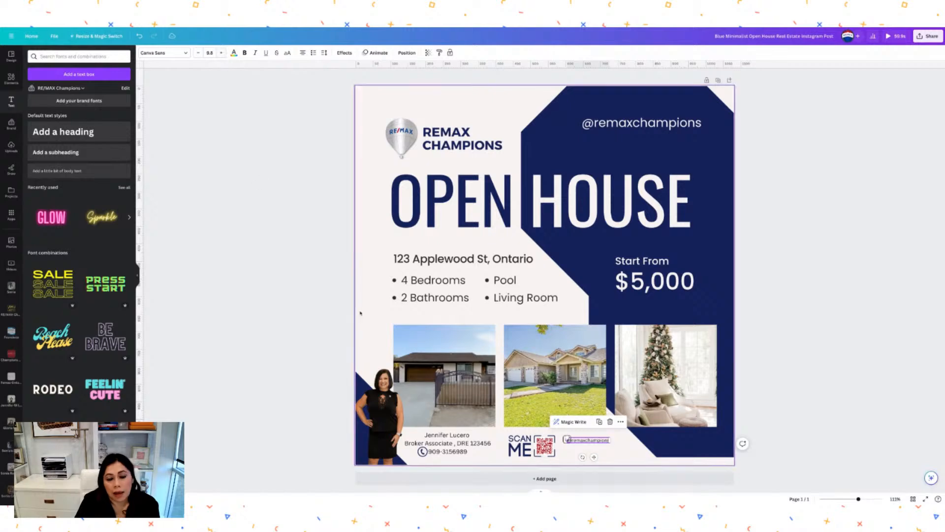
pyautogui.moveTo(595, 458); pyautogui.dragTo(600, 458)
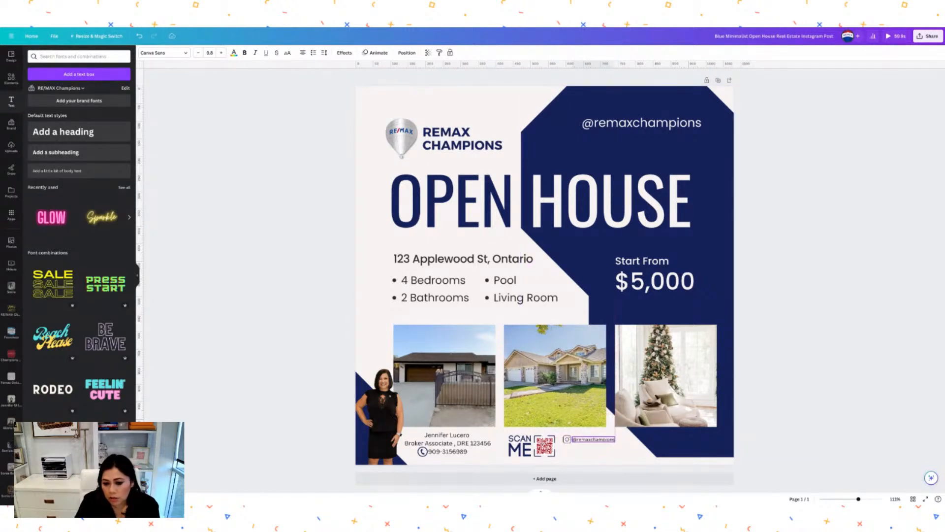
pyautogui.click(625, 452)
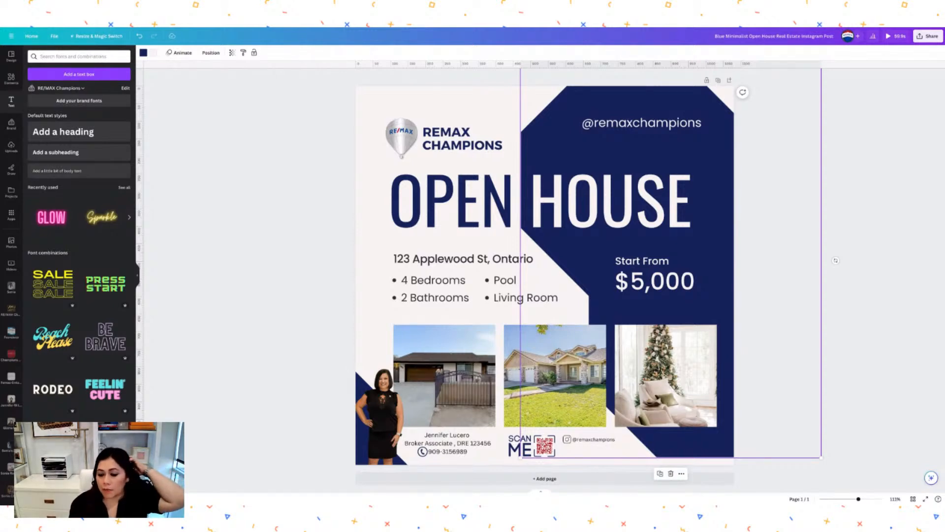
pyautogui.click(764, 318)
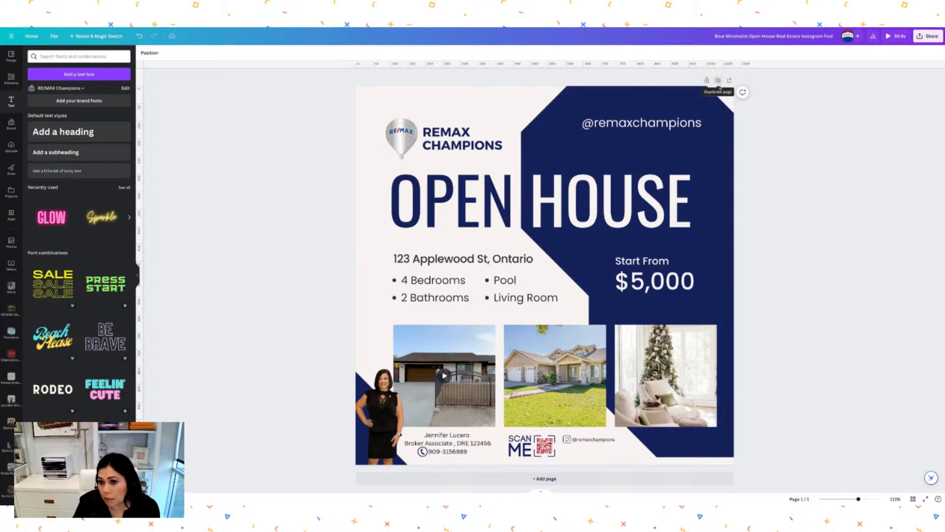
# Duplicate the page and replace the OPEN HOUSE heading with IN ESCROW.
pyautogui.click(718, 81)
pyautogui.scroll(8, 687, 220)
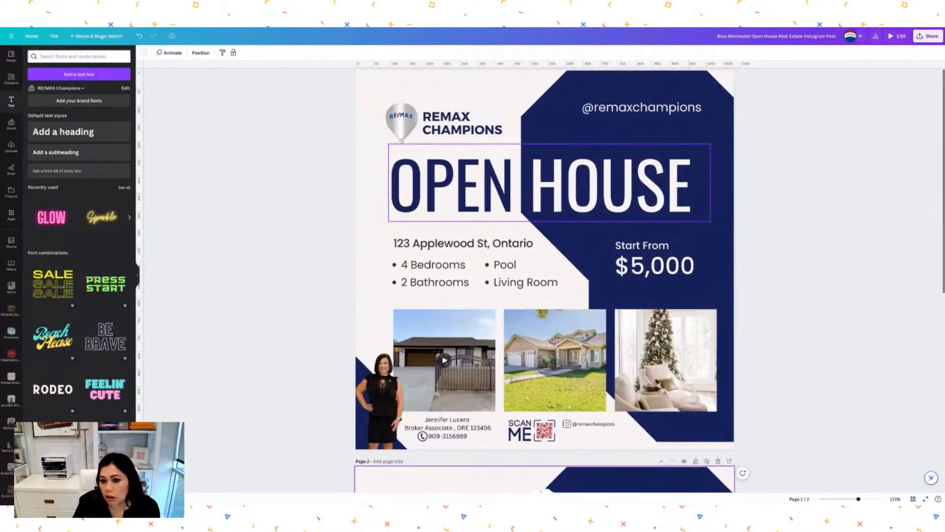
pyautogui.scroll(-8, 551, 280)
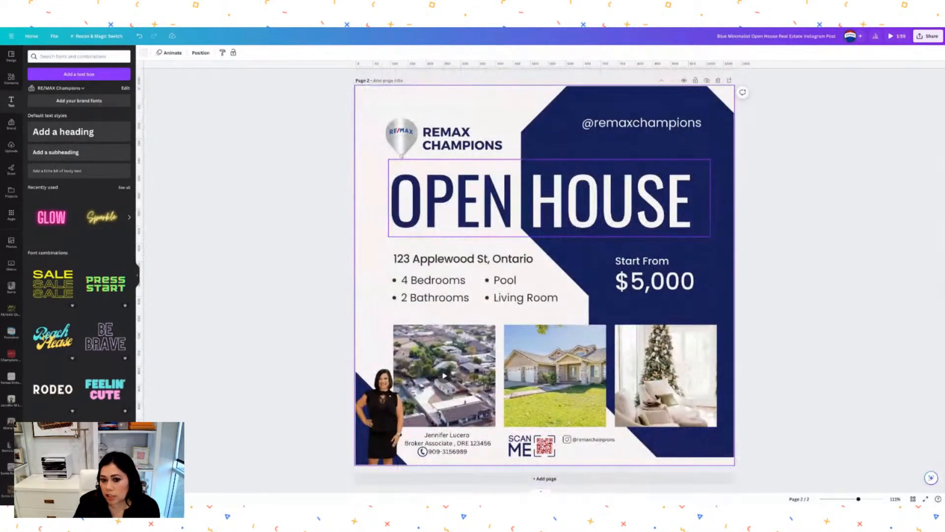
pyautogui.doubleClick(688, 212)
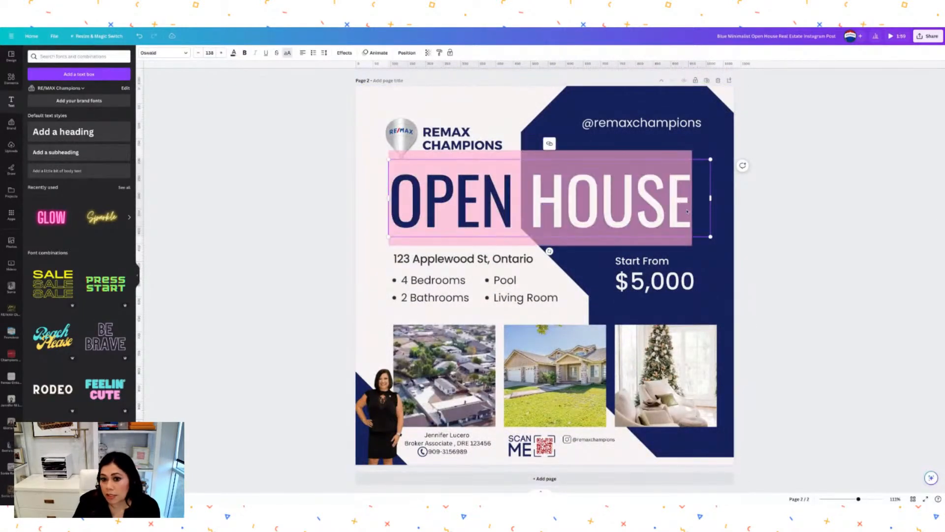
pyautogui.write('IN ')
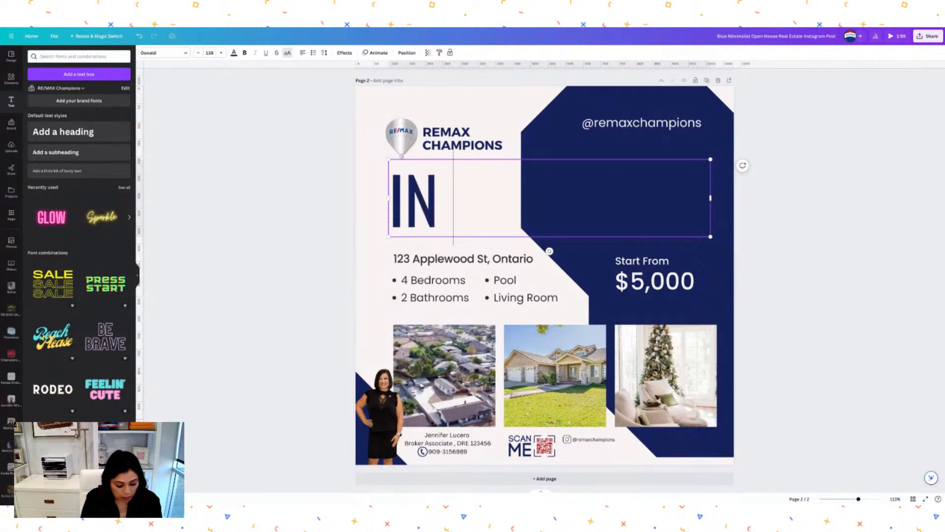
pyautogui.write('ESC')
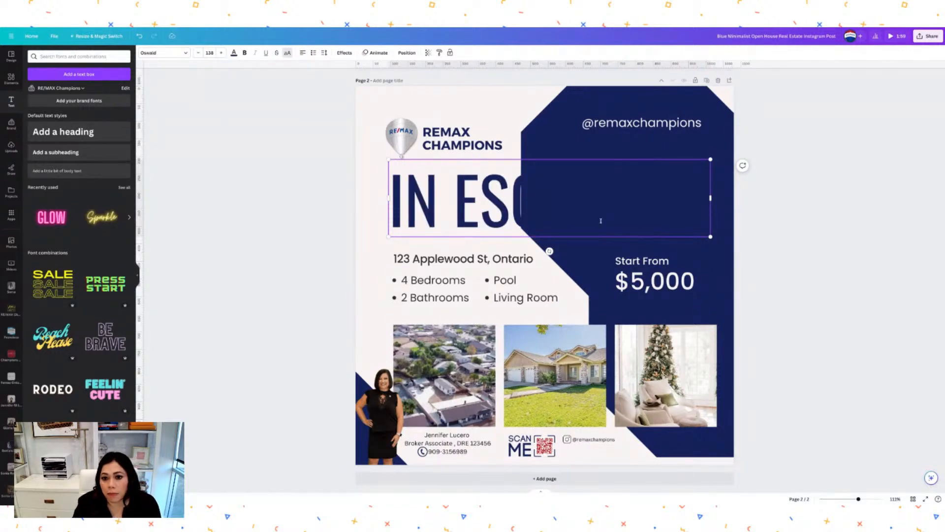
# Colour the word ESCROW in the heading white.
pyautogui.click(478, 217)
pyautogui.moveTo(456, 206); pyautogui.dragTo(652, 211)
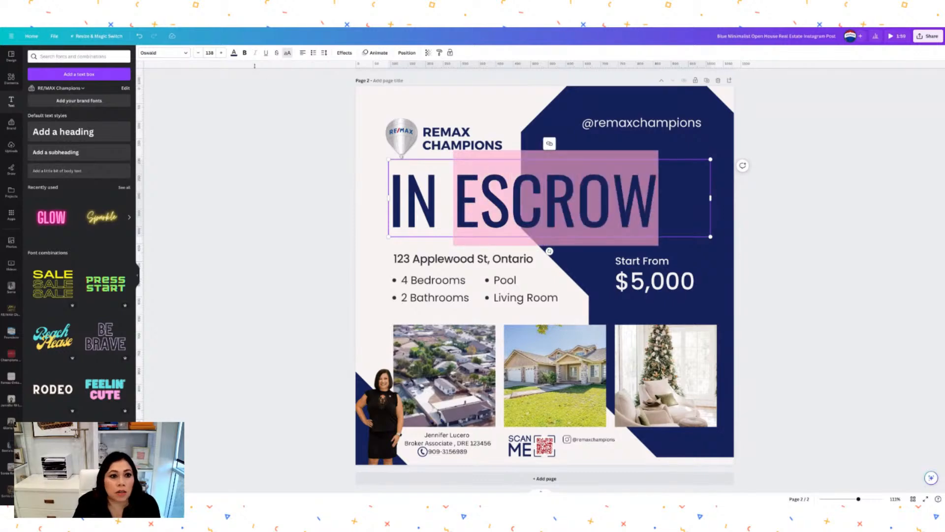
pyautogui.click(234, 52)
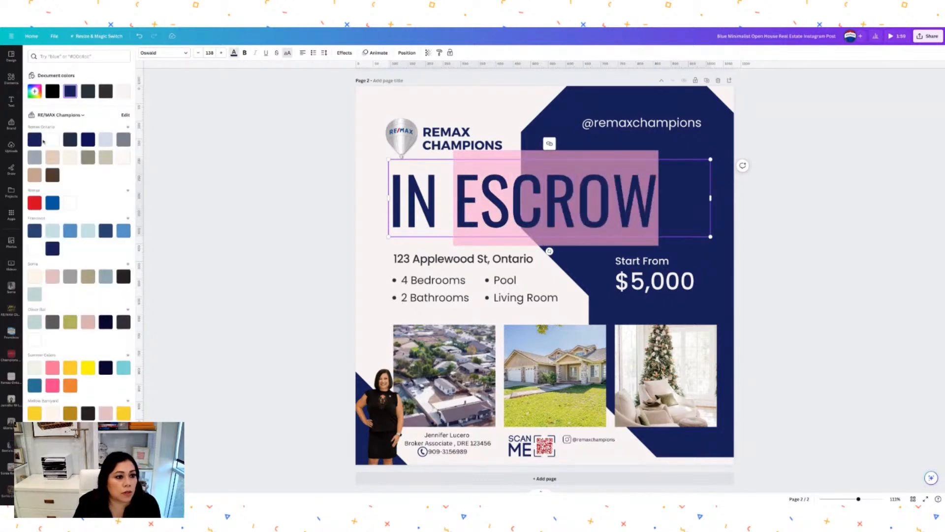
pyautogui.click(52, 139)
pyautogui.click(822, 207)
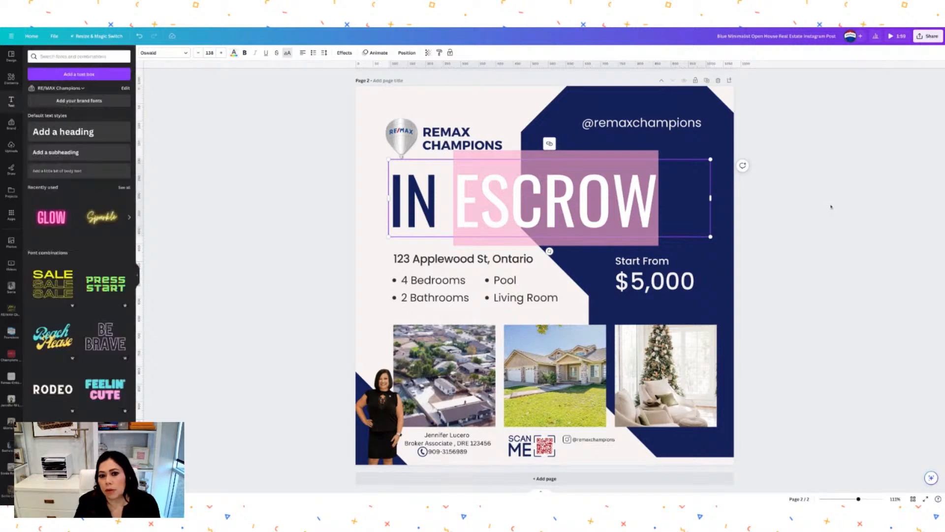
# Nudge the IN ESCROW heading box slightly to the right with the arrow keys.
pyautogui.click(590, 210)
pyautogui.hotkey('shift', 'Right')
pyautogui.hotkey('shift', 'Right')
pyautogui.hotkey('shift', 'Right')
pyautogui.hotkey('shift', 'Right')
pyautogui.hotkey('shift', 'Right')
pyautogui.hotkey('shift', 'Right')
pyautogui.hotkey('shift', 'Right')
pyautogui.hotkey('shift', 'Right')
pyautogui.hotkey('shift', 'Right')
pyautogui.hotkey('shift', 'Right')
pyautogui.hotkey('shift', 'Right')
pyautogui.hotkey('shift', 'Right')
pyautogui.hotkey('shift', 'Right')
pyautogui.hotkey('shift', 'Right')
pyautogui.hotkey('shift', 'Right')
pyautogui.hotkey('shift', 'Right')
pyautogui.hotkey('shift', 'Right')
pyautogui.hotkey('shift', 'Right')
pyautogui.hotkey('shift', 'Right')
pyautogui.hotkey('shift', 'Right')
pyautogui.press('Right')
pyautogui.press('Right')
pyautogui.press('Right')
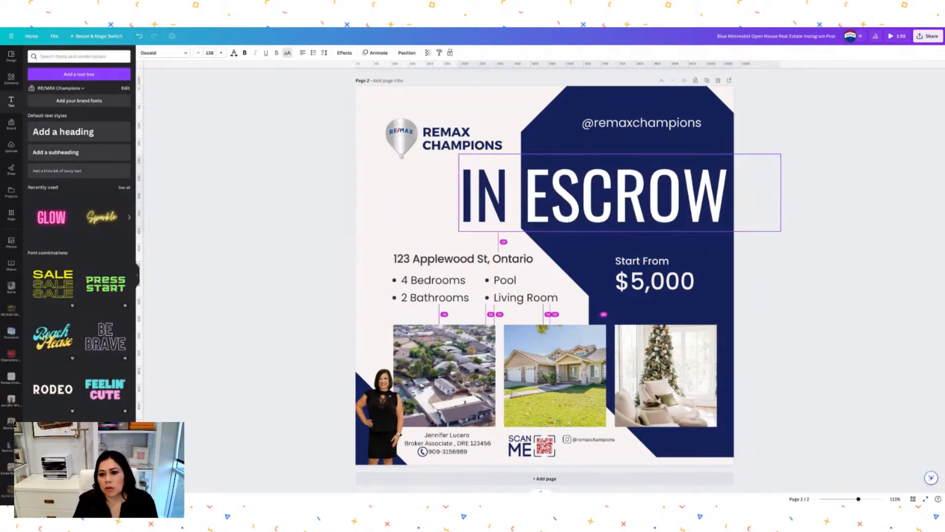
pyautogui.click(857, 218)
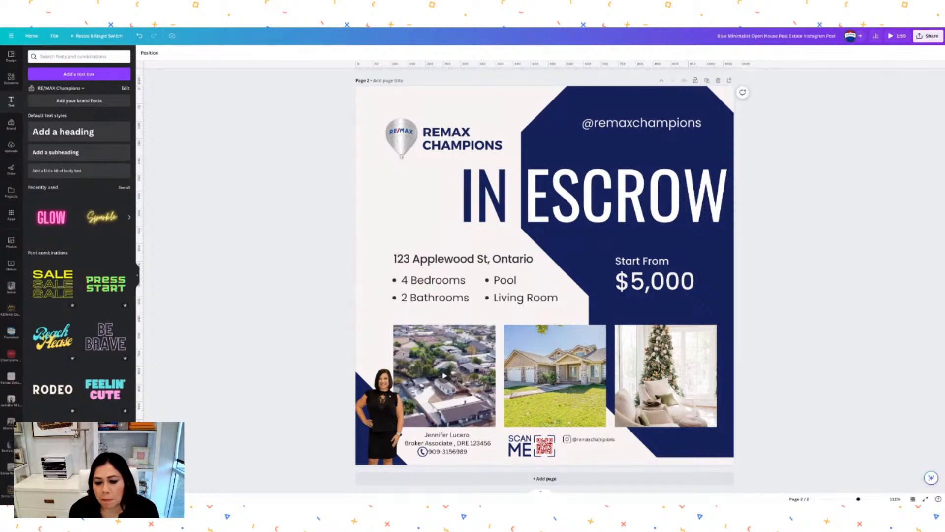
pyautogui.scroll(5, 541, 281)
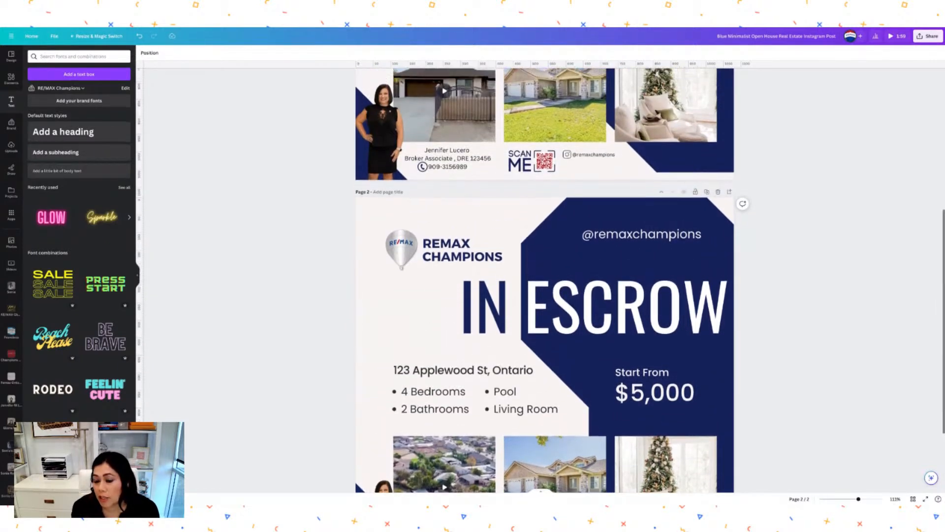
# Scroll down the canvas until the IN ESCROW page 2 is fully visible.
pyautogui.scroll(4, 542, 281)
pyautogui.scroll(-4, 542, 280)
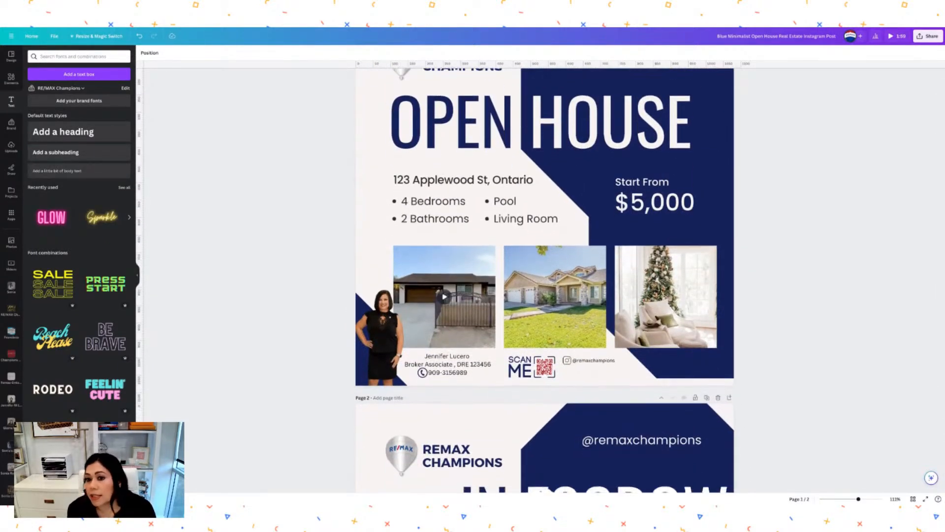
pyautogui.scroll(-5, 542, 281)
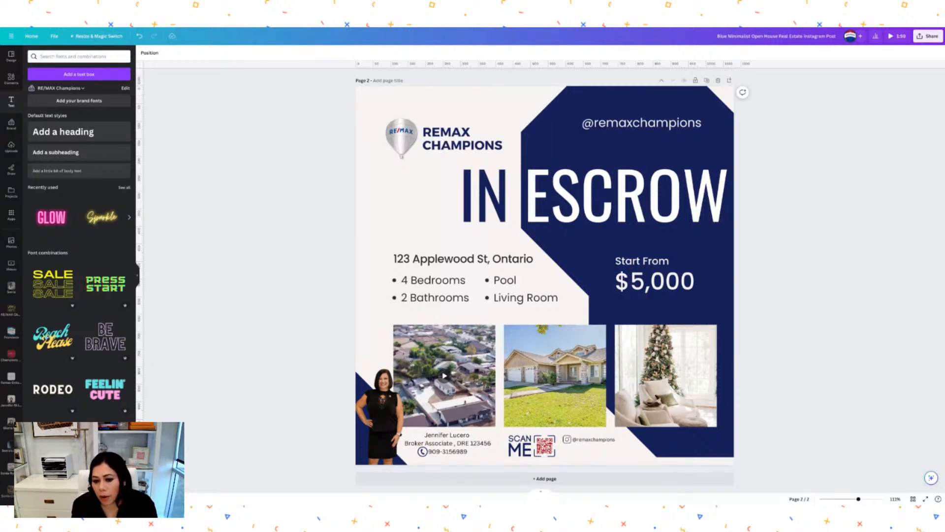
pyautogui.scroll(7, 545, 279)
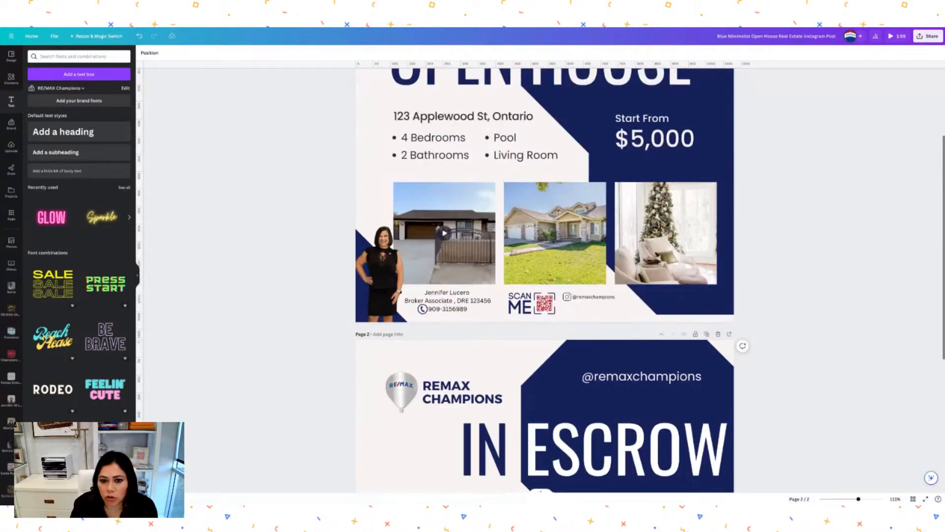
pyautogui.scroll(-4, 545, 280)
pyautogui.scroll(-1, 545, 280)
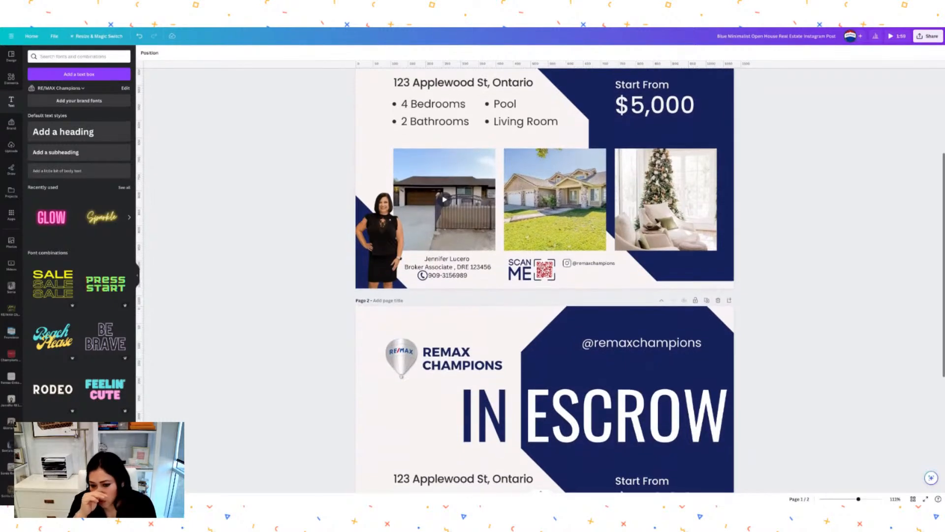
pyautogui.scroll(-5, 769, 281)
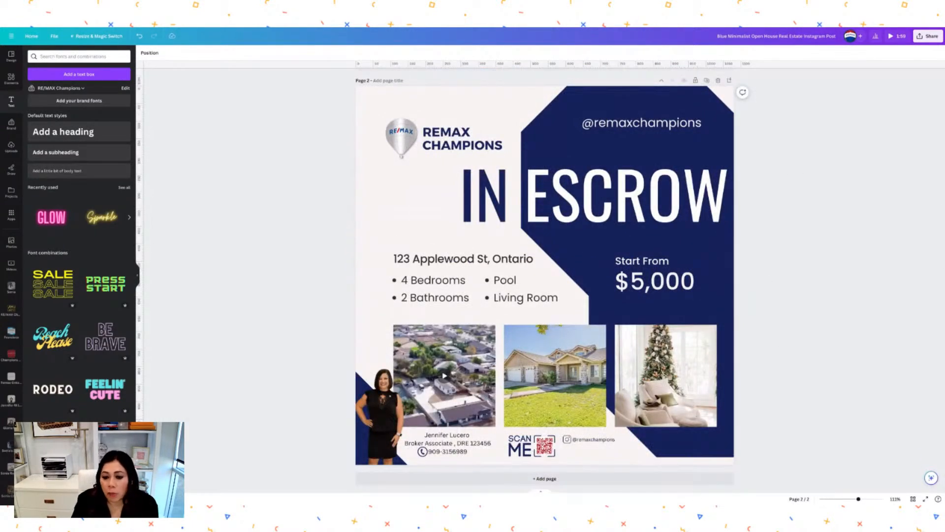
# Add a blank page 3 and place the yellow COMING SOON font combination on it.
pyautogui.click(548, 480)
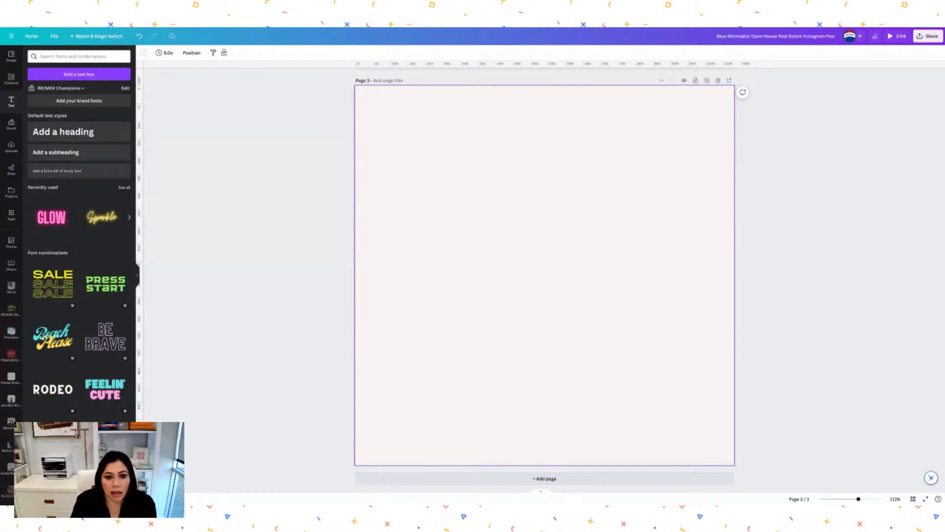
pyautogui.scroll(-10, 101, 365)
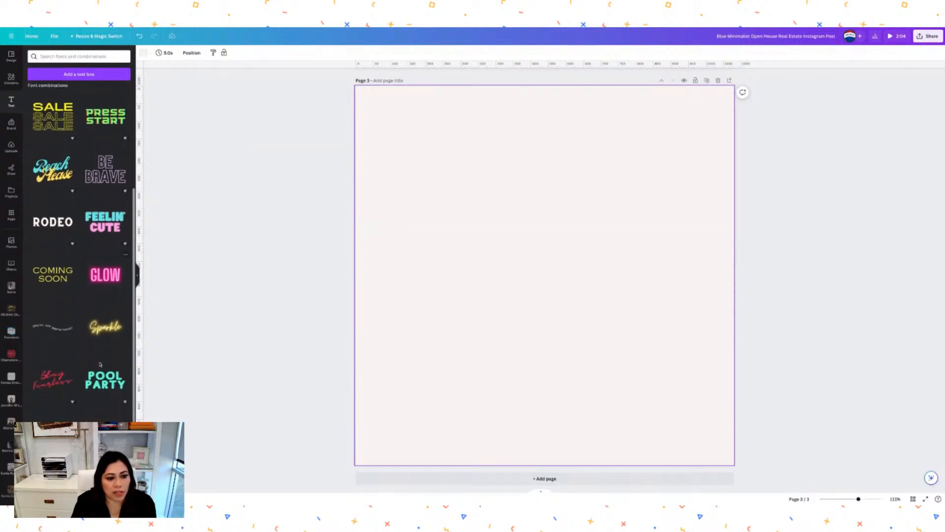
pyautogui.scroll(-8, 79, 251)
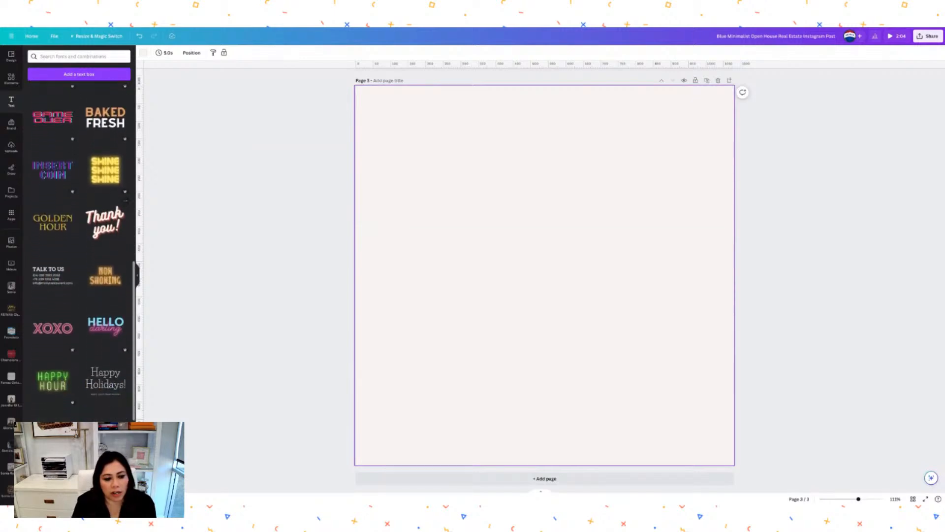
pyautogui.scroll(-5, 103, 387)
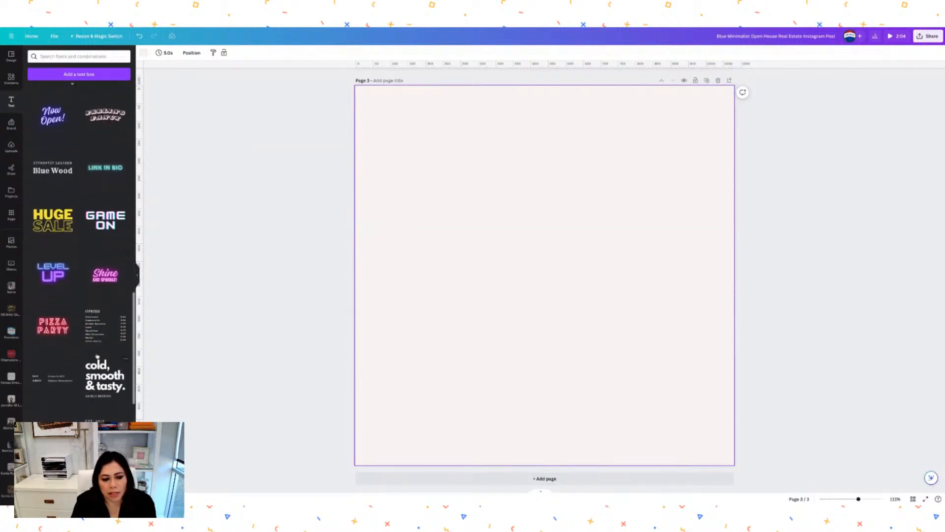
pyautogui.scroll(-5, 104, 386)
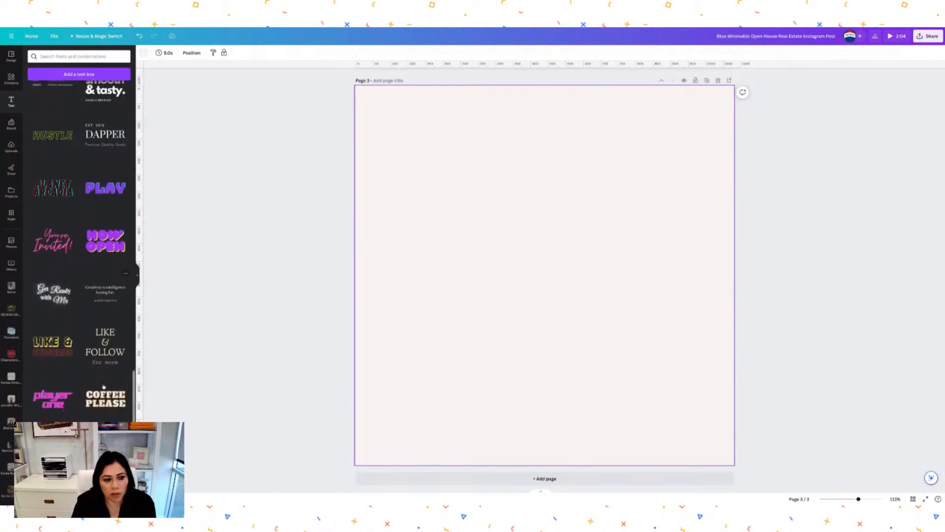
pyautogui.scroll(-3, 79, 260)
pyautogui.scroll(6, 79, 260)
pyautogui.scroll(10, 65, 236)
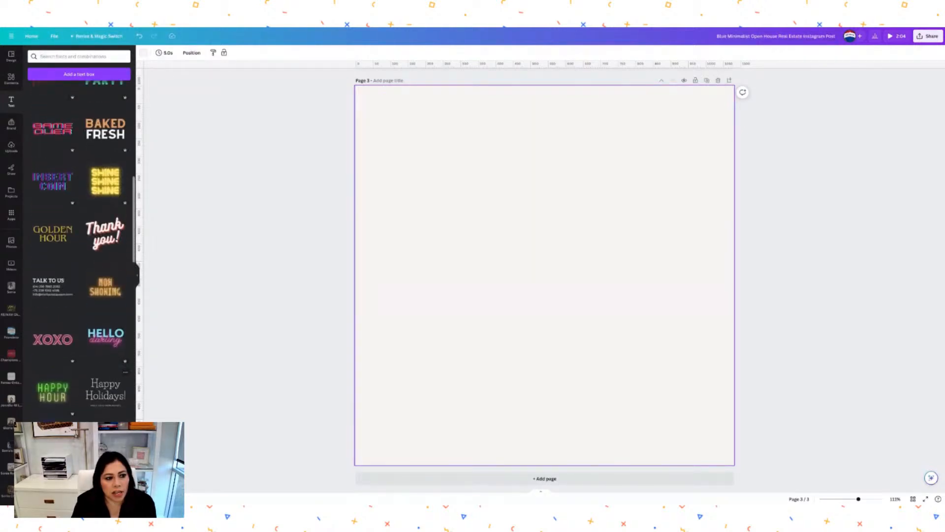
pyautogui.scroll(5, 65, 236)
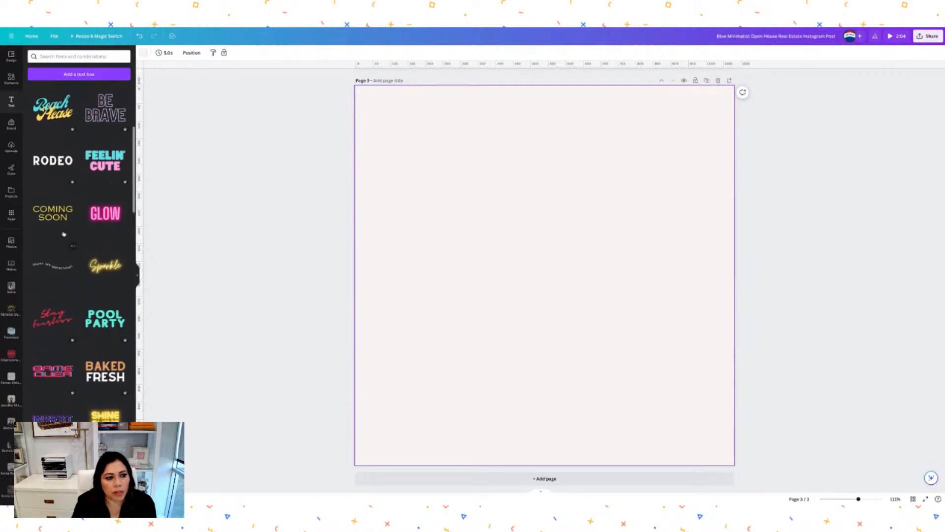
pyautogui.click(56, 215)
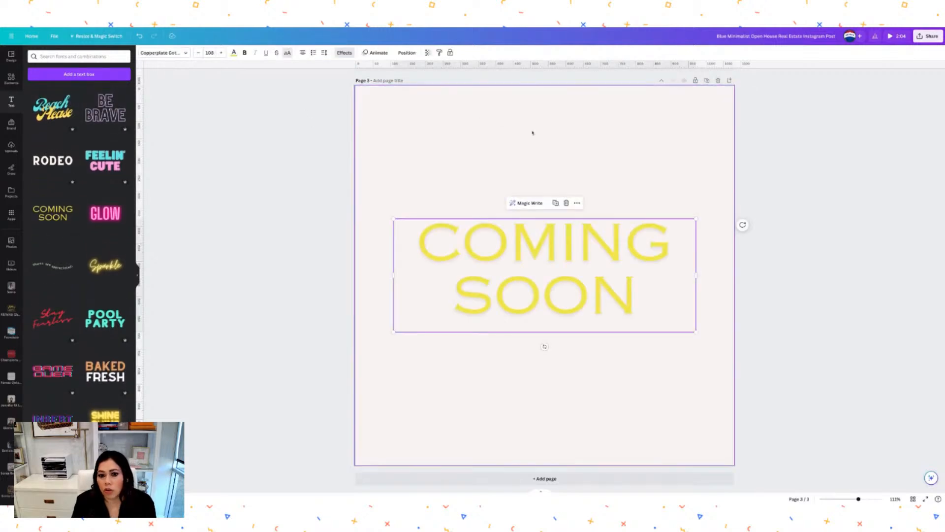
# Drag the COMING SOON text up into the upper part of page 3.
pyautogui.moveTo(595, 262); pyautogui.dragTo(595, 182)
pyautogui.click(831, 224)
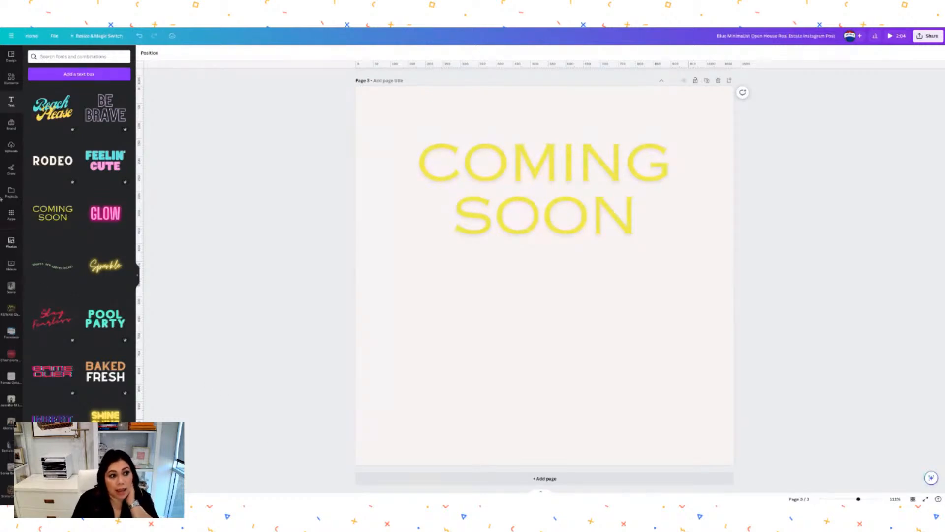
# Place the uploaded house-and-garden video onto page 3 as the background.
pyautogui.click(11, 147)
pyautogui.click(81, 103)
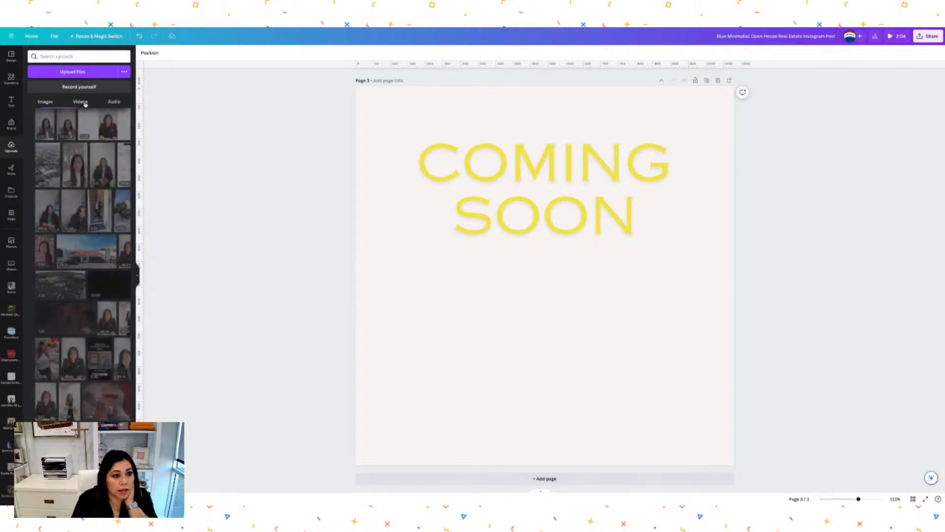
pyautogui.scroll(-6, 113, 271)
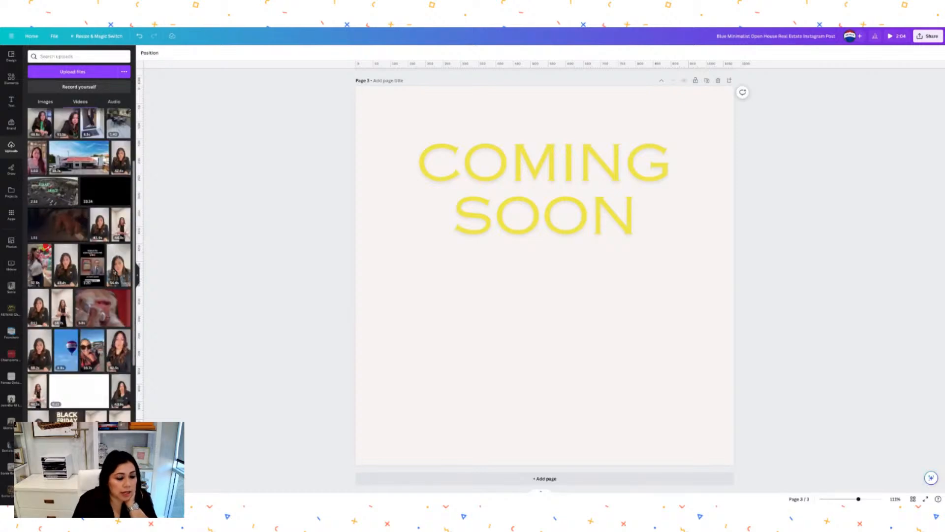
pyautogui.scroll(-3, 84, 249)
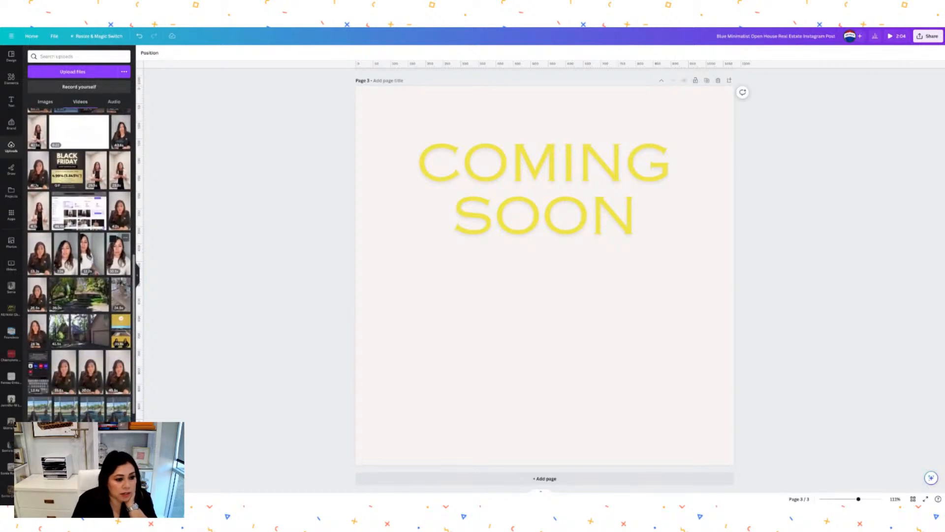
pyautogui.moveTo(84, 249); pyautogui.dragTo(592, 338)
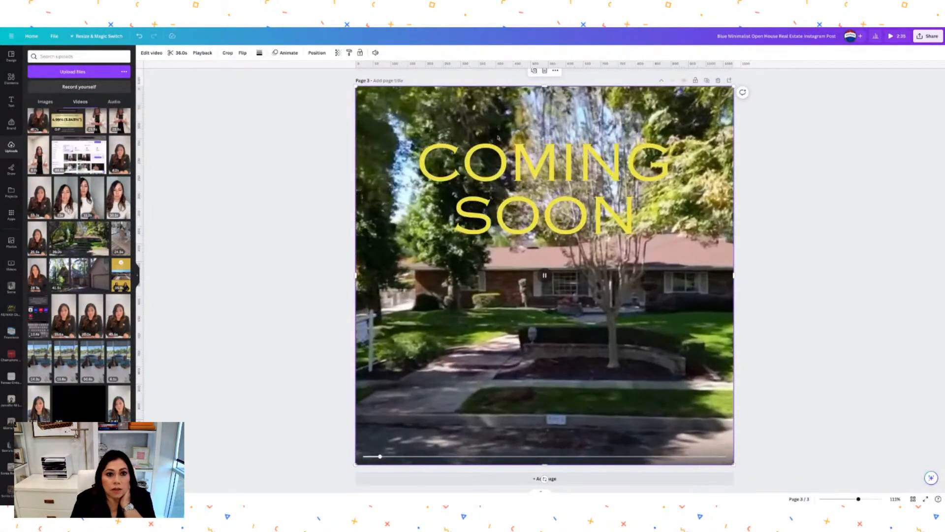
# Mute the background video and move the COMING SOON text down to mid-page.
pyautogui.click(376, 53)
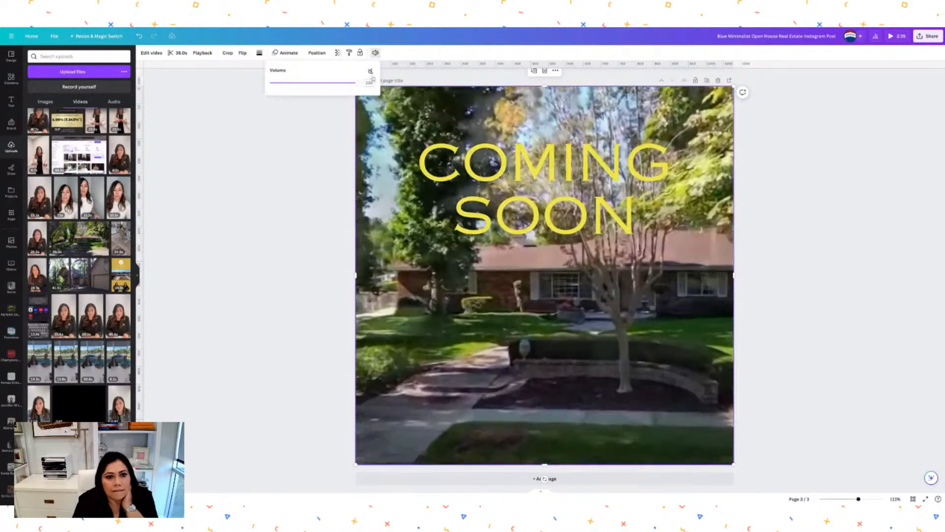
pyautogui.click(370, 72)
pyautogui.click(806, 209)
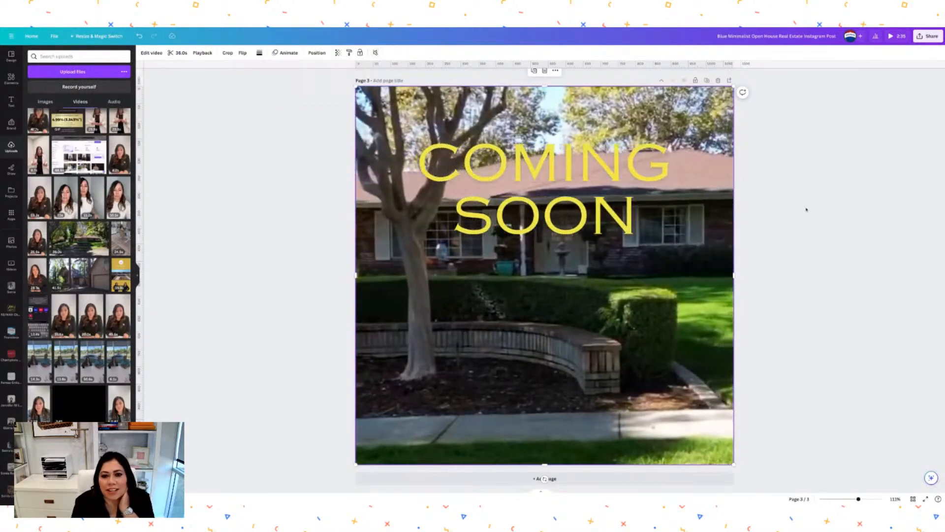
pyautogui.moveTo(571, 141); pyautogui.dragTo(571, 220)
pyautogui.click(839, 209)
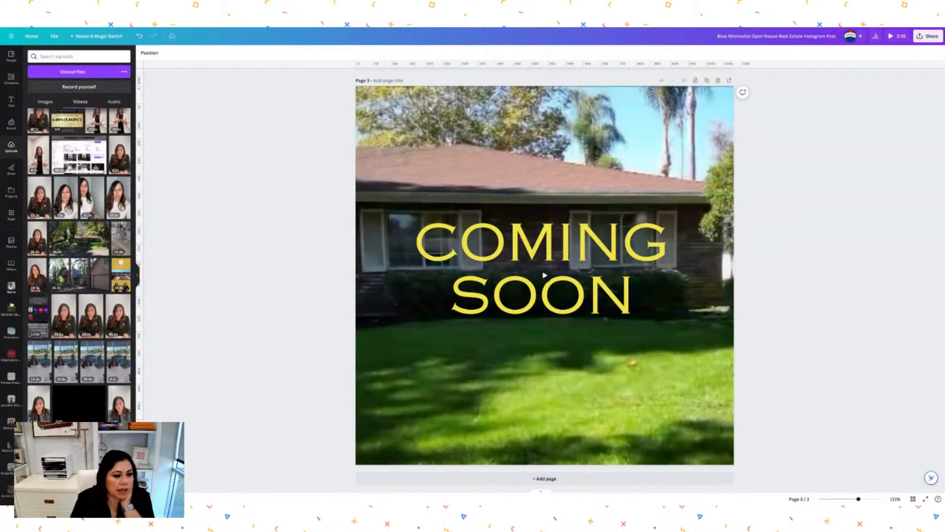
pyautogui.scroll(-2, 11, 418)
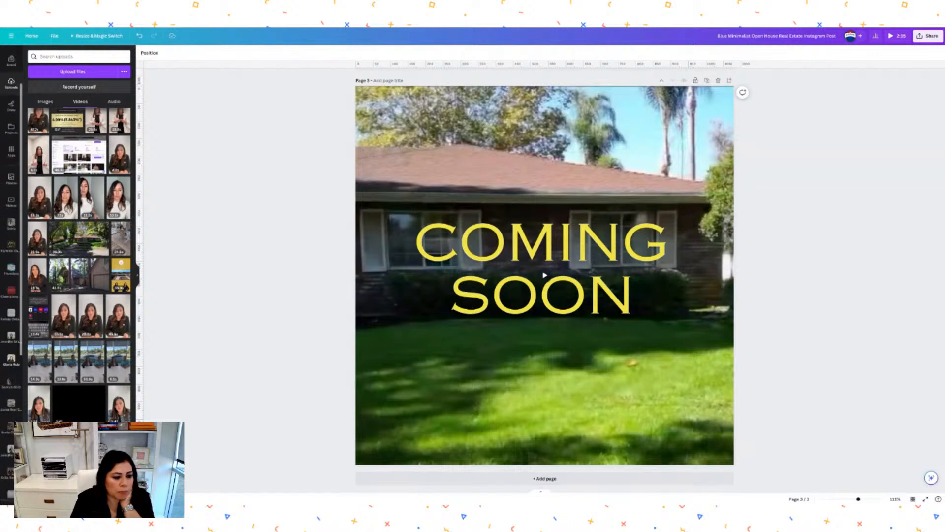
pyautogui.scroll(-1, 11, 394)
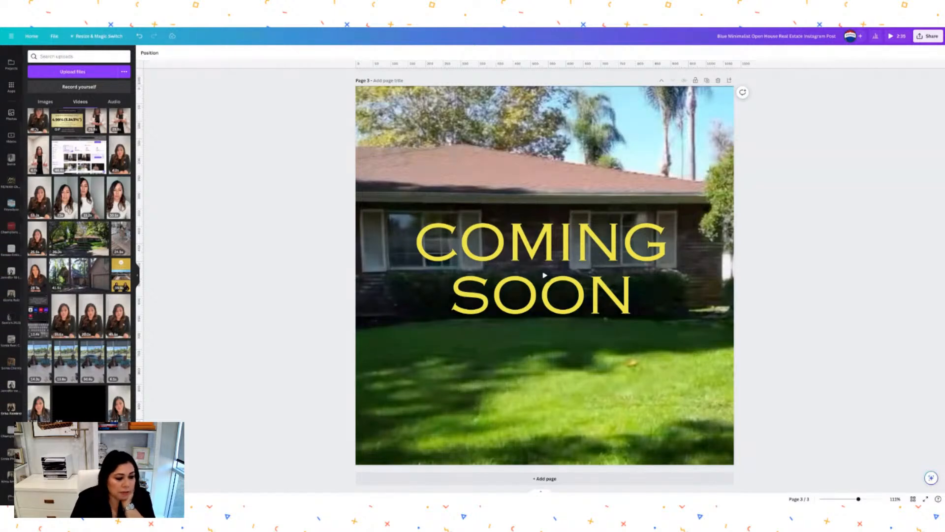
# Add the agent's full-length photo from her folder and apply BG Remover to it.
pyautogui.click(12, 408)
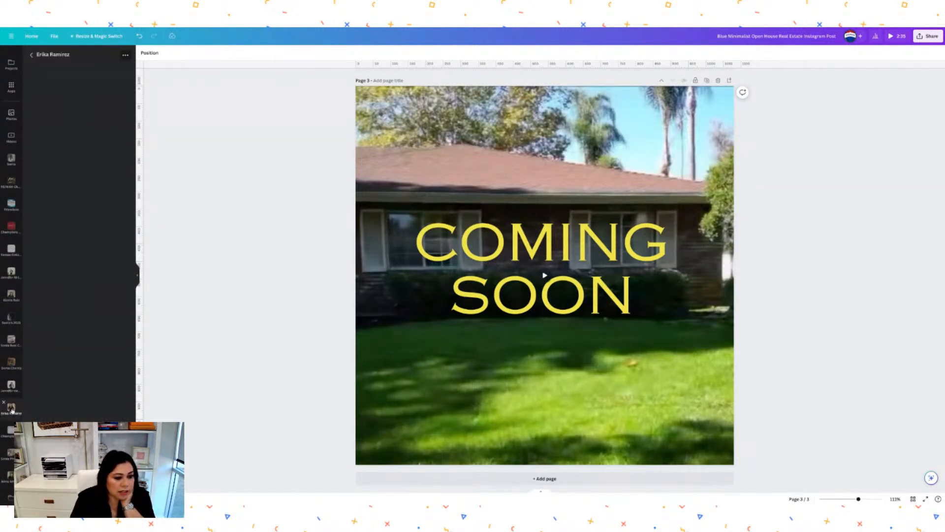
pyautogui.click(102, 114)
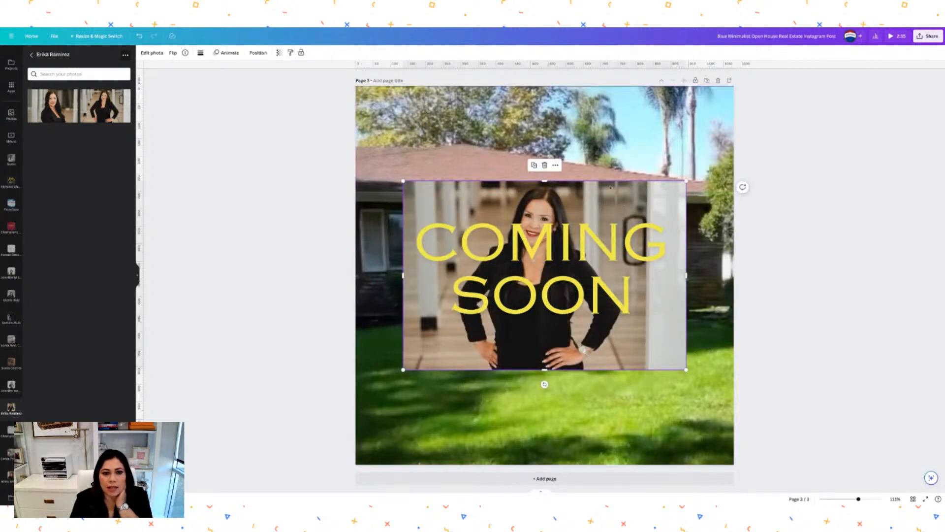
pyautogui.click(152, 52)
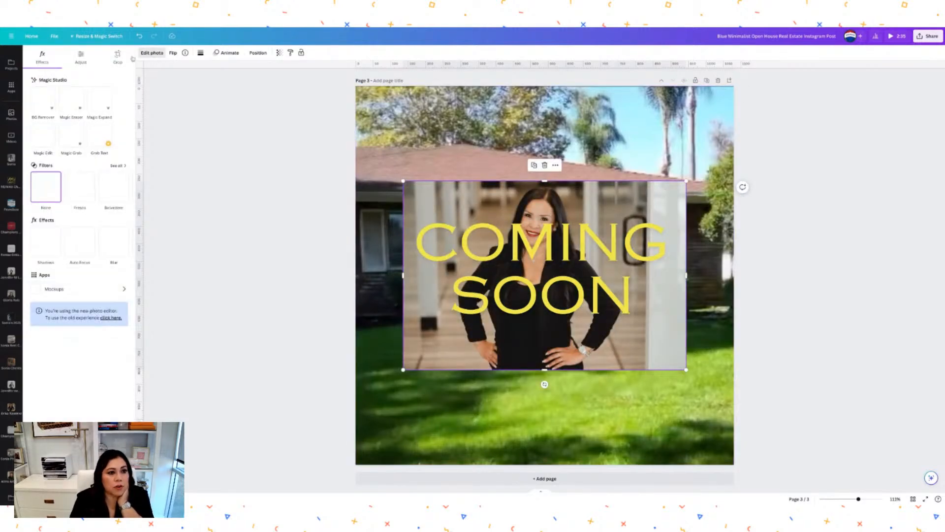
pyautogui.click(48, 106)
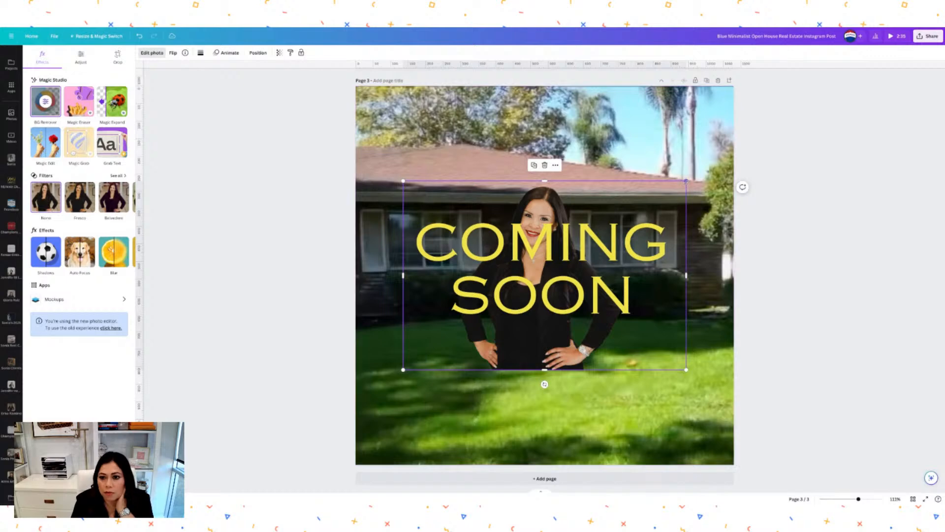
# Resize the agent cut-out and move it onto the lawn at the lower right.
pyautogui.moveTo(685, 181); pyautogui.dragTo(528, 287)
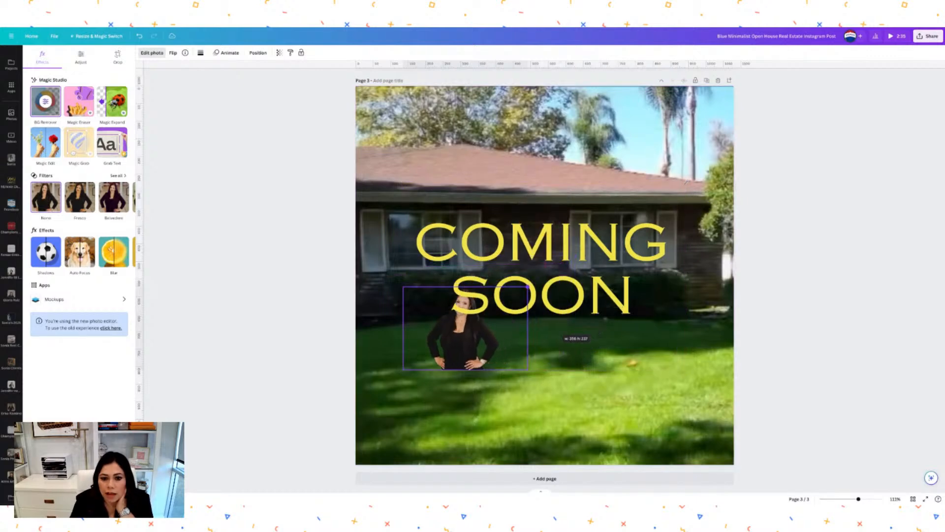
pyautogui.moveTo(487, 360); pyautogui.dragTo(690, 448)
pyautogui.moveTo(568, 247); pyautogui.dragTo(587, 342)
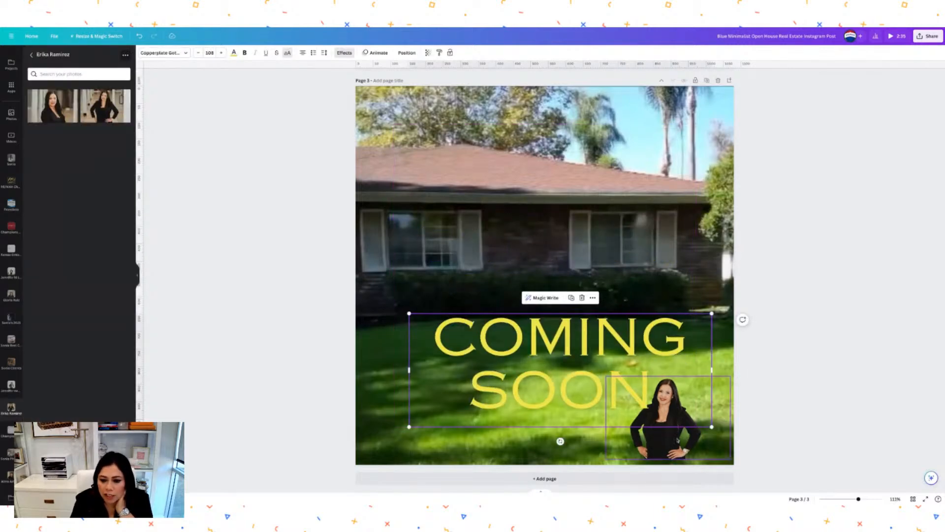
pyautogui.click(696, 433)
pyautogui.moveTo(696, 434); pyautogui.dragTo(659, 281)
pyautogui.moveTo(622, 342); pyautogui.dragTo(606, 383)
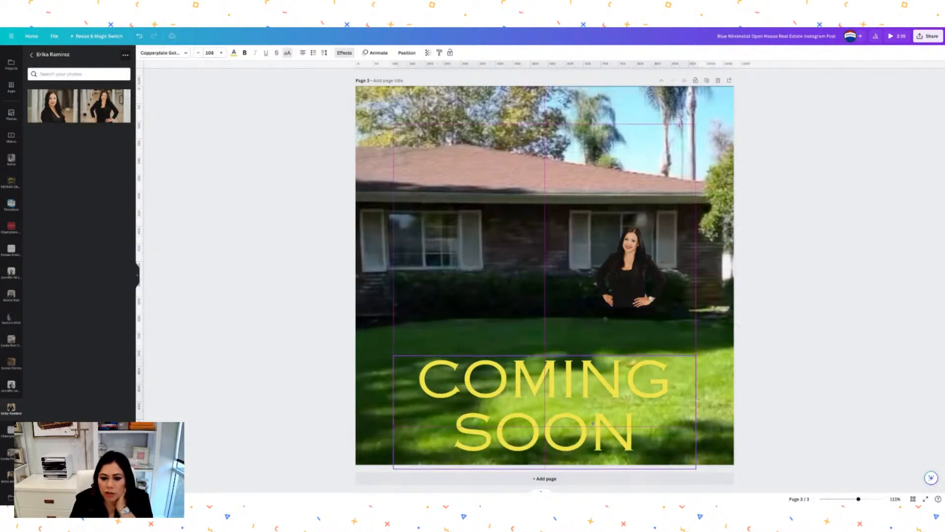
pyautogui.moveTo(621, 227); pyautogui.dragTo(645, 285)
pyautogui.click(745, 288)
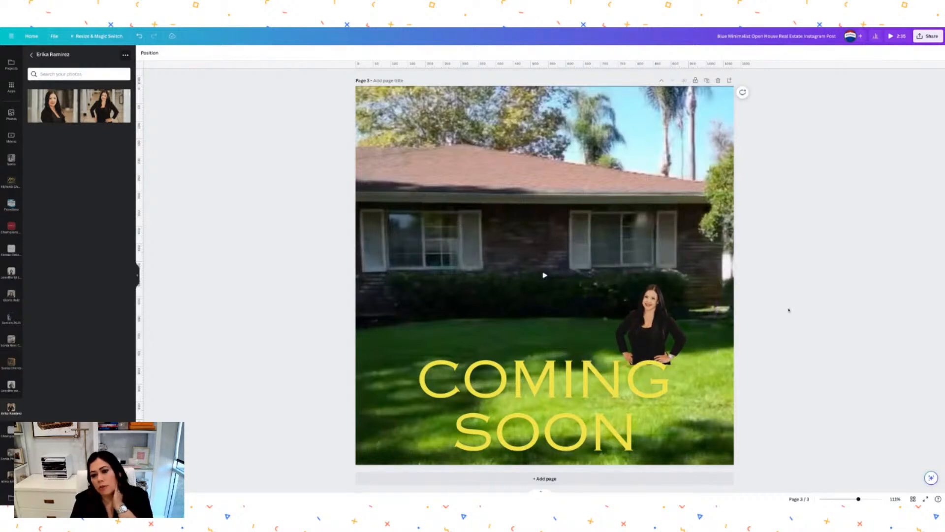
pyautogui.moveTo(649, 320); pyautogui.dragTo(670, 329)
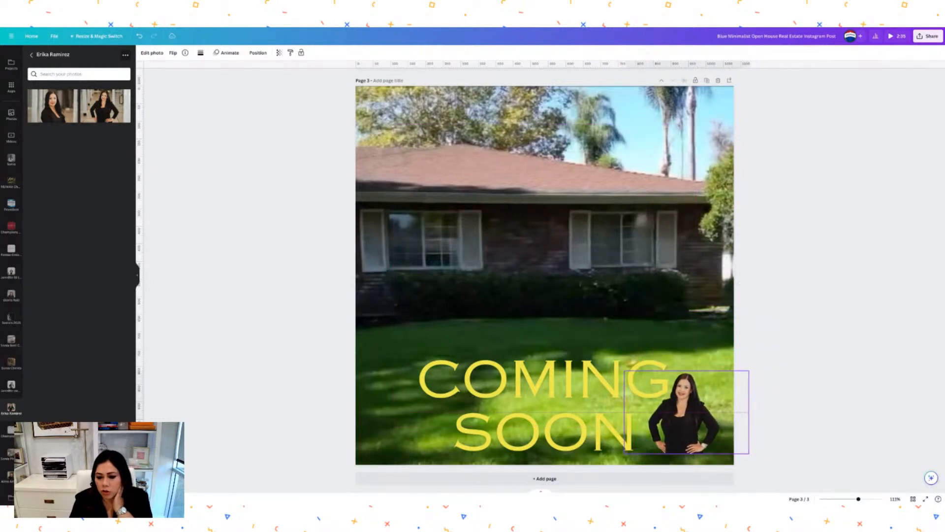
# Raise COMING SOON, enlarge the agent cut-out slightly, and nudge the text left.
pyautogui.click(820, 385)
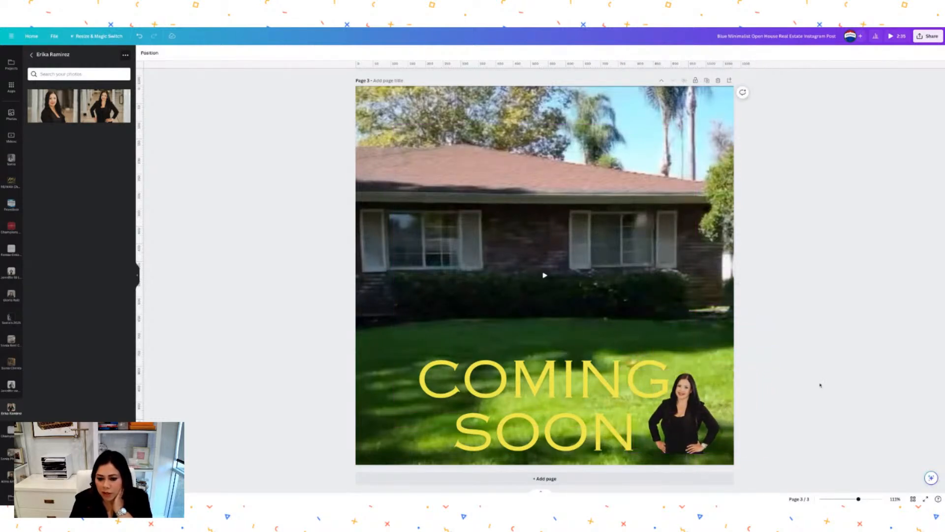
pyautogui.moveTo(578, 433); pyautogui.dragTo(556, 397)
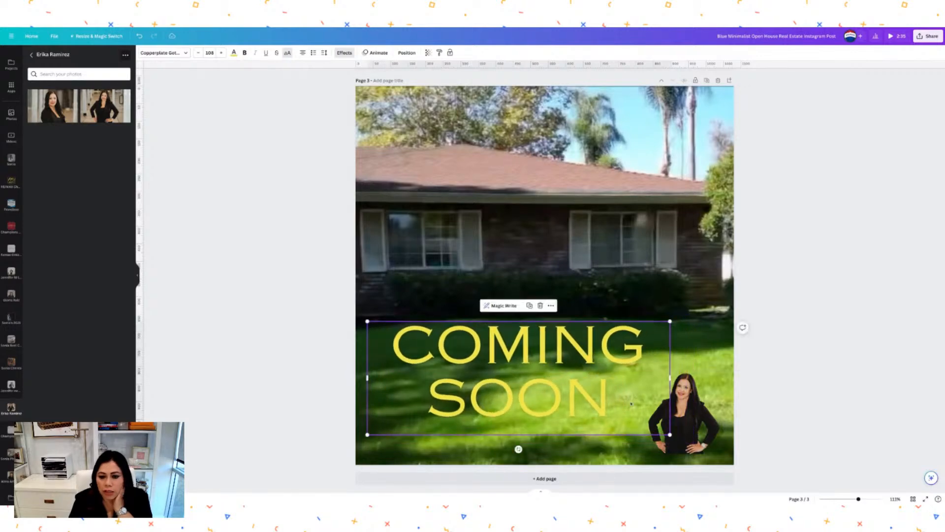
pyautogui.moveTo(689, 418)
pyautogui.mouseDown()
pyautogui.moveTo(680, 375)
pyautogui.moveTo(691, 425)
pyautogui.mouseUp()
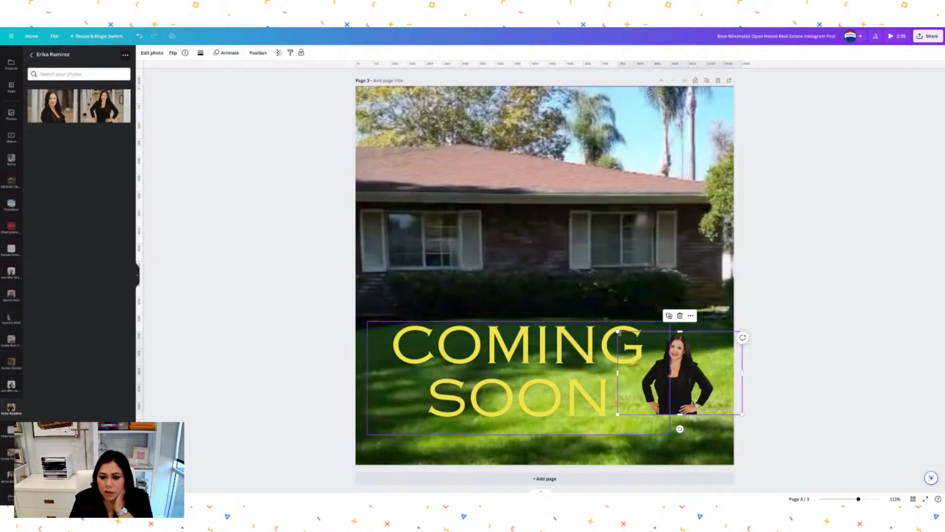
pyautogui.moveTo(618, 331); pyautogui.dragTo(589, 312)
pyautogui.moveTo(653, 363); pyautogui.dragTo(665, 372)
pyautogui.click(834, 323)
pyautogui.click(553, 387)
pyautogui.moveTo(554, 387); pyautogui.dragTo(551, 388)
pyautogui.click(796, 301)
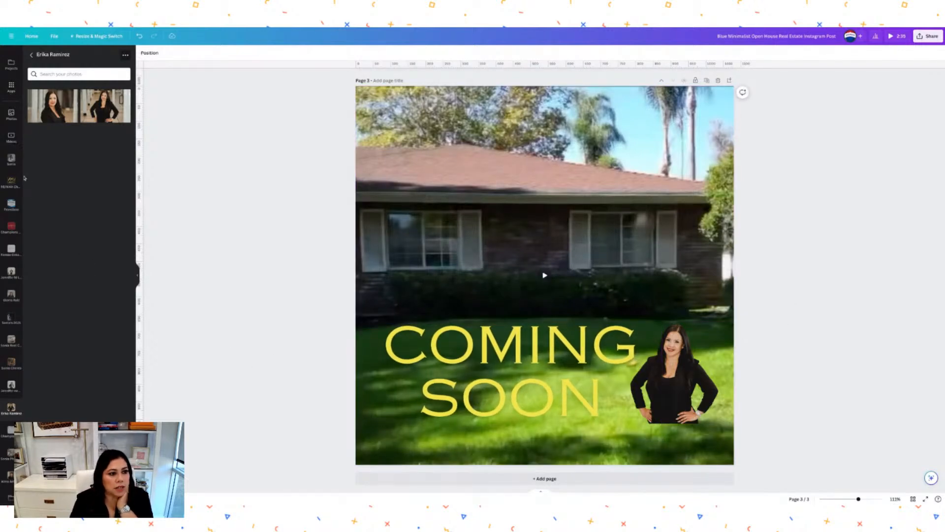
pyautogui.scroll(3, 12, 135)
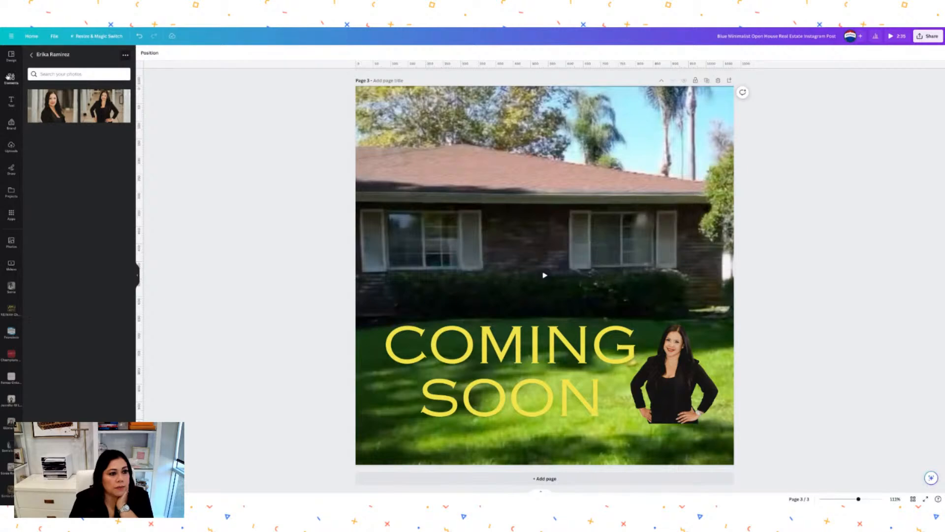
# Search Elements for 'Square' and add the grey square shape.
pyautogui.click(10, 77)
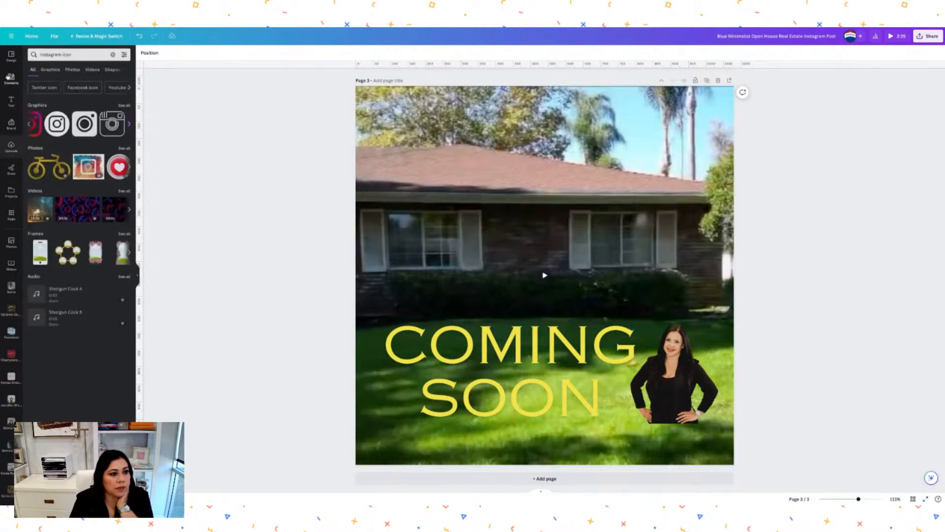
pyautogui.doubleClick(72, 56)
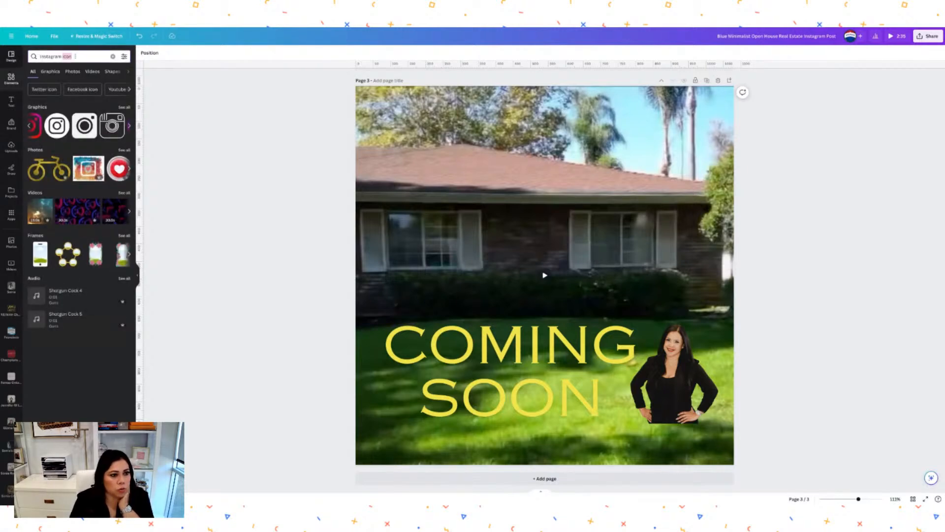
pyautogui.write('square')
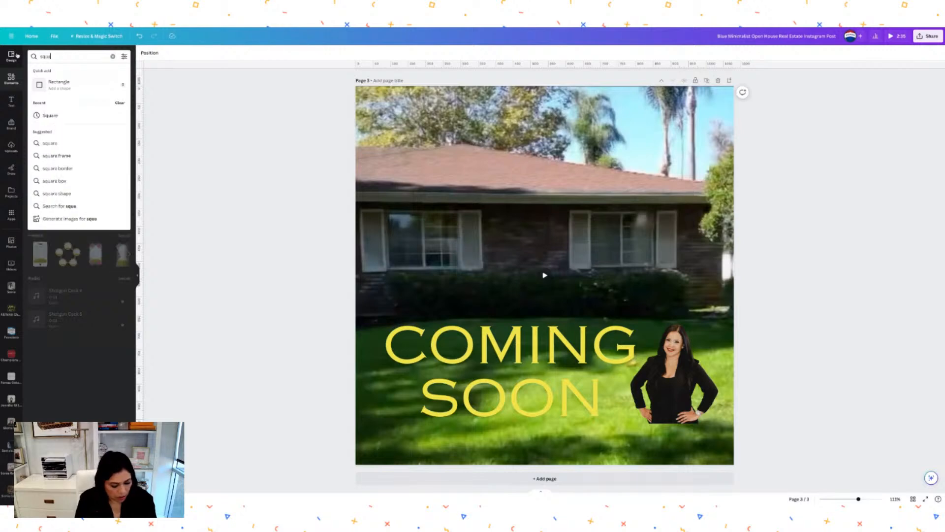
pyautogui.click(50, 117)
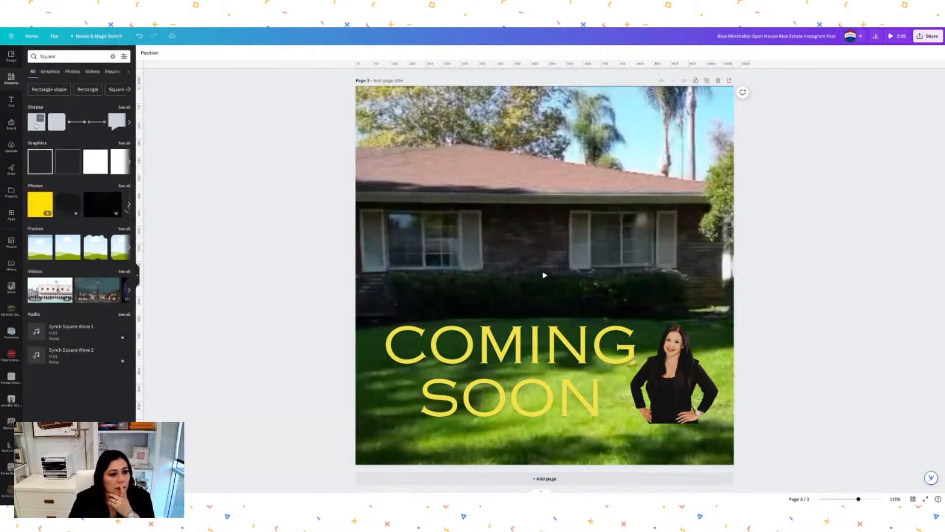
pyautogui.click(36, 122)
# Reshape the grey square into a full-width strip along the page bottom.
pyautogui.moveTo(545, 218); pyautogui.dragTo(545, 261)
pyautogui.moveTo(527, 296); pyautogui.dragTo(410, 449)
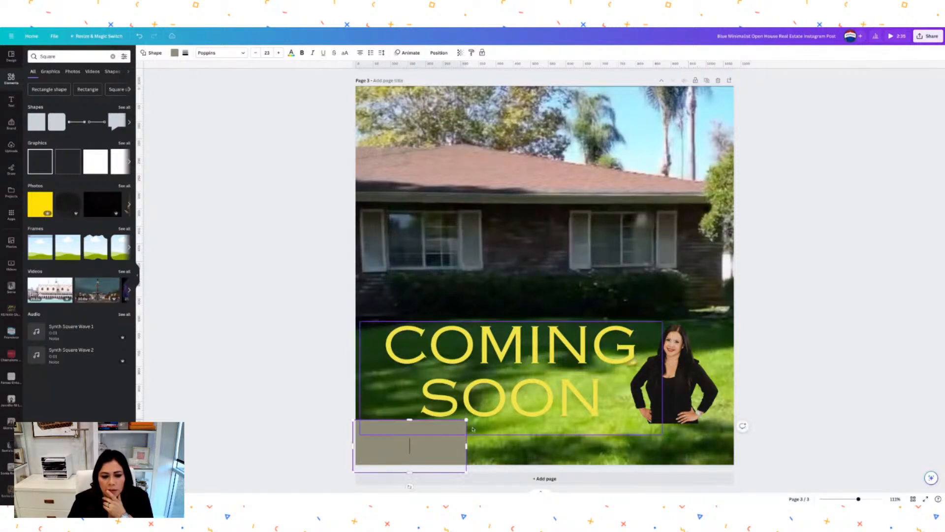
pyautogui.moveTo(467, 446); pyautogui.dragTo(753, 393)
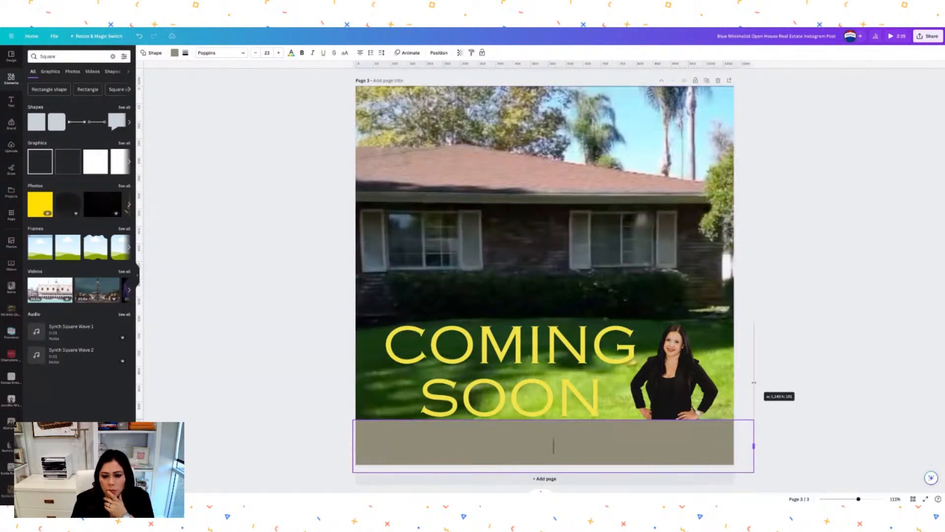
pyautogui.click(817, 306)
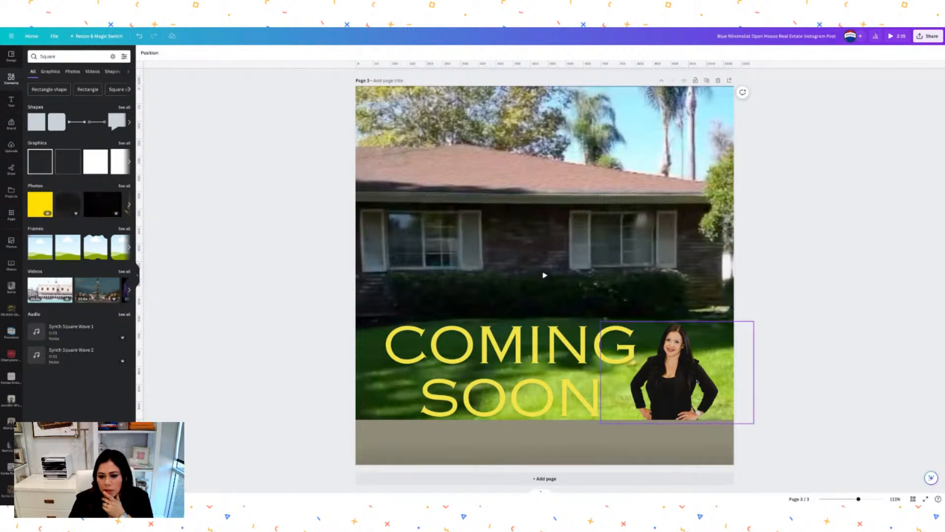
# Nudge the agent's photo slightly right, then bring up the strip's colour choices.
pyautogui.click(683, 389)
pyautogui.press('Right')
pyautogui.press('Right')
pyautogui.press('Right')
pyautogui.press('Right')
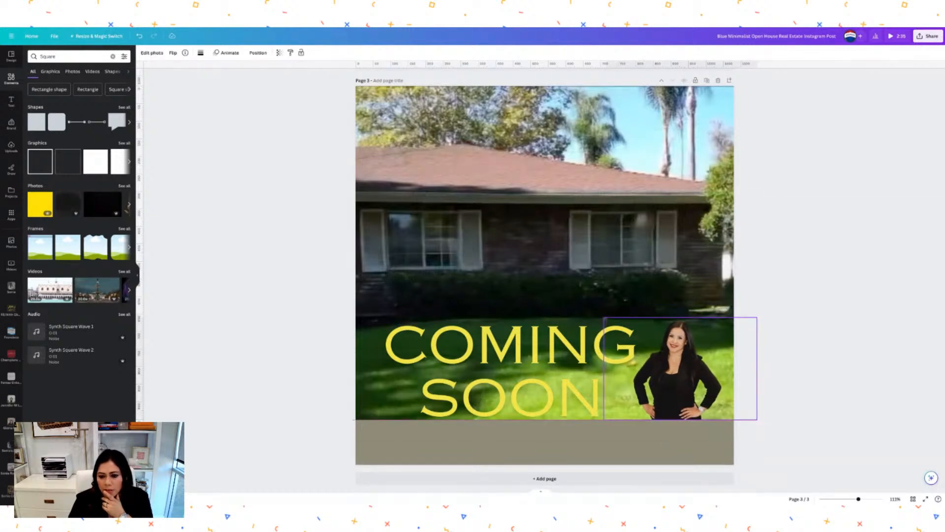
pyautogui.click(839, 342)
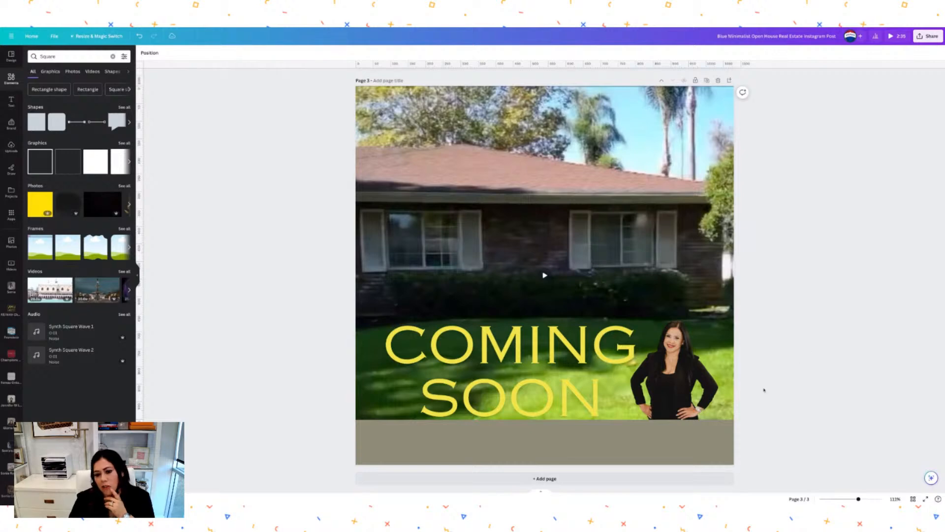
pyautogui.click(690, 438)
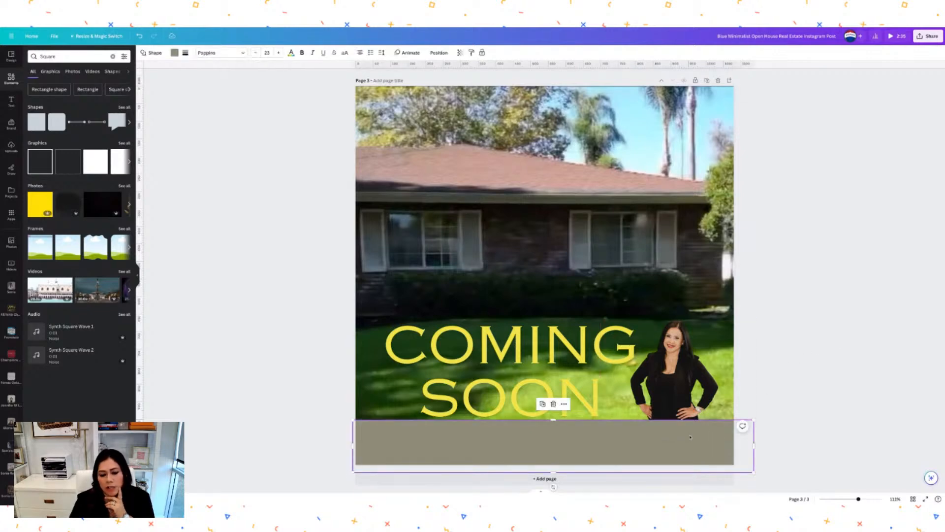
pyautogui.click(175, 53)
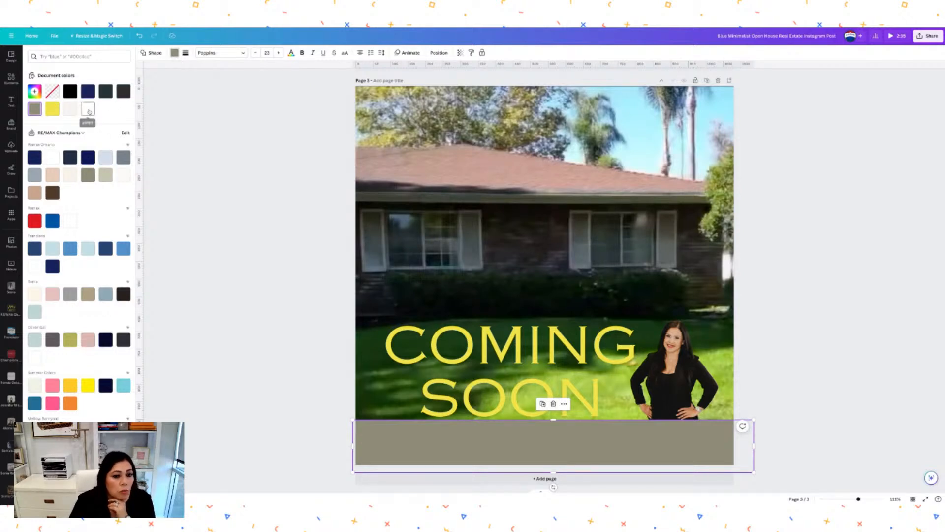
# Colour the bottom strip red after trying white, navy and yellow.
pyautogui.click(88, 109)
pyautogui.click(88, 91)
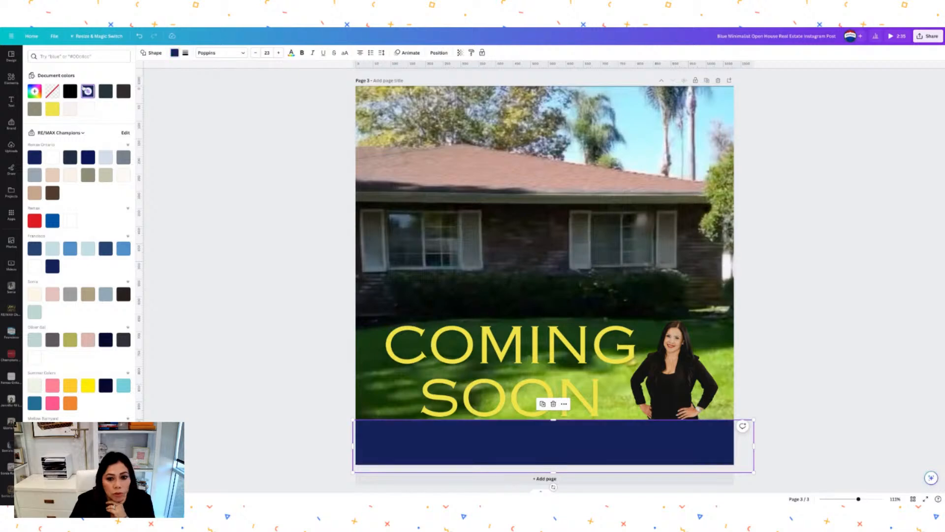
pyautogui.click(52, 109)
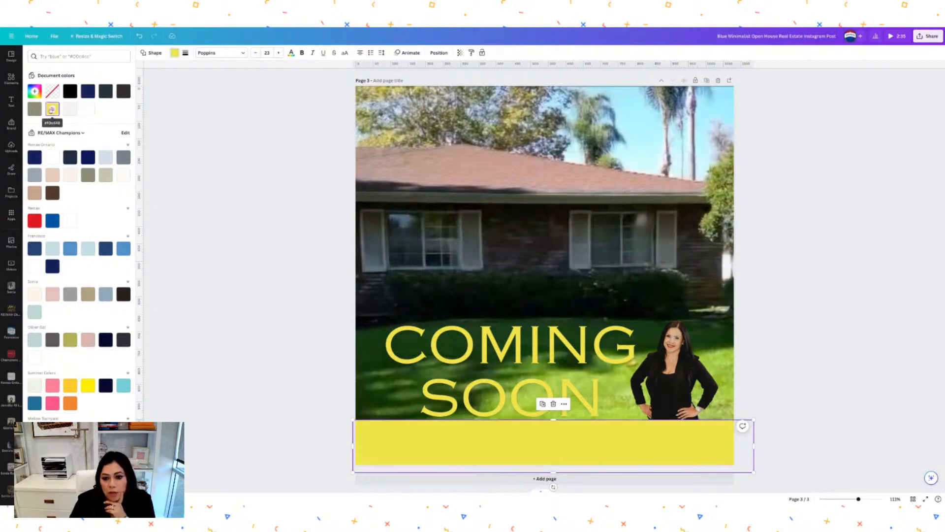
pyautogui.click(35, 220)
# Turn the COMING SOON text red.
pyautogui.click(575, 344)
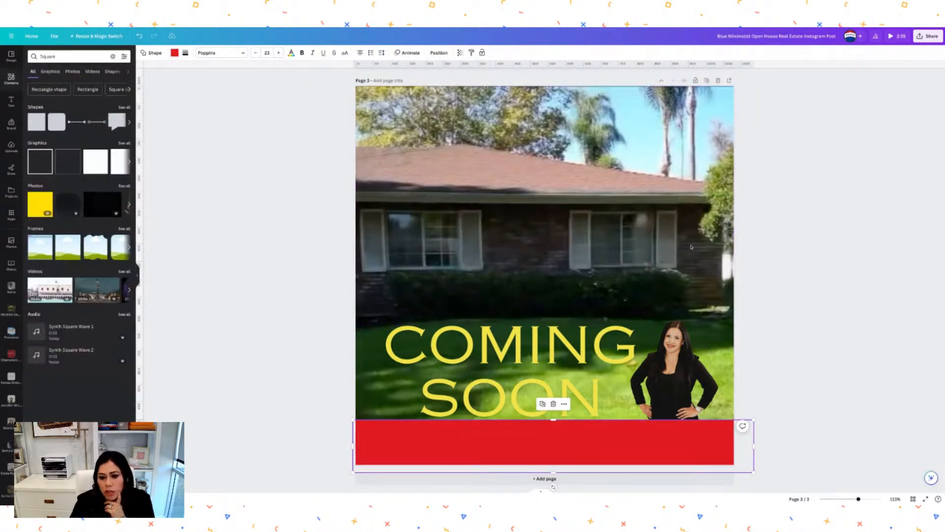
pyautogui.click(234, 53)
pyautogui.click(124, 91)
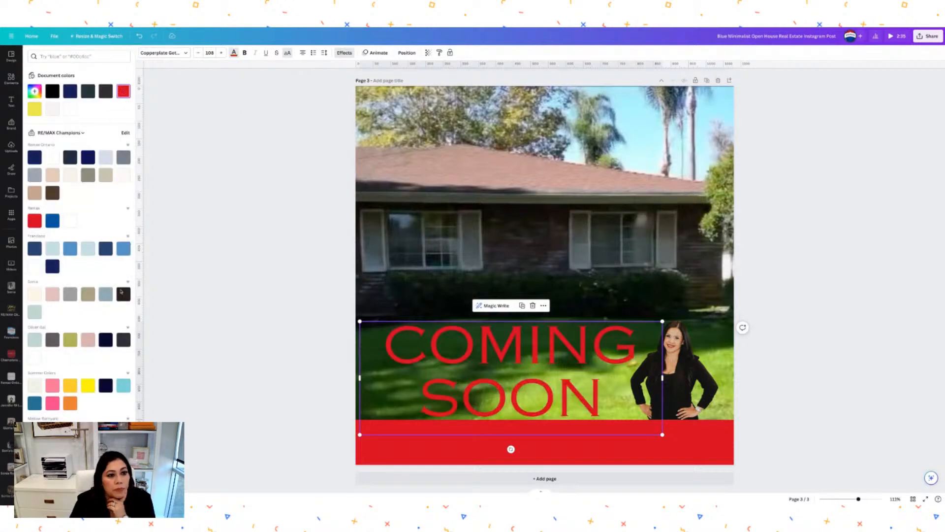
# Try blue on the text, then make the bottom strip beige.
pyautogui.click(53, 221)
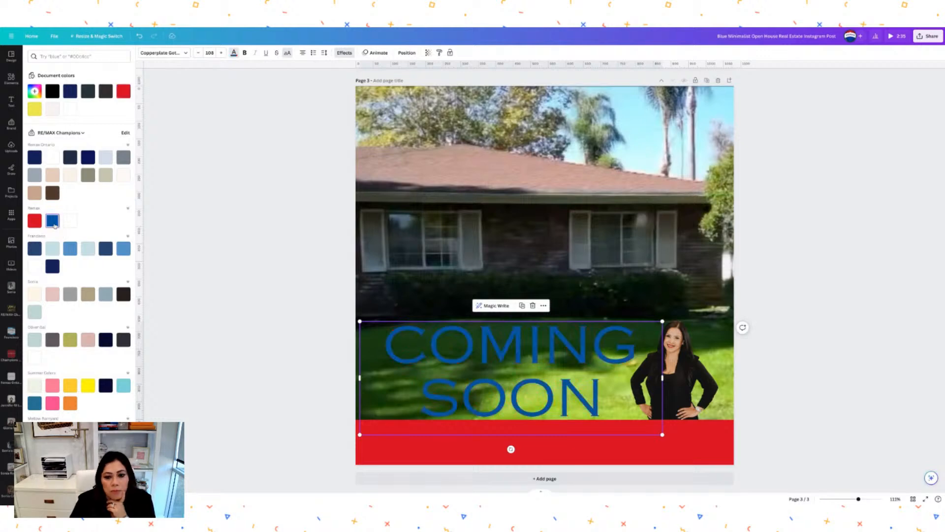
pyautogui.click(560, 443)
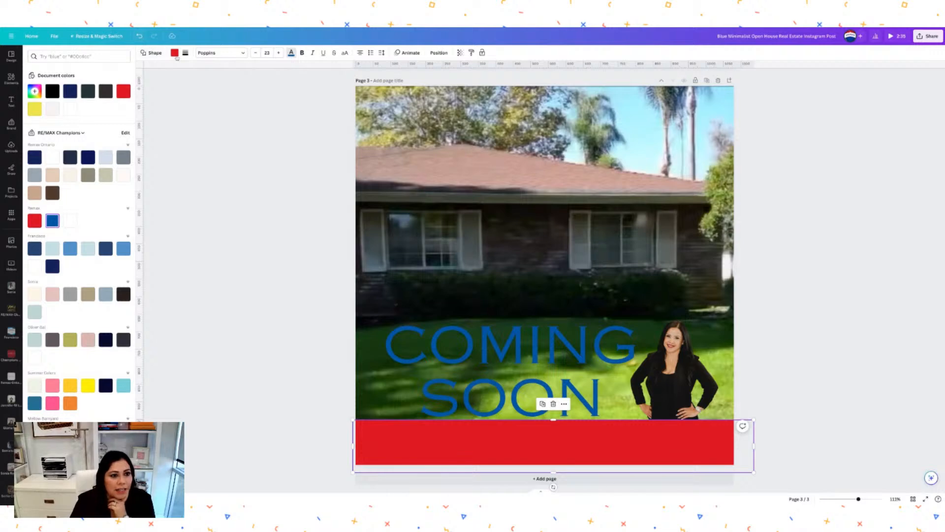
pyautogui.click(52, 222)
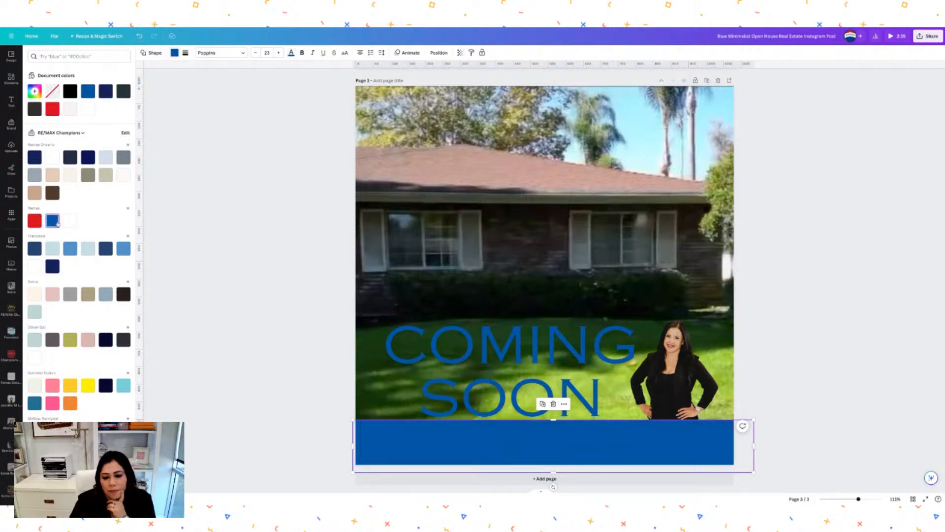
pyautogui.click(87, 108)
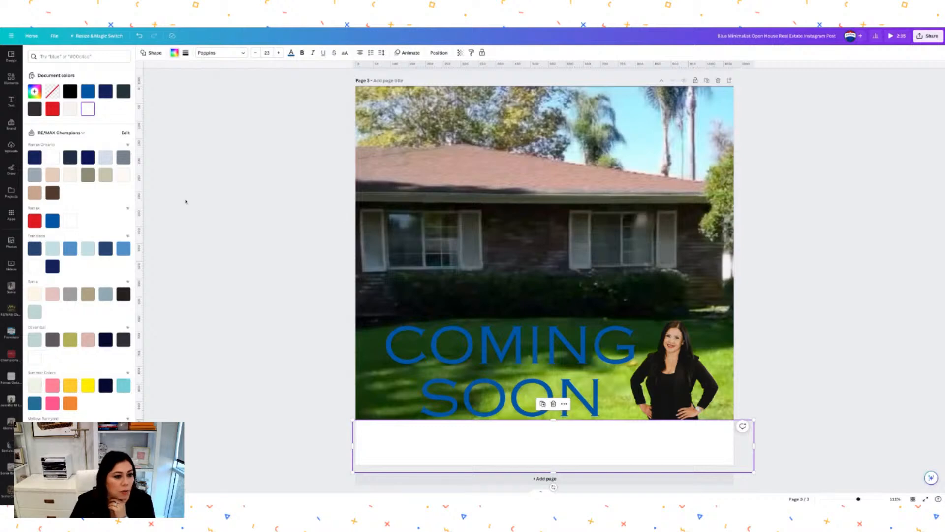
pyautogui.click(105, 175)
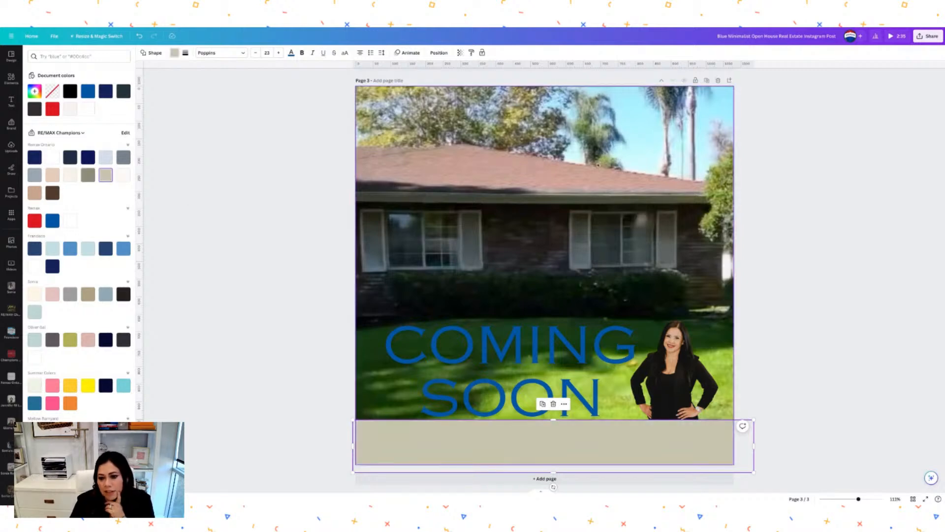
# Make the COMING SOON text black, shrink it slightly and shift it right.
pyautogui.click(541, 345)
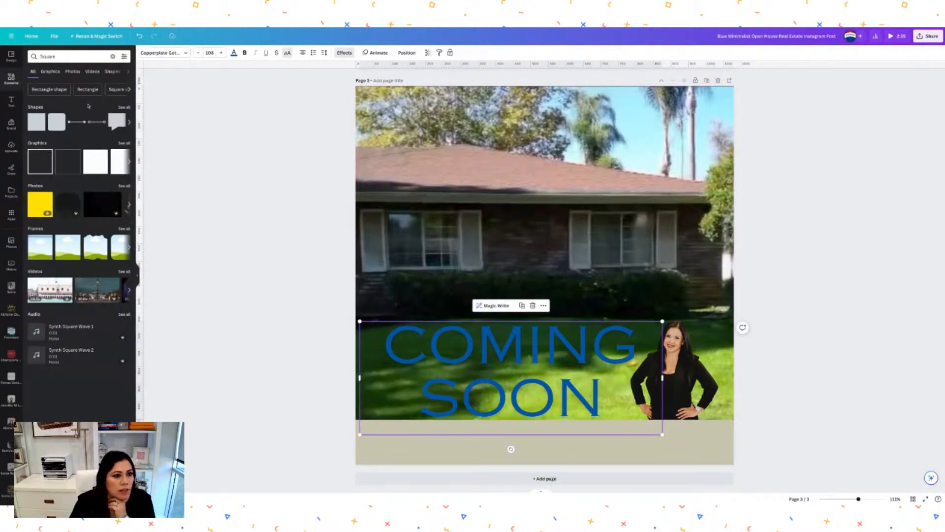
pyautogui.click(234, 52)
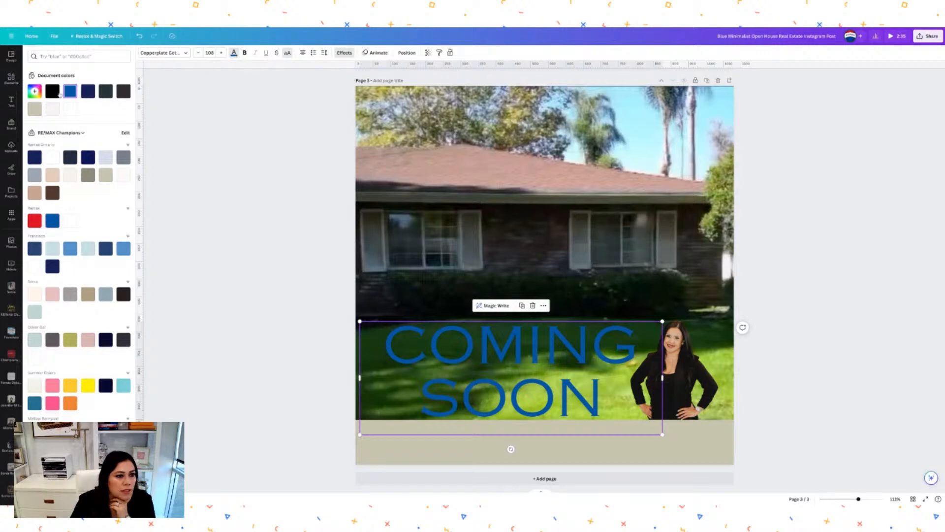
pyautogui.click(54, 93)
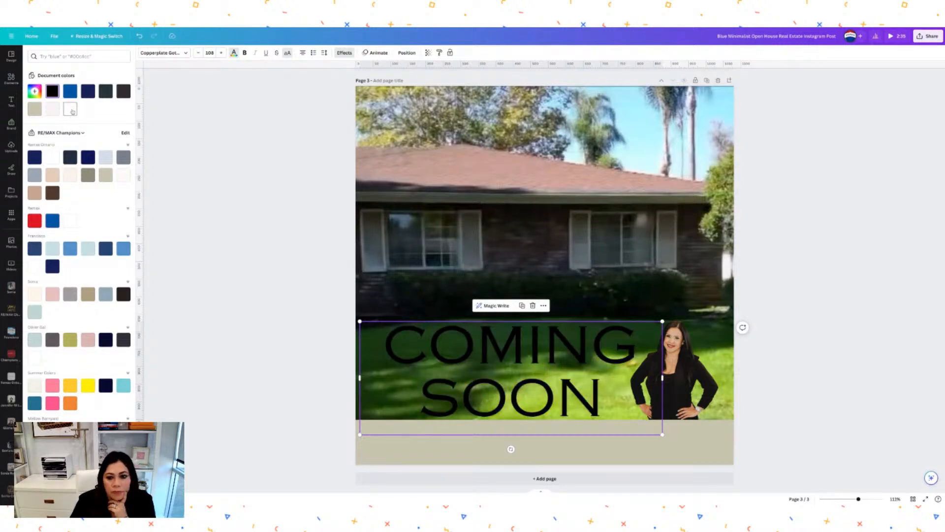
pyautogui.click(71, 110)
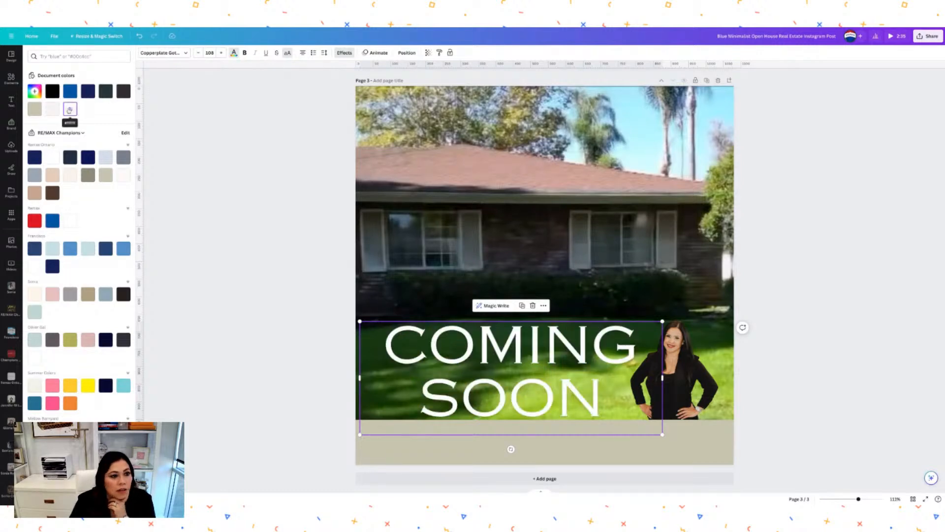
pyautogui.click(52, 91)
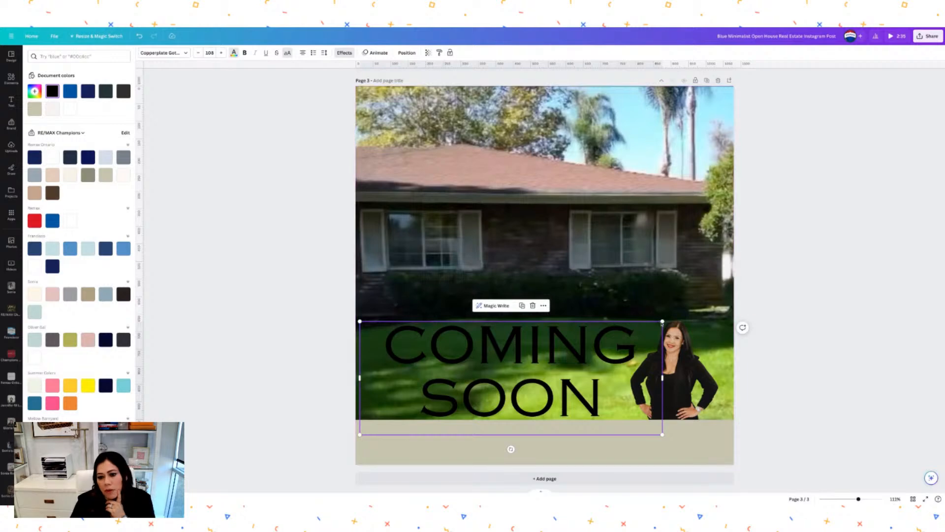
pyautogui.moveTo(662, 321); pyautogui.dragTo(629, 334)
pyautogui.moveTo(539, 379); pyautogui.dragTo(553, 375)
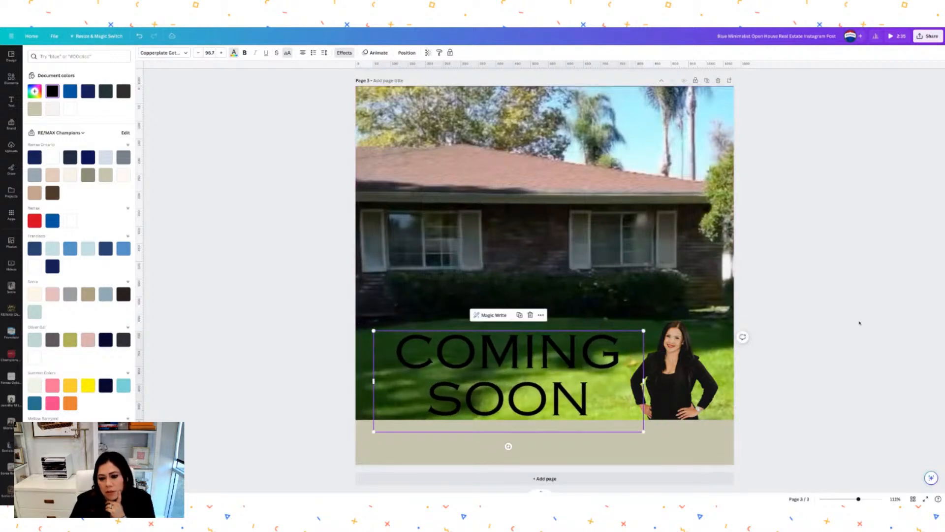
pyautogui.click(858, 325)
pyautogui.click(839, 360)
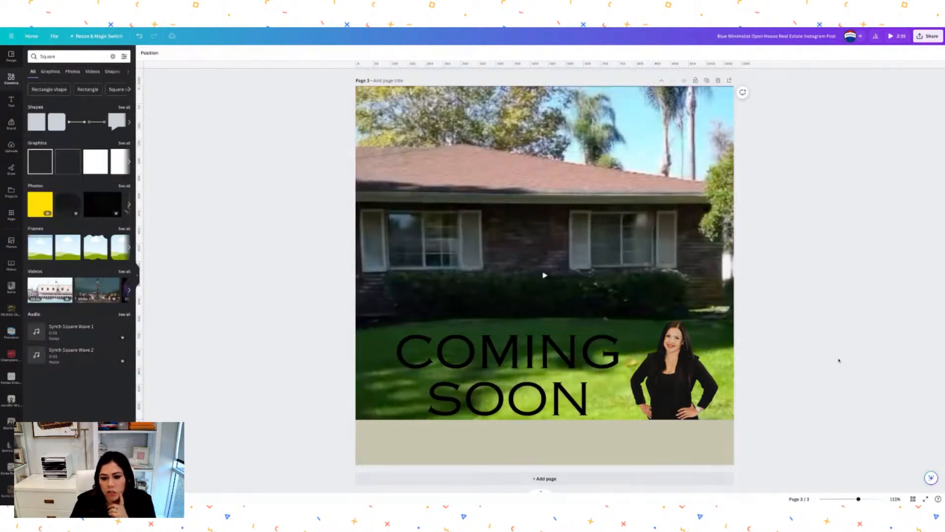
# Recolour the bottom strip a lighter grey.
pyautogui.click(614, 456)
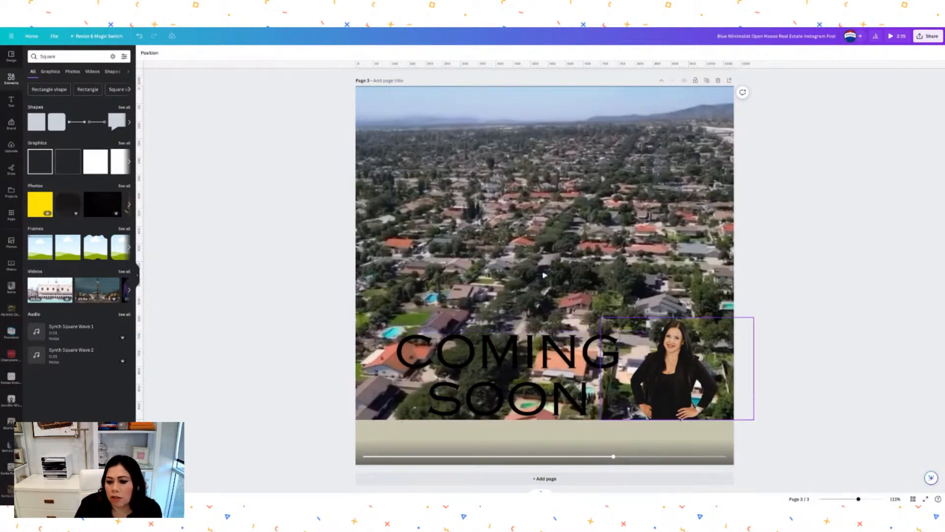
pyautogui.click(692, 437)
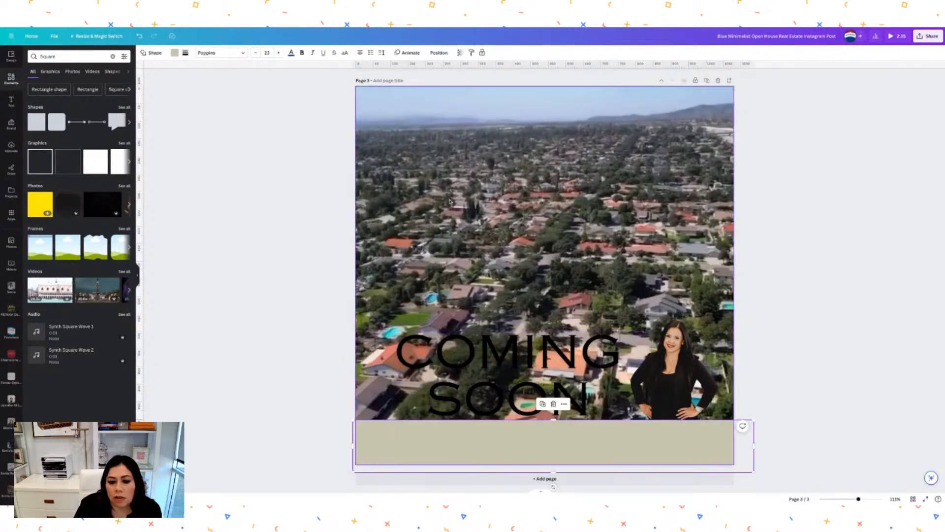
pyautogui.click(174, 53)
pyautogui.click(125, 157)
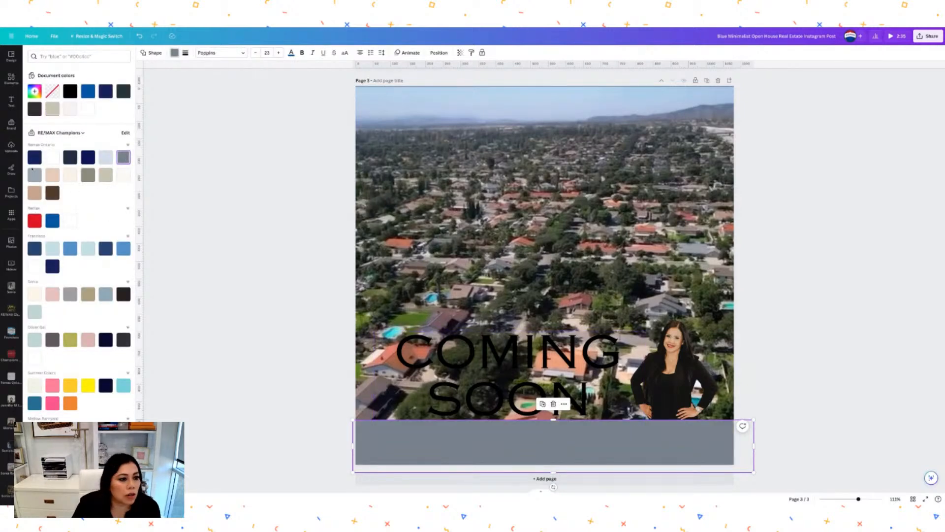
pyautogui.click(33, 173)
# Lower the strip's transparency to about 80 so the video shows through.
pyautogui.doubleClick(574, 441)
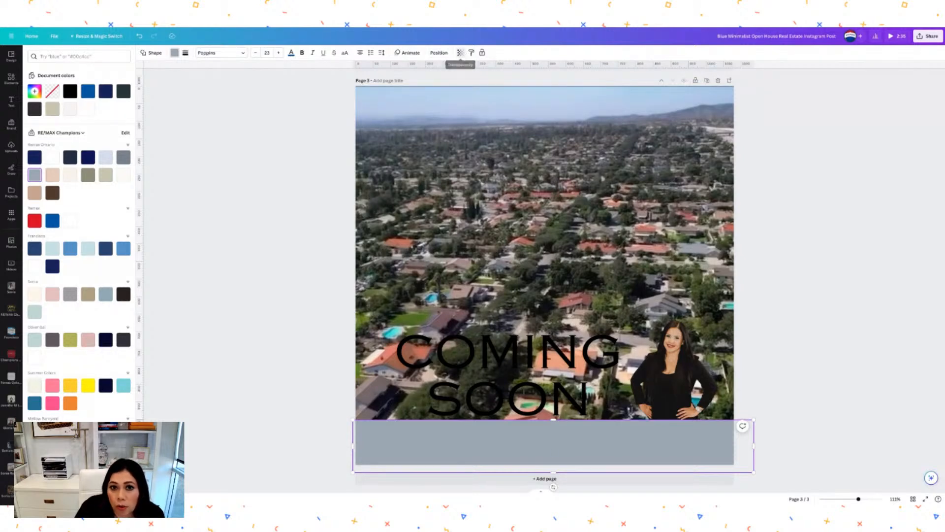
pyautogui.click(460, 53)
pyautogui.moveTo(460, 78)
pyautogui.mouseDown()
pyautogui.moveTo(447, 78)
pyautogui.moveTo(455, 78)
pyautogui.mouseUp()
pyautogui.click(833, 276)
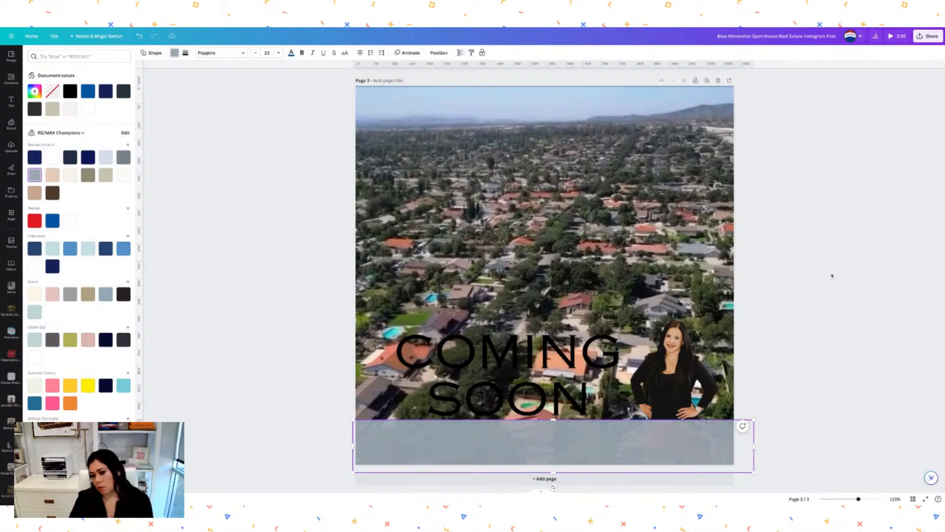
pyautogui.click(833, 276)
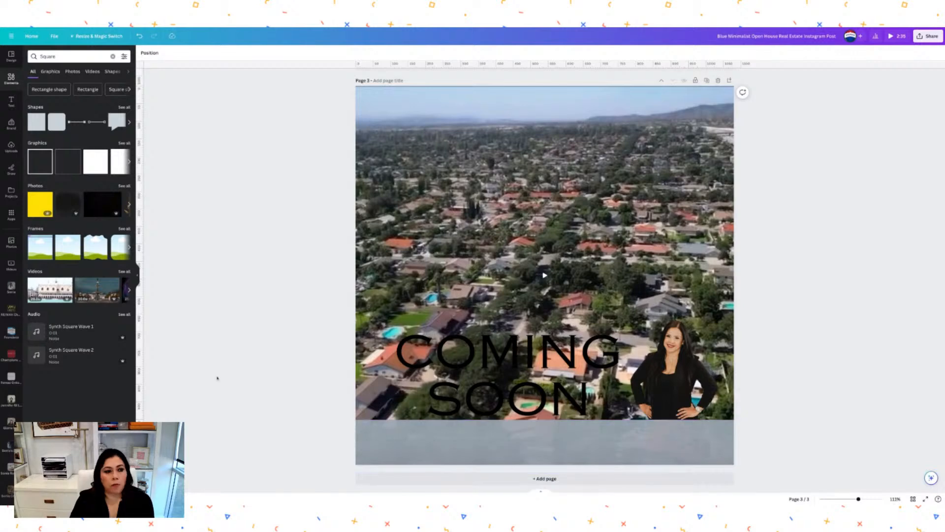
# Add a subheading and replace its placeholder with the property's street address.
pyautogui.click(11, 102)
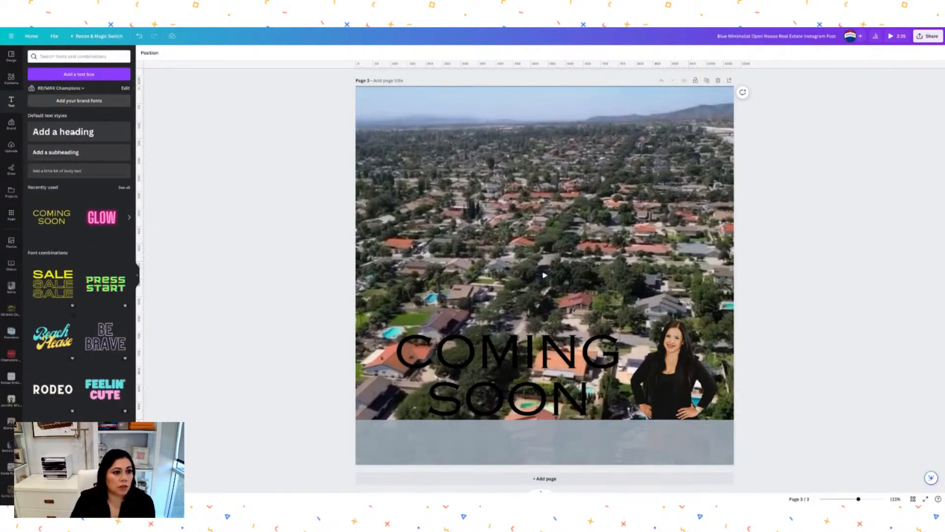
pyautogui.click(56, 152)
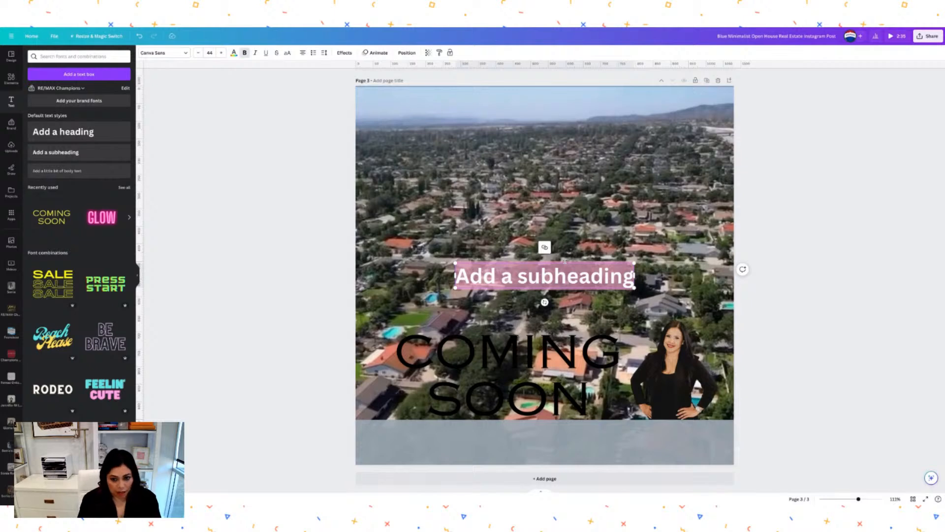
pyautogui.doubleClick(559, 276)
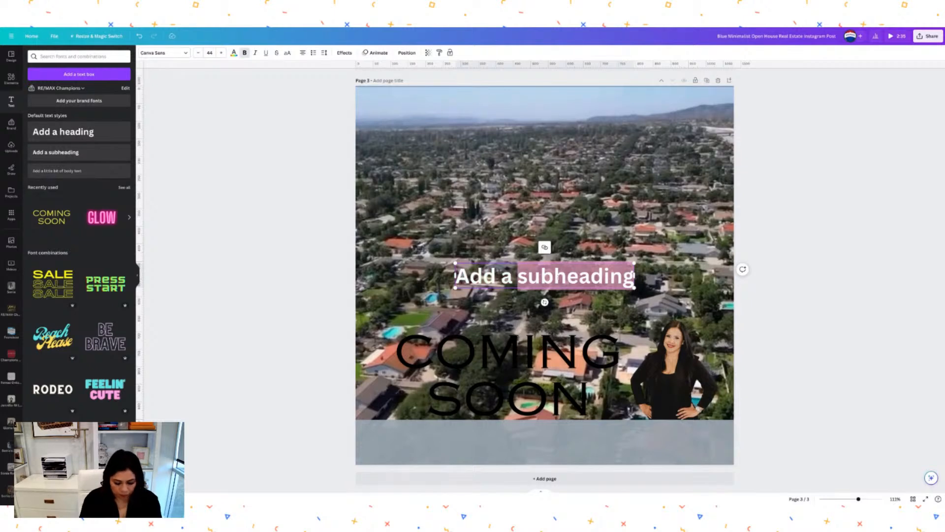
pyautogui.press('BackSpace')
pyautogui.press('BackSpace')
pyautogui.press('BackSpace')
pyautogui.press('BackSpace')
pyautogui.press('BackSpace')
pyautogui.press('BackSpace')
pyautogui.press('BackSpace')
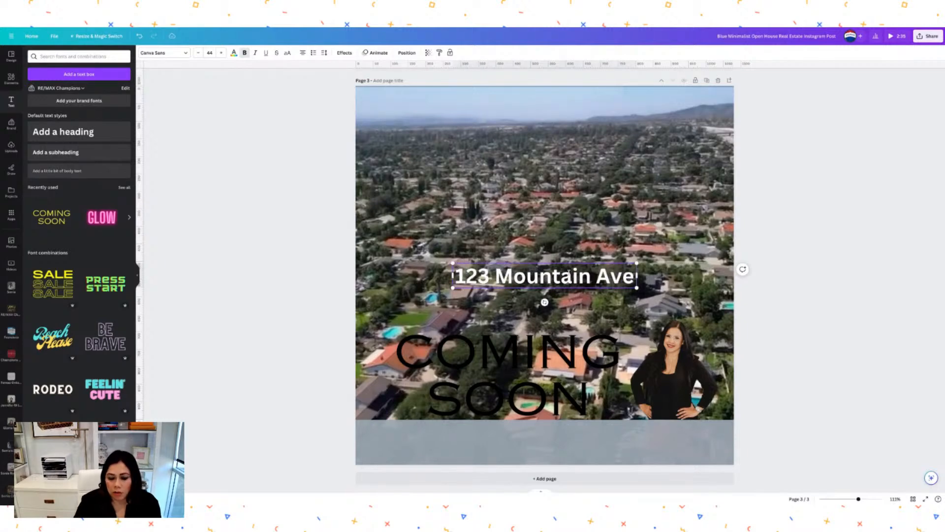
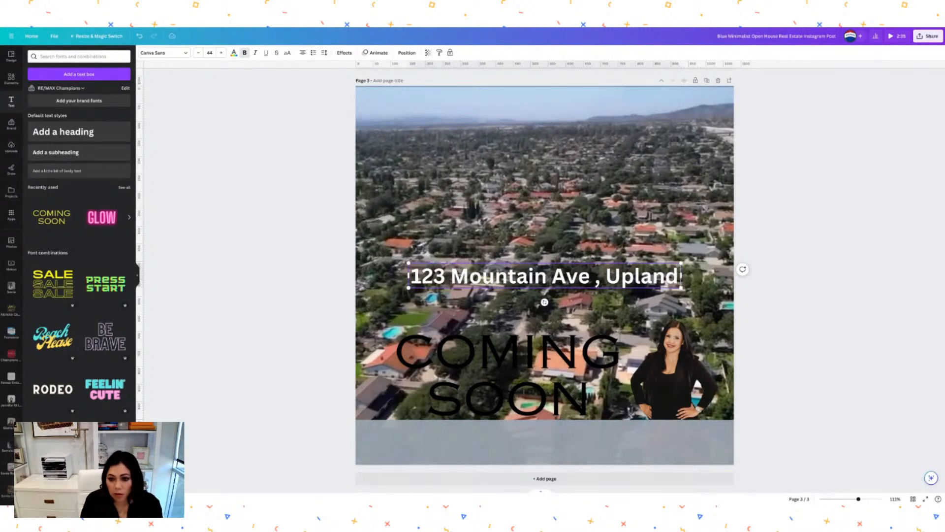
# Move the address text onto the grey bottom bar.
pyautogui.moveTo(572, 275); pyautogui.dragTo(699, 276)
pyautogui.click(602, 231)
pyautogui.moveTo(598, 272); pyautogui.dragTo(605, 438)
pyautogui.click(803, 337)
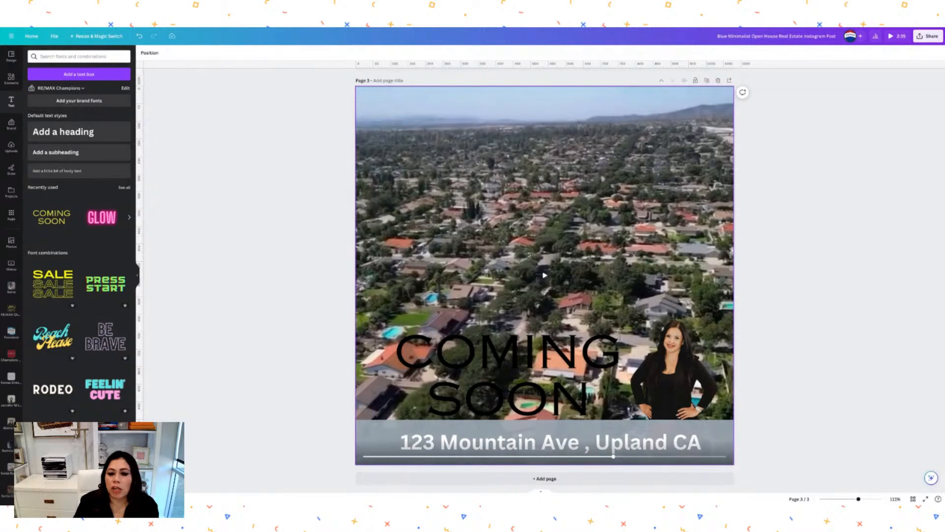
# Play the aerial video, scroll back up through the pages and return to Canva home.
pyautogui.click(545, 275)
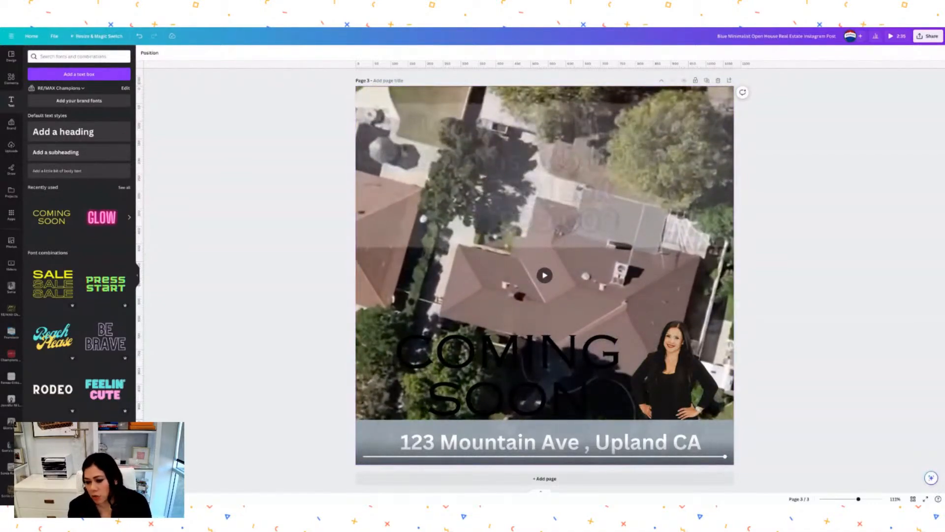
pyautogui.scroll(5, 618, 303)
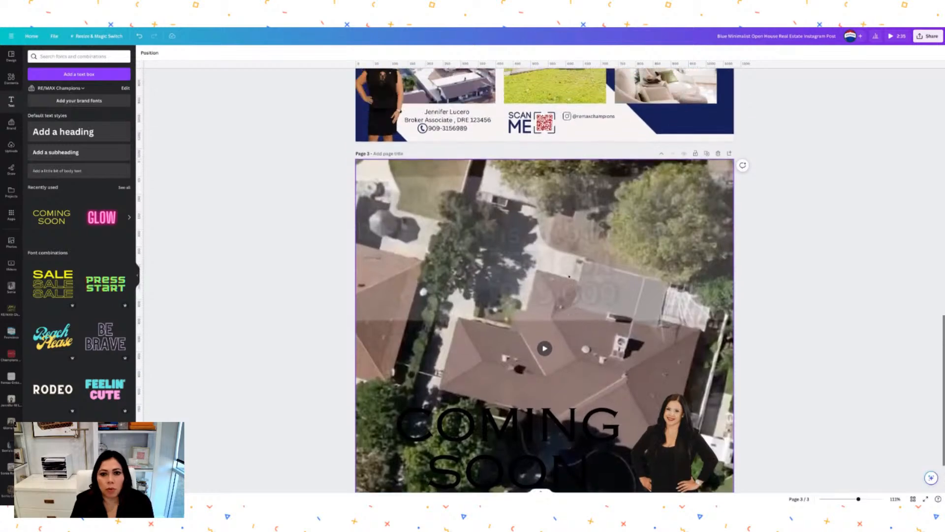
pyautogui.scroll(12, 569, 277)
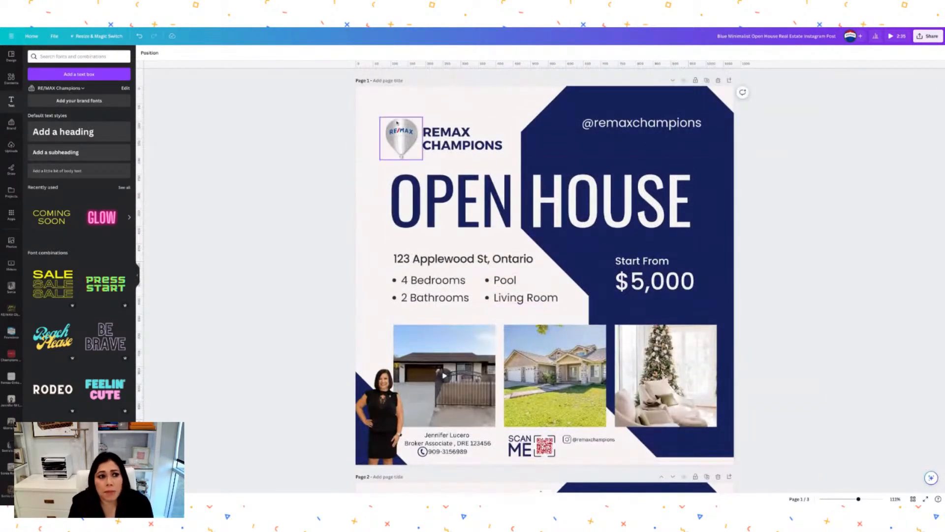
pyautogui.click(31, 36)
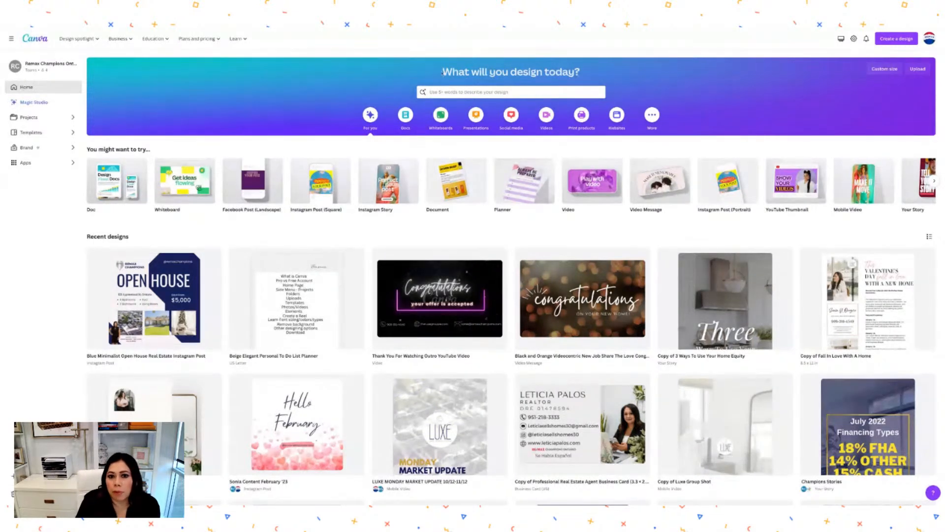
# Search Canva for 'Real estate reel' templates.
pyautogui.click(490, 93)
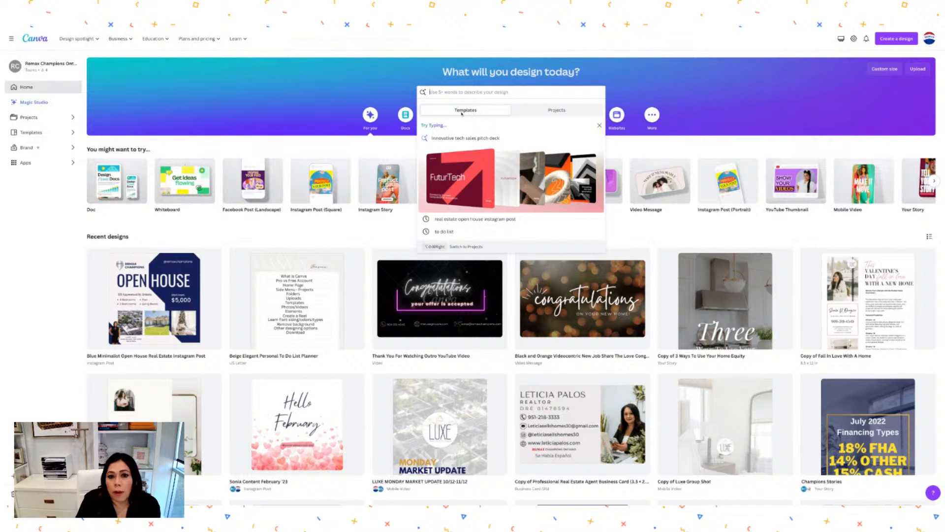
pyautogui.write('Re')
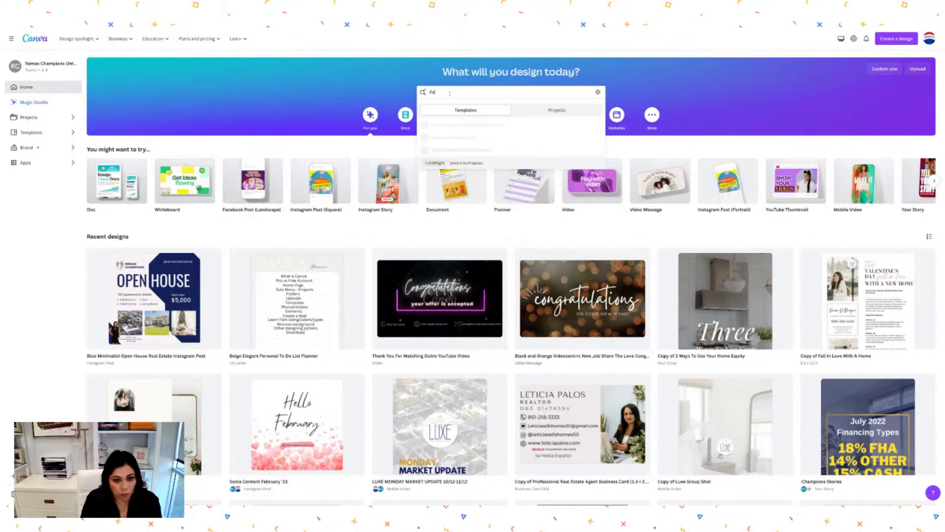
pyautogui.write('al estate')
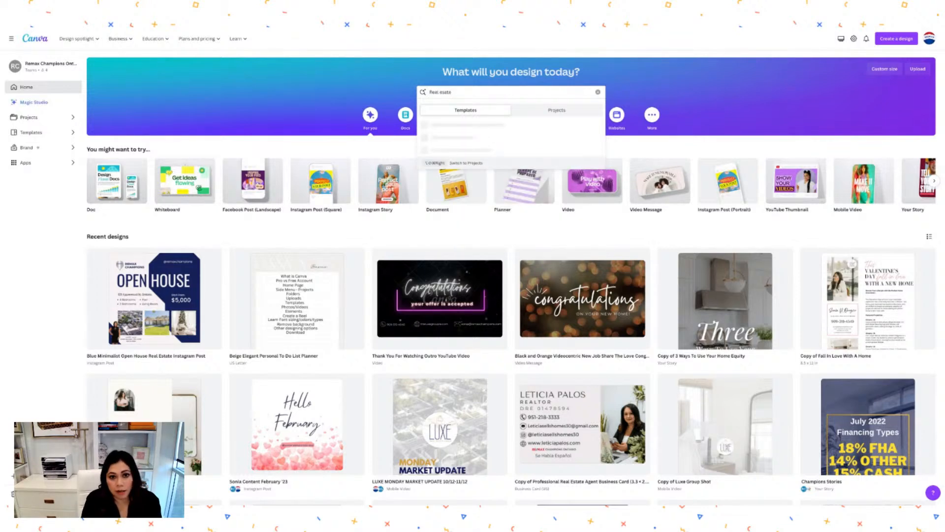
pyautogui.press('BackSpace')
pyautogui.press('BackSpace')
pyautogui.press('BackSpace')
pyautogui.write('tate reel')
pyautogui.press('Return')
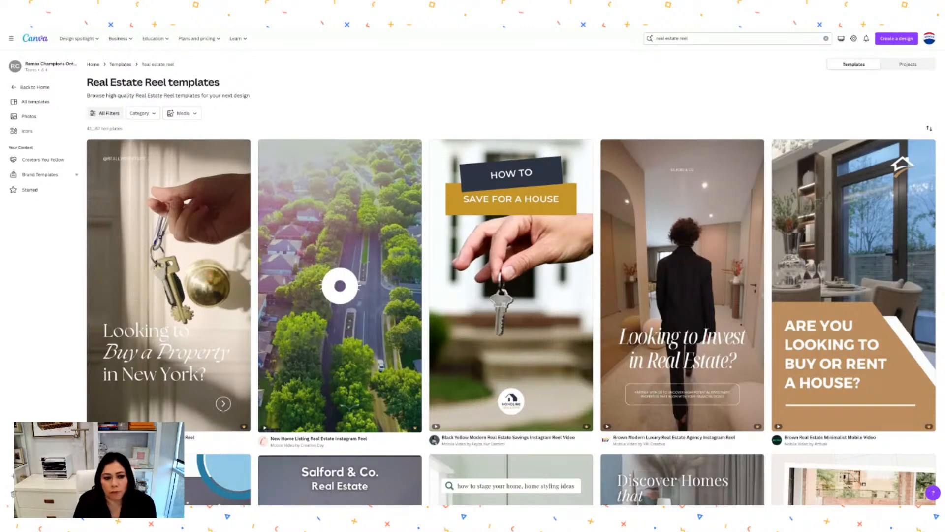
# Scroll the results and open the savings tips reel template preview.
pyautogui.scroll(-1, 552, 187)
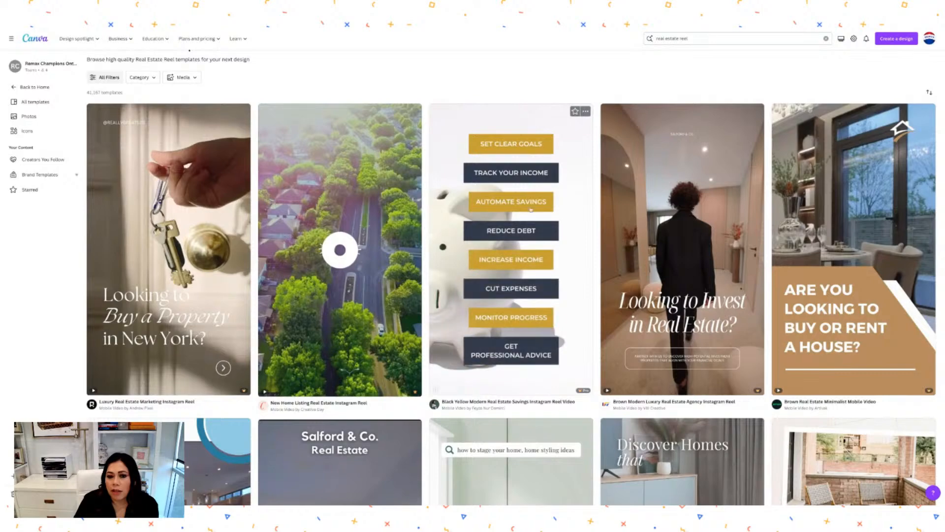
pyautogui.click(560, 165)
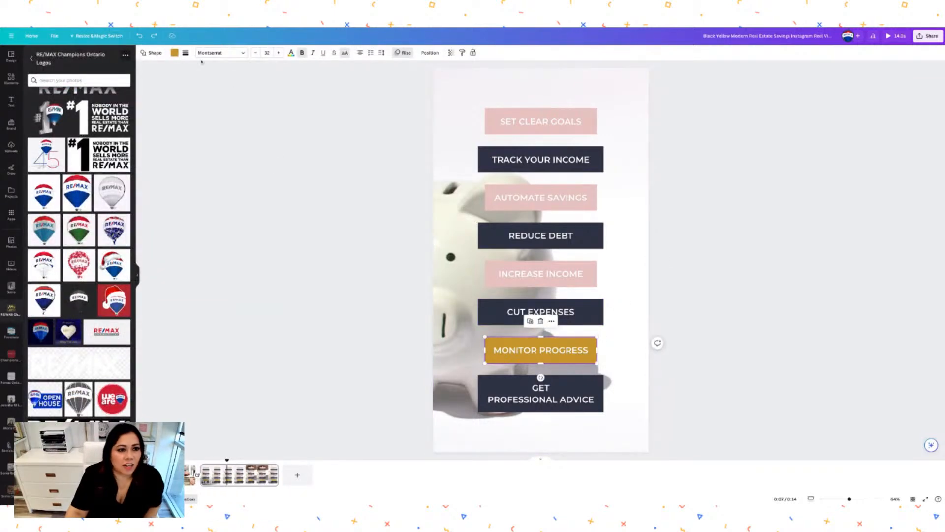
# Make the MONITOR PROGRESS box pink.
pyautogui.click(174, 53)
pyautogui.click(122, 93)
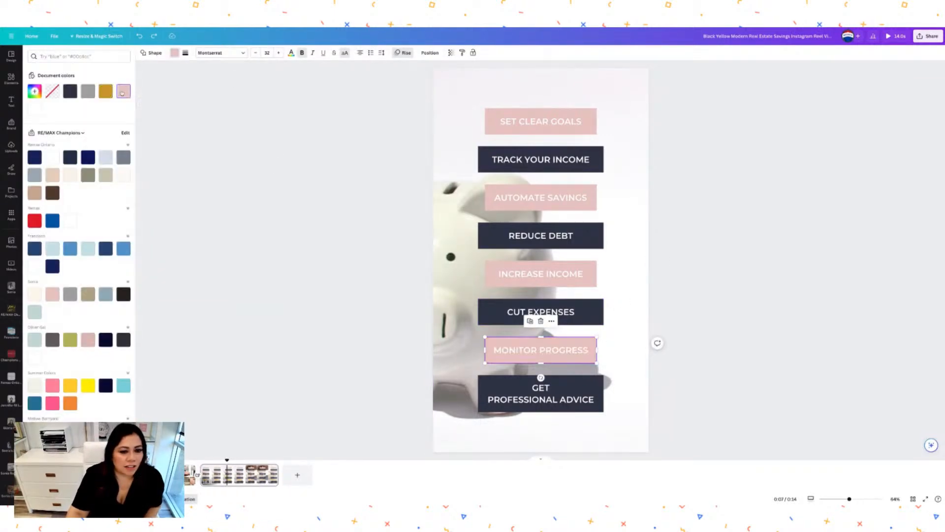
pyautogui.click(405, 269)
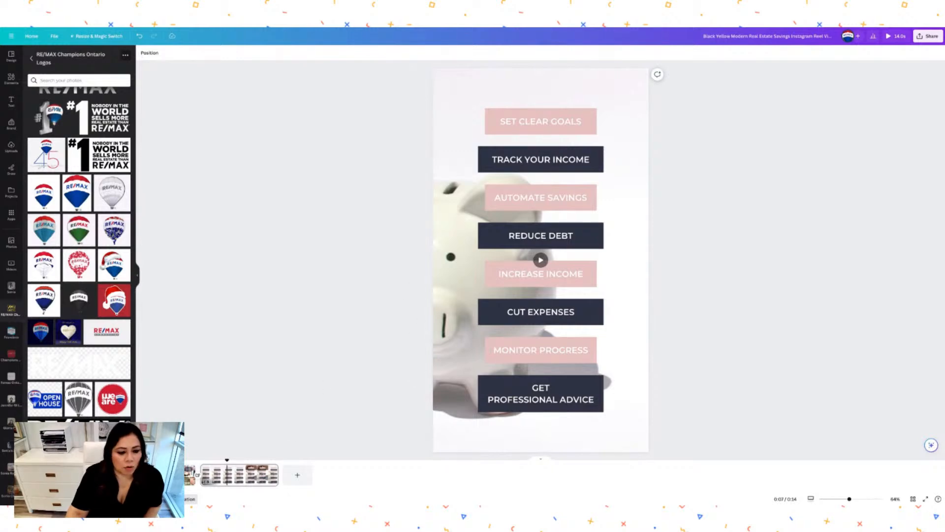
# Make the SAVE FOR A HOUSE box on page 1 navy.
pyautogui.click(190, 474)
pyautogui.click(485, 162)
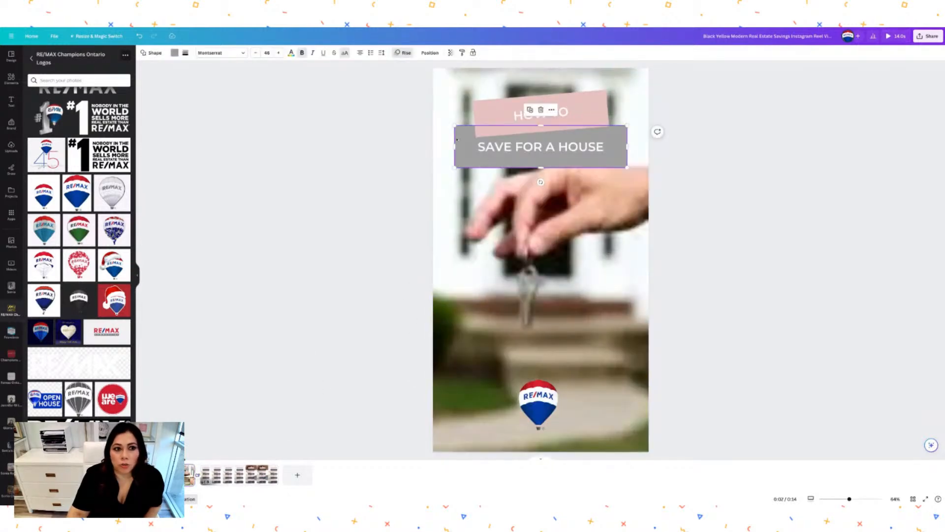
pyautogui.click(175, 53)
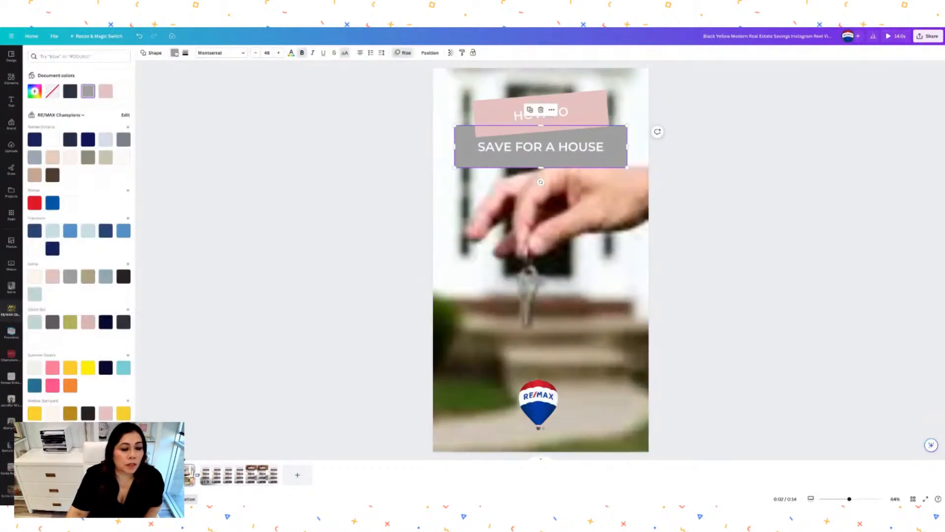
pyautogui.click(70, 90)
pyautogui.press('Escape')
pyautogui.click(241, 474)
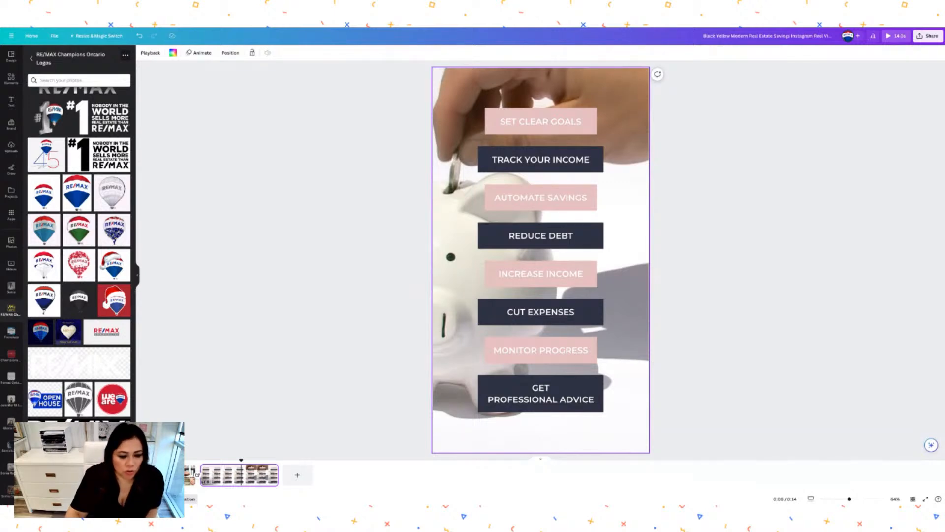
pyautogui.moveTo(242, 461); pyautogui.dragTo(165, 461)
# Play the reel, add a blank page at the end, and browse the agent's photo folder.
pyautogui.click(150, 474)
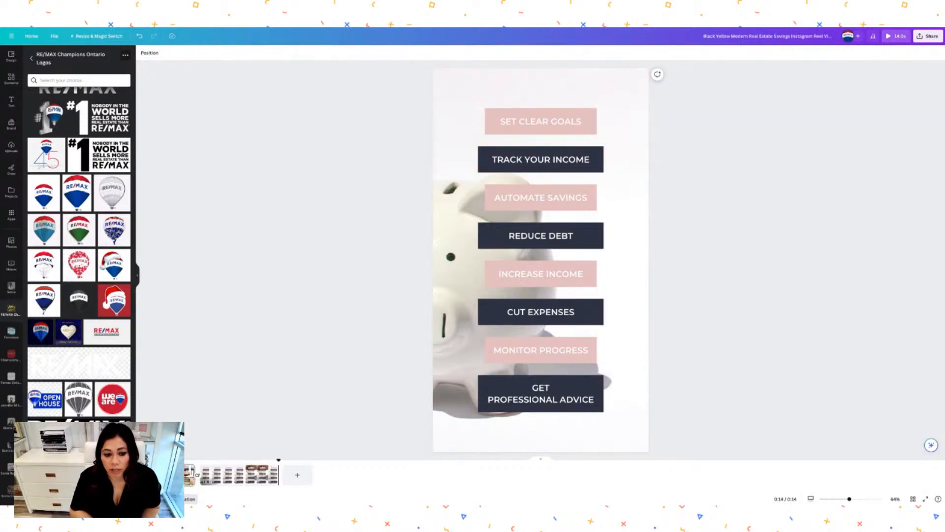
pyautogui.click(456, 413)
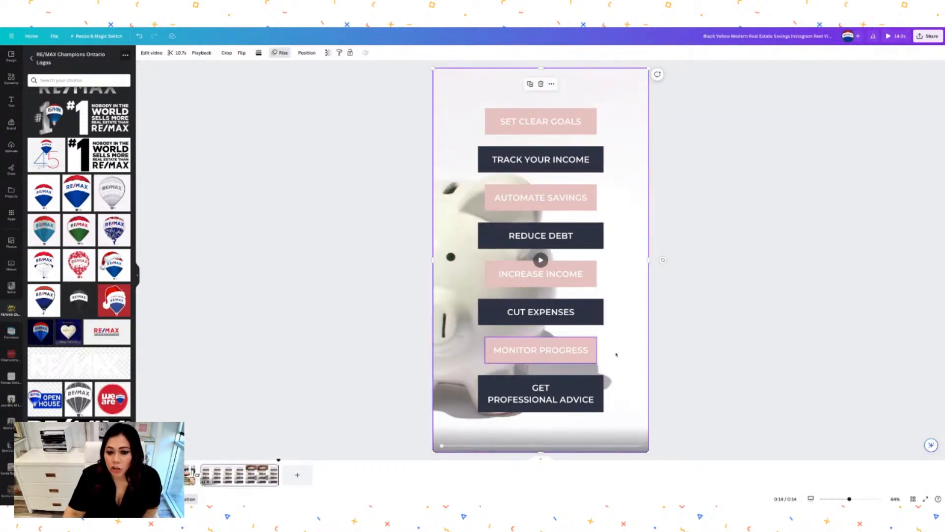
pyautogui.click(296, 477)
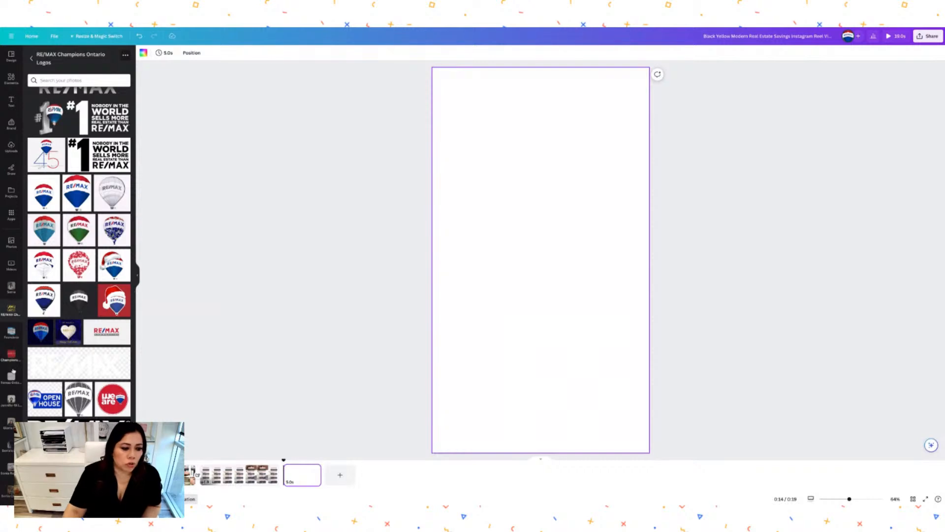
pyautogui.click(11, 400)
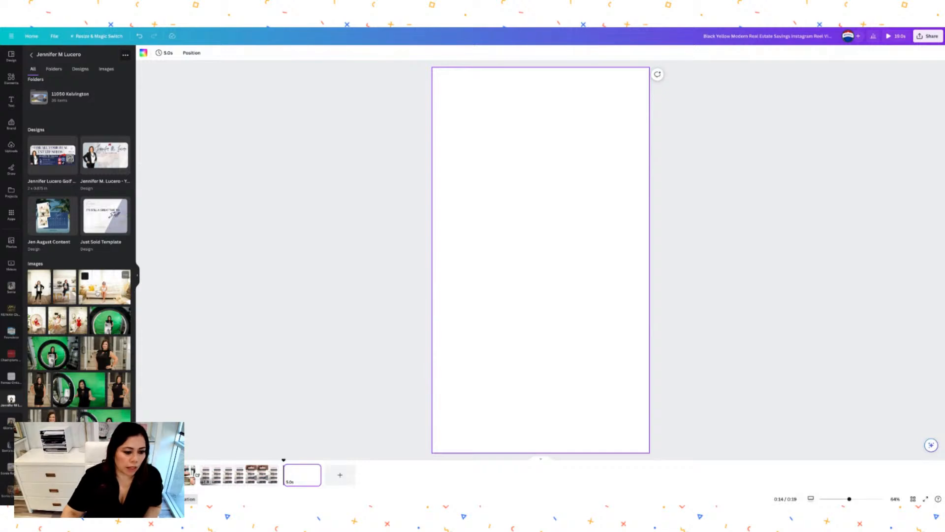
# Fill the final page with the agent's kitchen photo and fade it to about 78 opacity.
pyautogui.moveTo(64, 288); pyautogui.dragTo(439, 233)
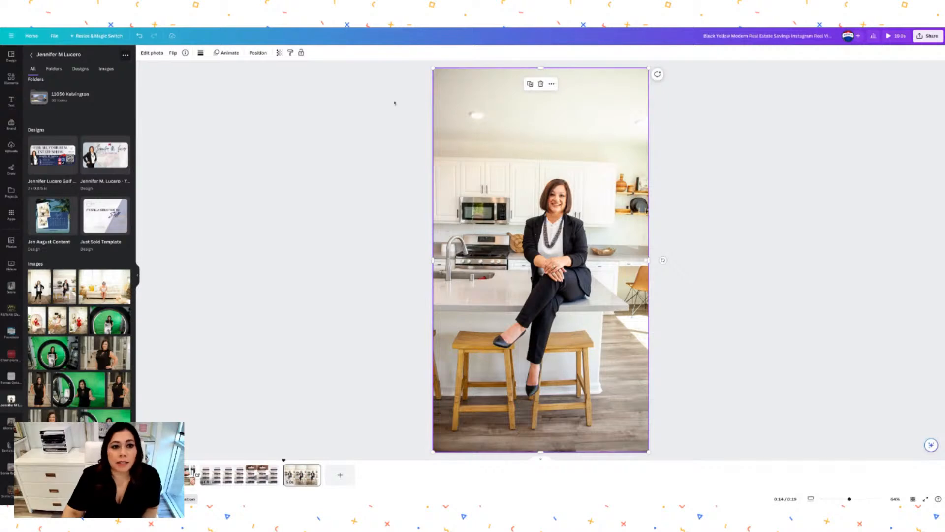
pyautogui.click(279, 53)
pyautogui.moveTo(279, 79); pyautogui.dragTo(259, 77)
pyautogui.click(719, 160)
pyautogui.click(719, 160)
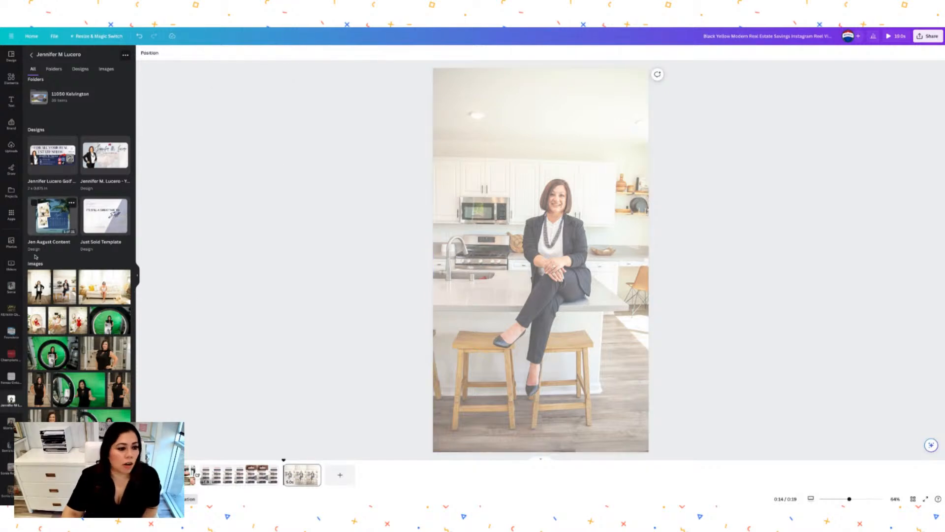
# Return to the savings-tips page and bring up the text styles and font combinations.
pyautogui.scroll(-1, 74, 296)
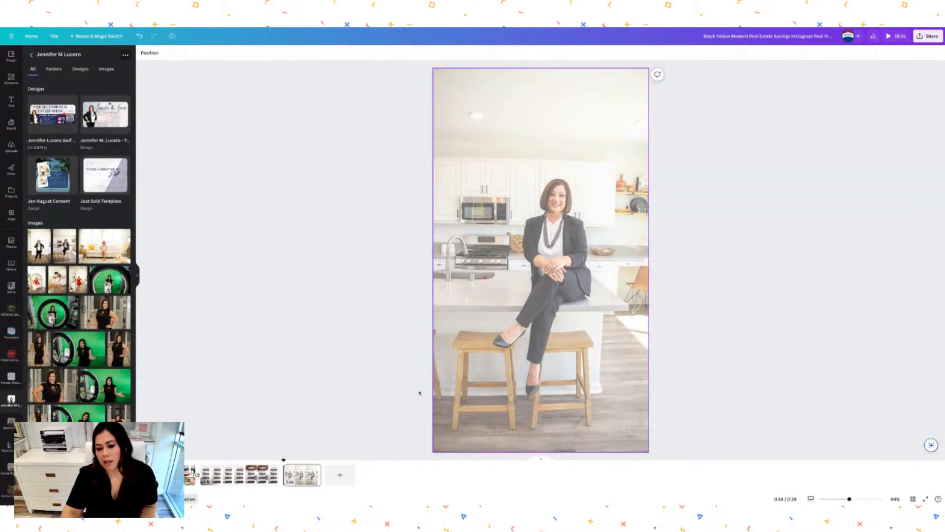
pyautogui.click(224, 474)
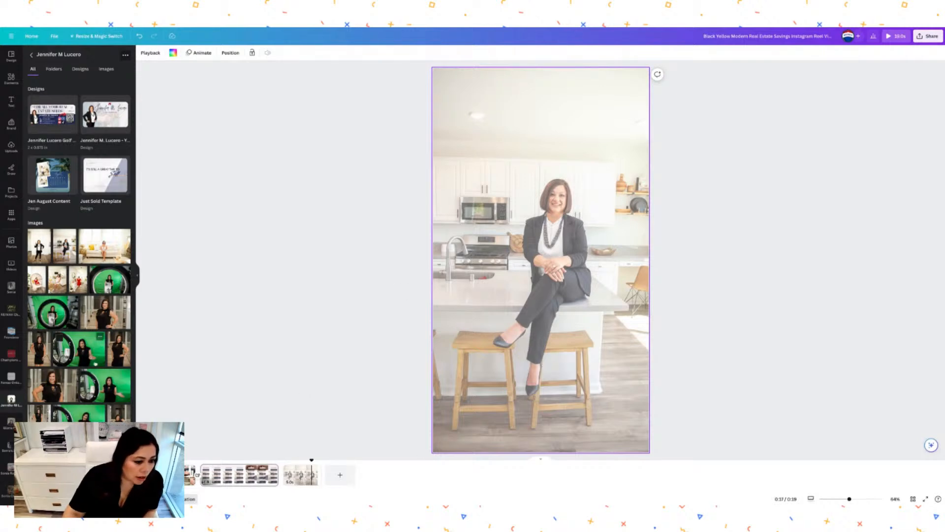
pyautogui.click(11, 101)
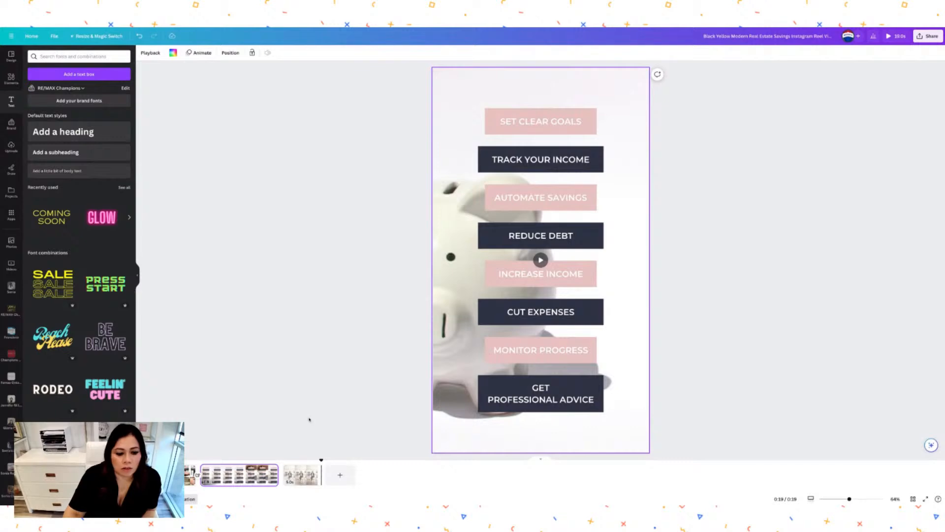
# On the last page, discard the placeholder body text and add the Sparkle neon text combination.
pyautogui.click(301, 475)
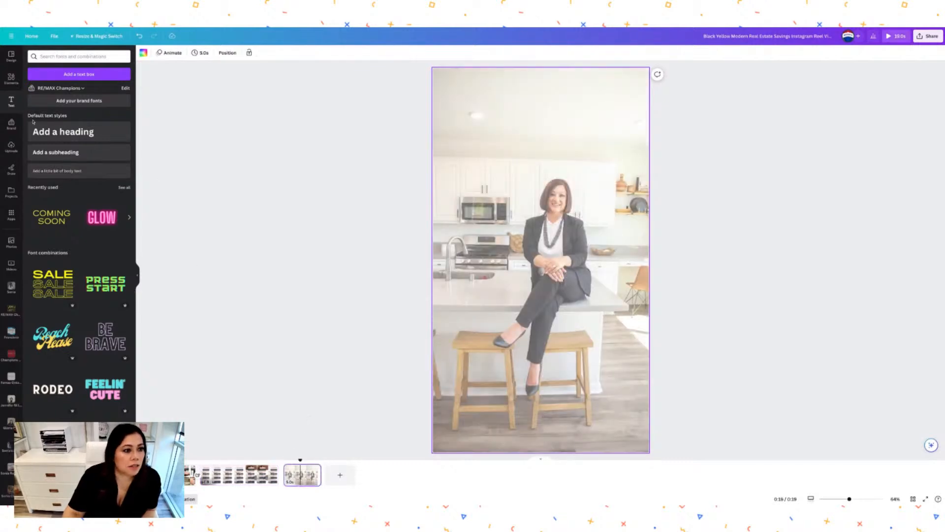
pyautogui.click(56, 171)
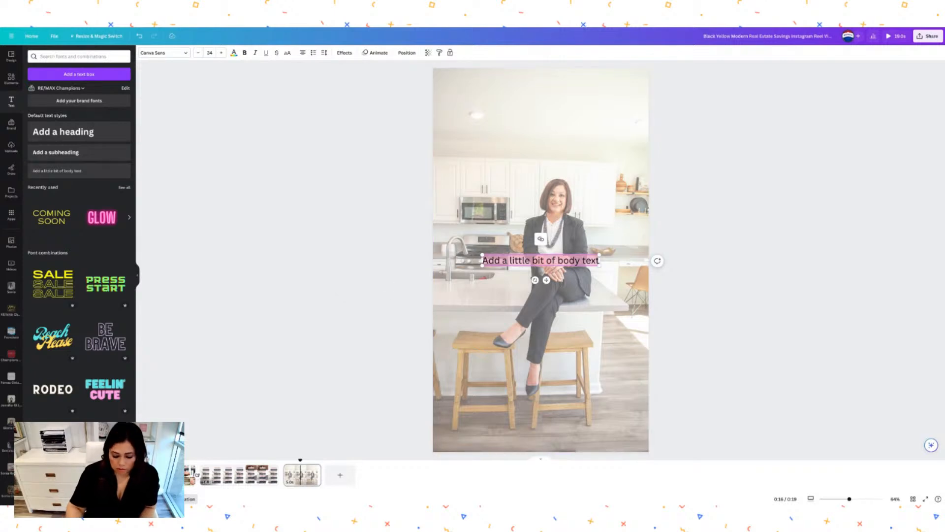
pyautogui.press('BackSpace')
pyautogui.scroll(-5, 79, 270)
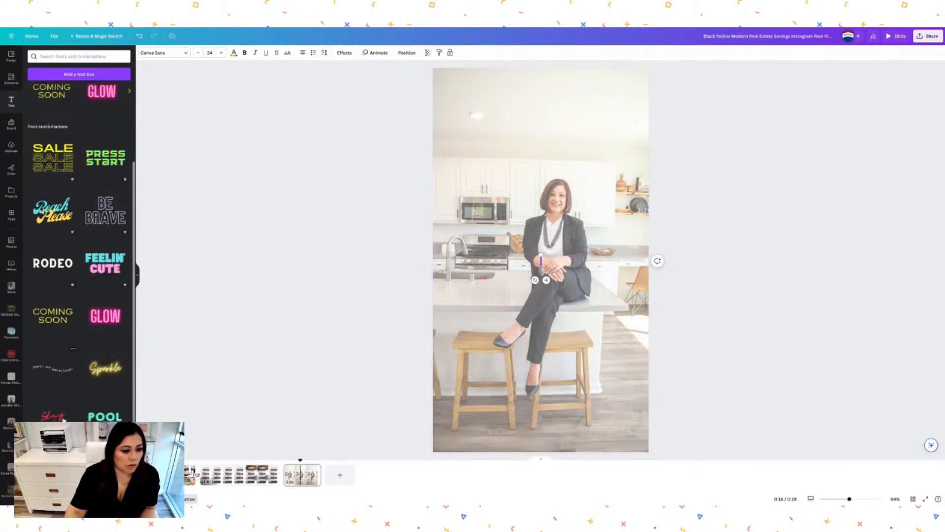
pyautogui.click(105, 293)
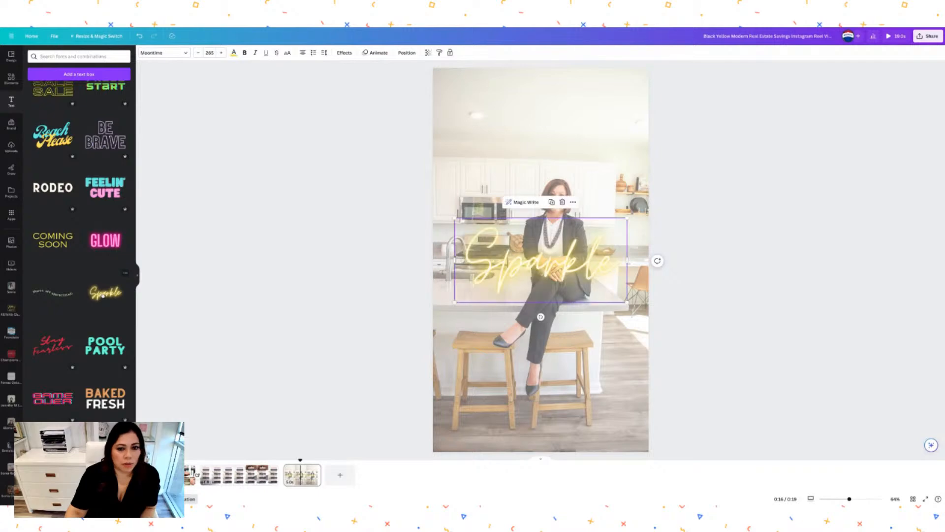
# Replace 'Sparkle' with the agent's first name and surname on two lines.
pyautogui.doubleClick(494, 261)
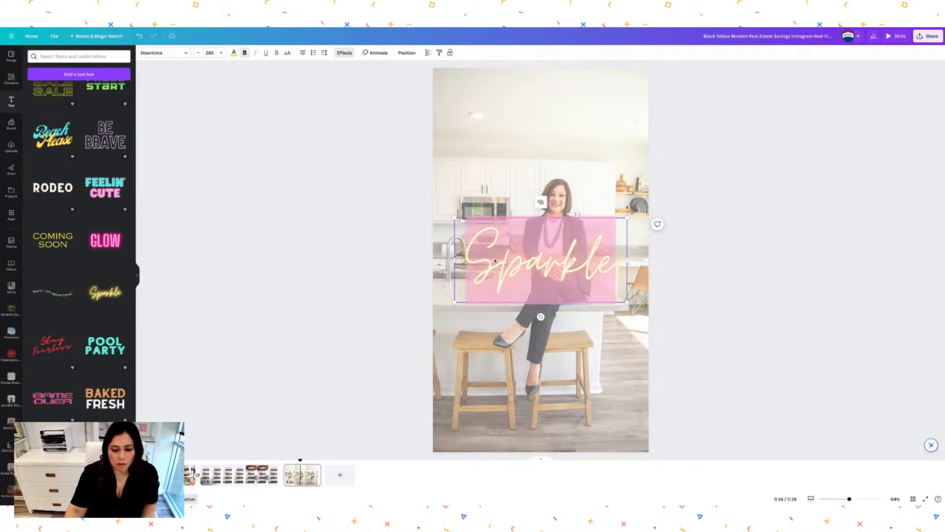
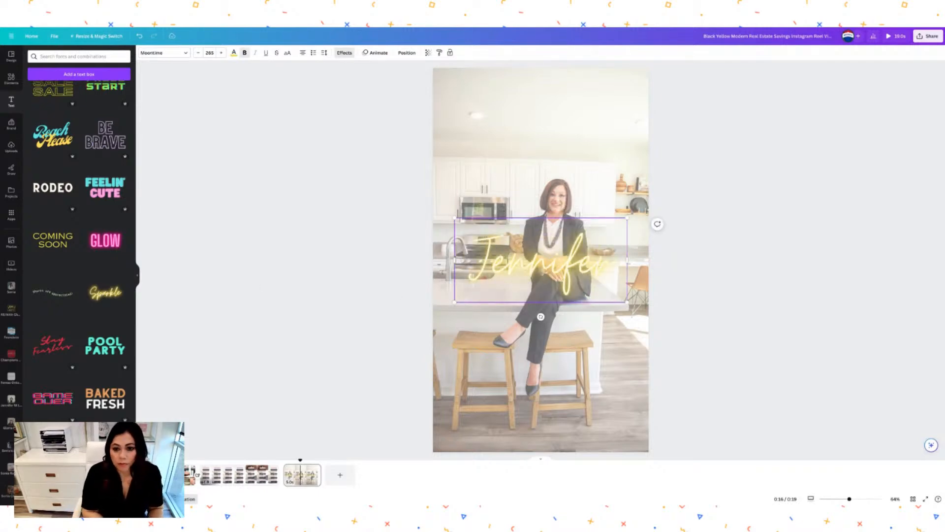
pyautogui.press('Return')
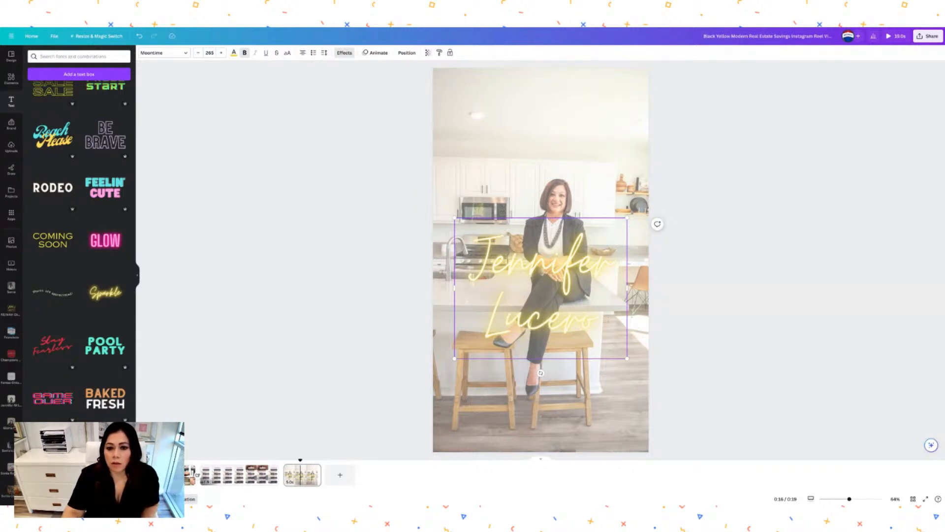
pyautogui.click(667, 313)
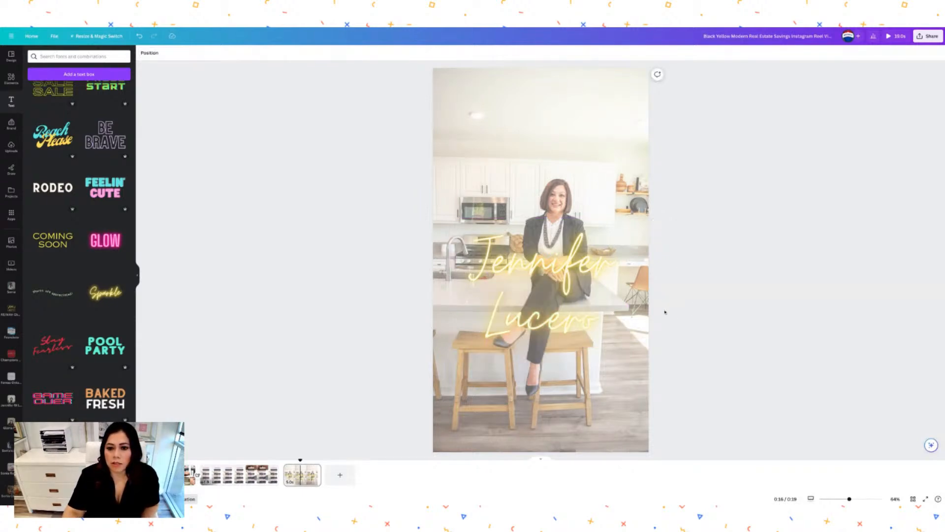
# Position the neon name text mid-photo and open the RE/MAX Champions Ontario logos folder.
pyautogui.moveTo(591, 318)
pyautogui.mouseDown()
pyautogui.moveTo(586, 186)
pyautogui.moveTo(591, 331)
pyautogui.mouseUp()
pyautogui.click(655, 237)
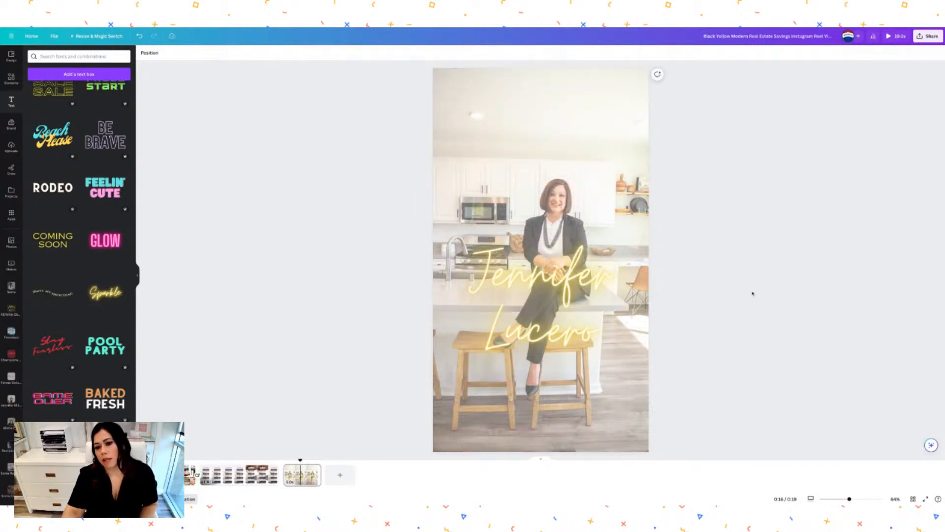
pyautogui.click(586, 317)
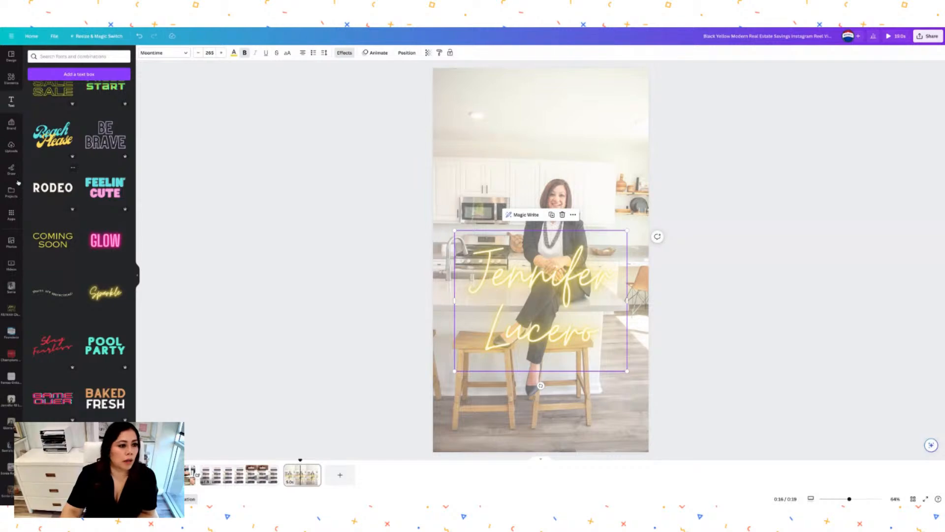
pyautogui.click(11, 309)
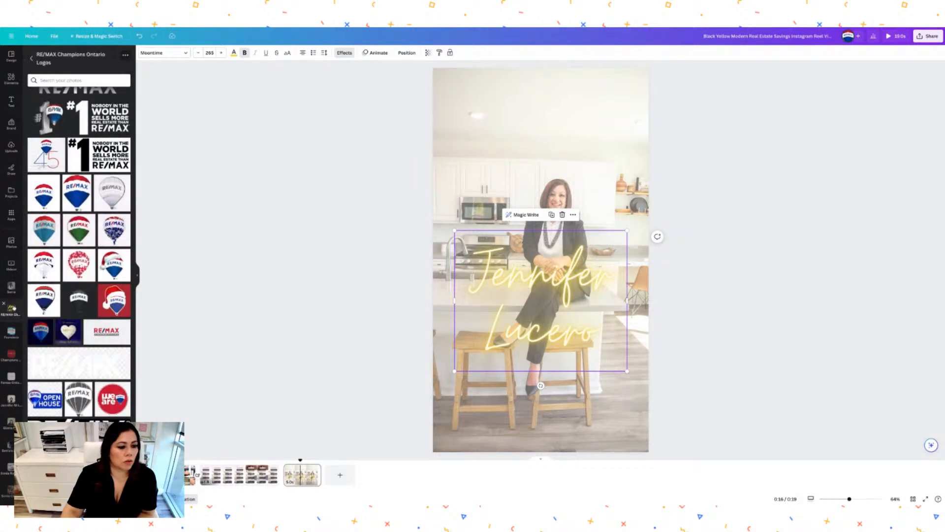
# Insert the gold RE/MAX CHAMPIONS logo and move it to the top of the page.
pyautogui.click(79, 443)
pyautogui.moveTo(558, 241); pyautogui.dragTo(538, 94)
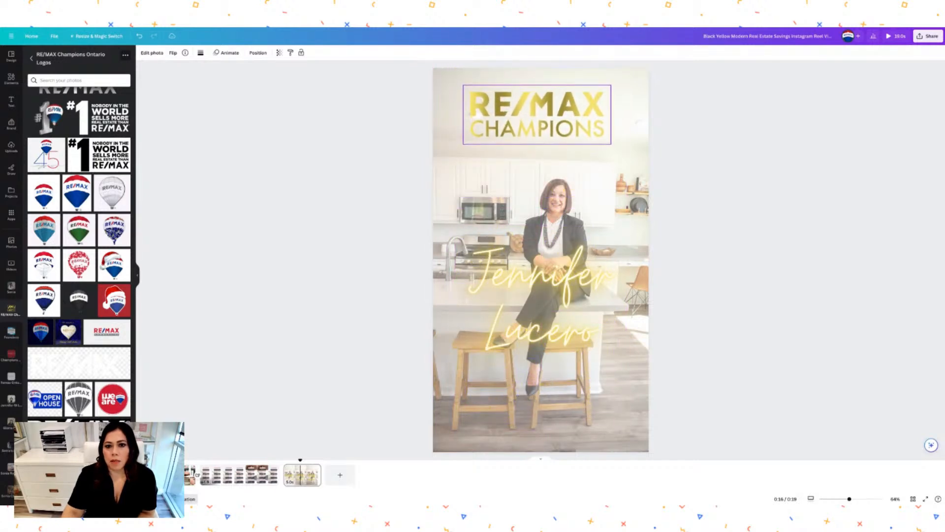
pyautogui.click(757, 182)
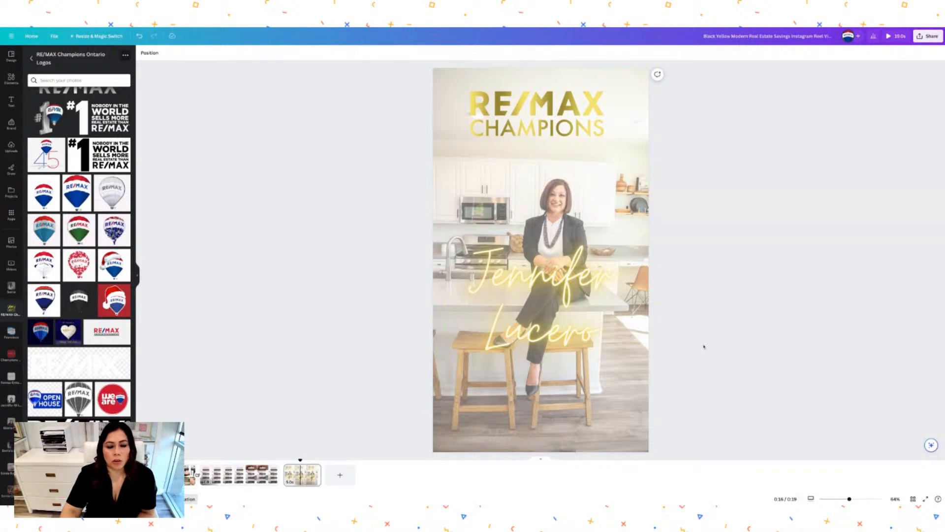
pyautogui.click(567, 130)
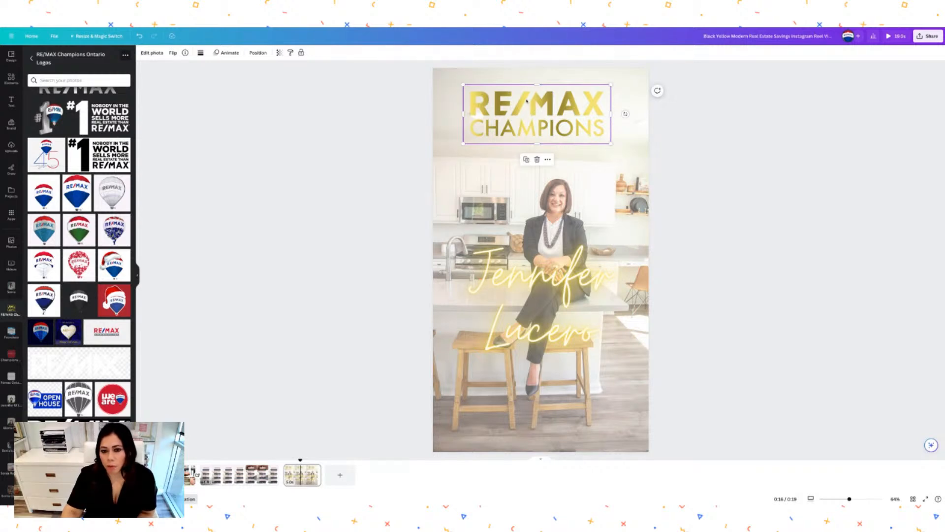
# Give the gold logo the Neon animation after trying Tumble.
pyautogui.click(227, 53)
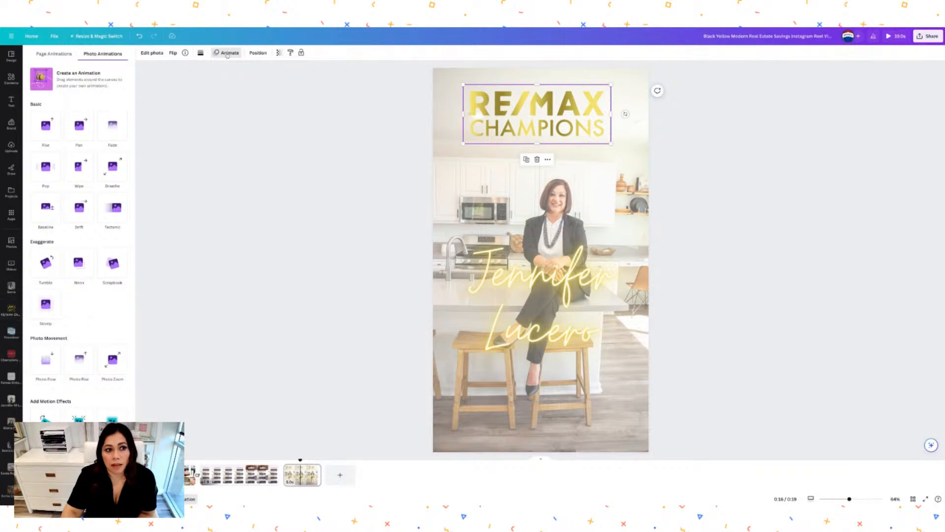
pyautogui.click(48, 265)
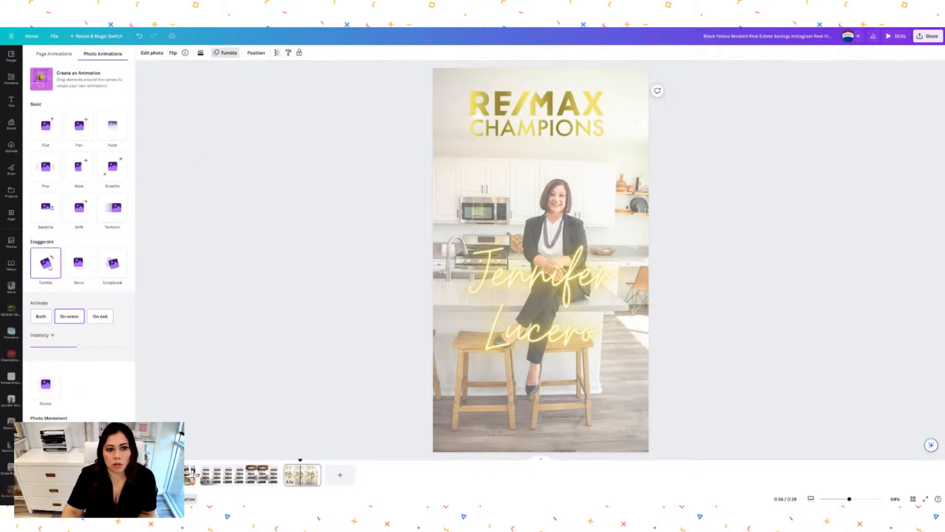
pyautogui.click(71, 274)
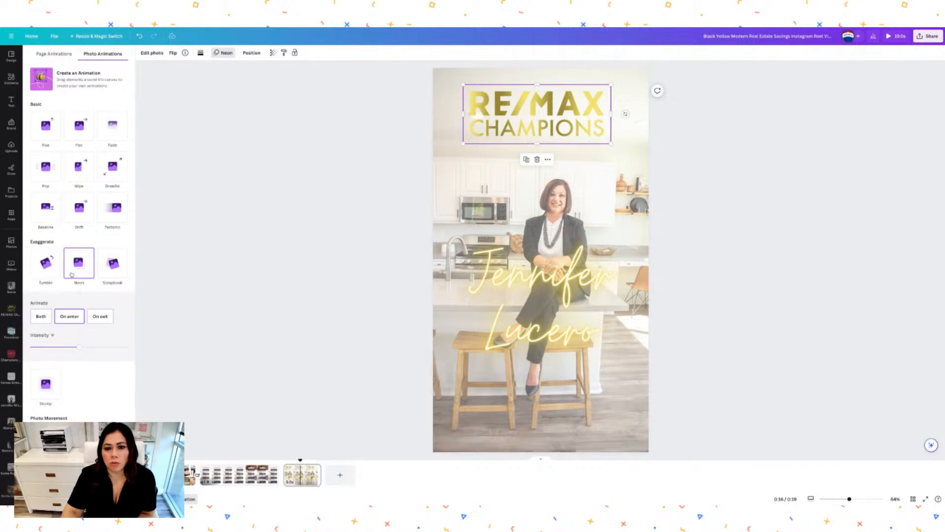
# Apply the Pulse motion effect to the name text, then return to the HOW TO SAVE FOR A HOUSE page.
pyautogui.click(575, 305)
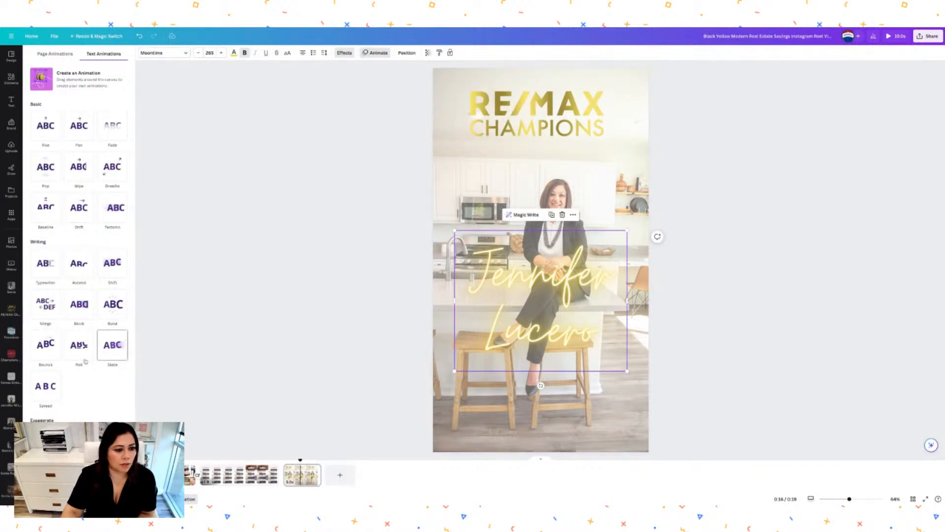
pyautogui.scroll(-2, 84, 396)
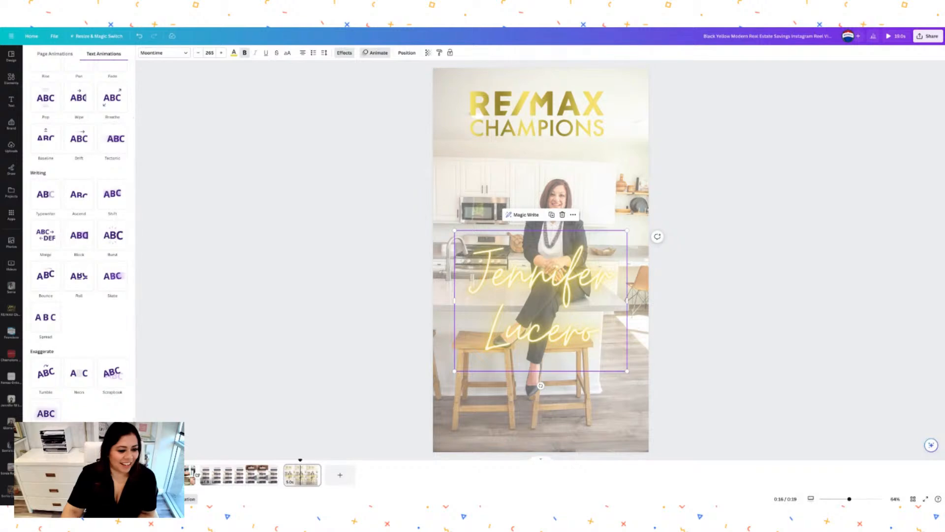
pyautogui.scroll(-1, 84, 398)
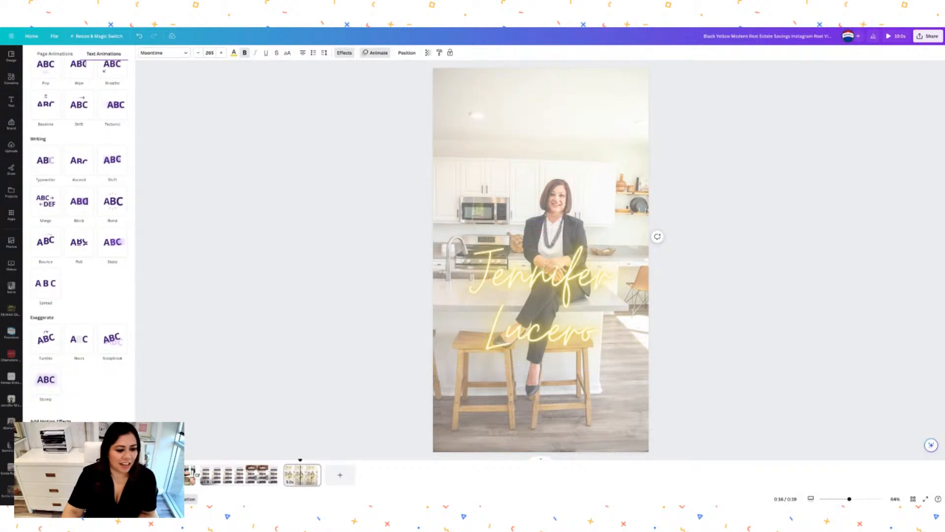
pyautogui.scroll(-1, 112, 430)
pyautogui.click(113, 429)
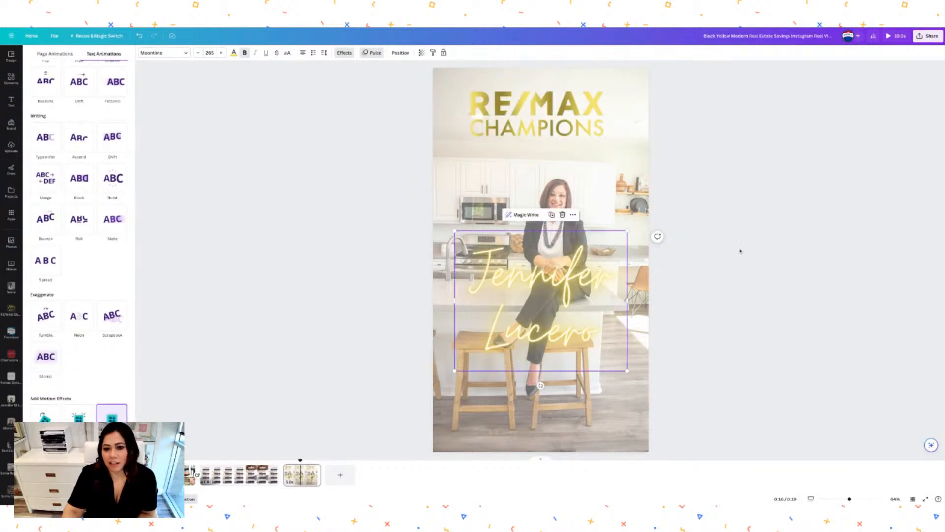
pyautogui.click(740, 251)
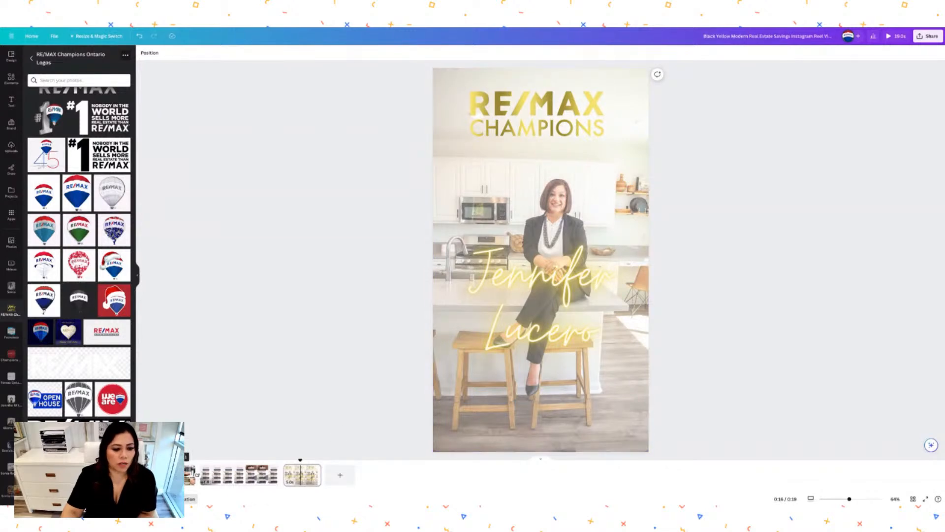
pyautogui.click(183, 475)
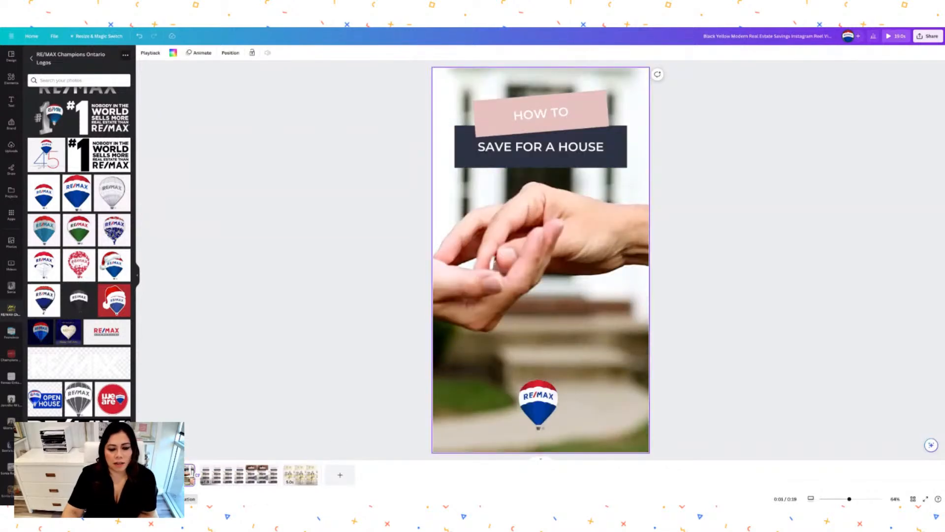